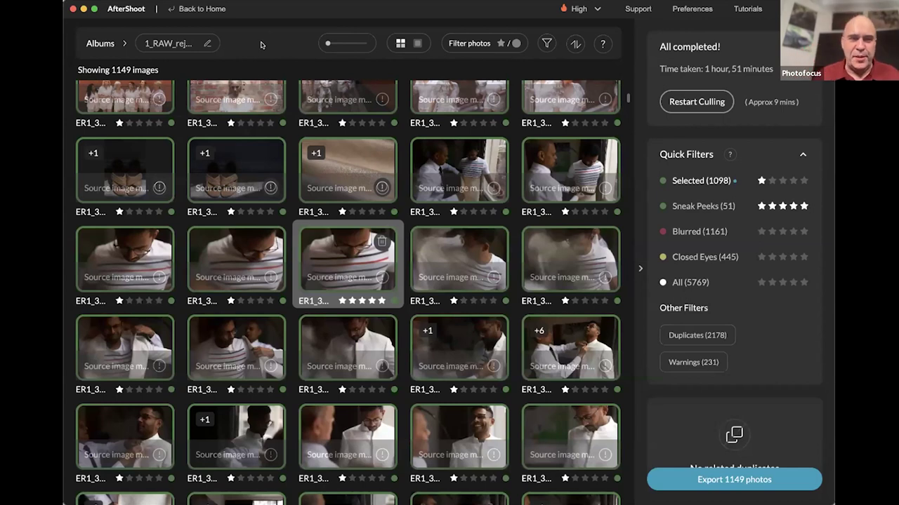
Step: Browse the selected photos in the 1_RAW_rejects album and pick one of the brick-wall group shots to view its duplicates
{"action": "scroll", "coordinate": [286, 212], "scroll_direction": "up", "scroll_amount": 3}
{"action": "scroll", "coordinate": [287, 213], "scroll_direction": "up", "scroll_amount": 1}
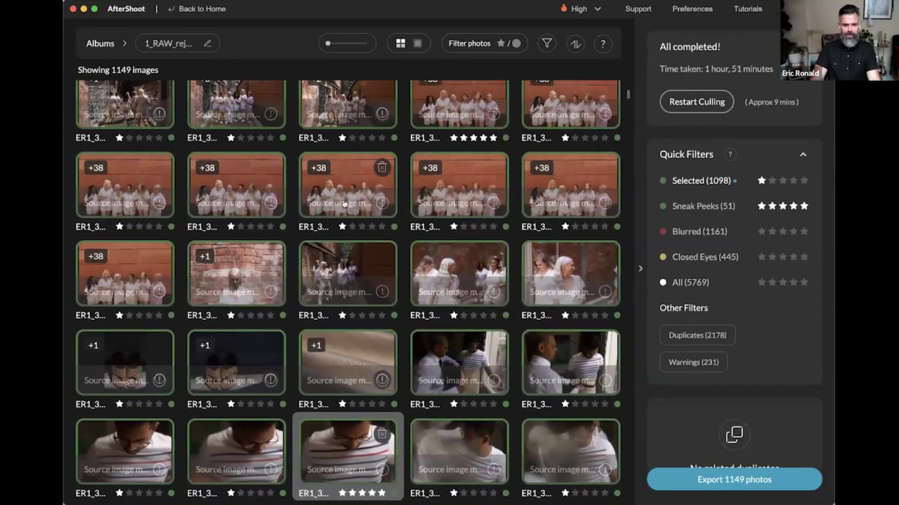
{"action": "left_click", "coordinate": [239, 163]}
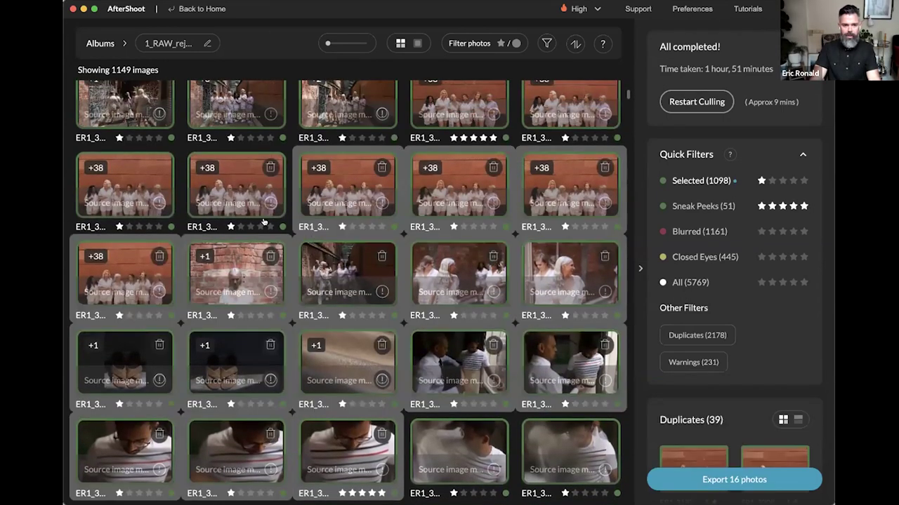
{"action": "left_click", "coordinate": [242, 168]}
{"action": "scroll", "coordinate": [315, 167], "scroll_direction": "up", "scroll_amount": 2}
{"action": "scroll", "coordinate": [315, 167], "scroll_direction": "up", "scroll_amount": 5}
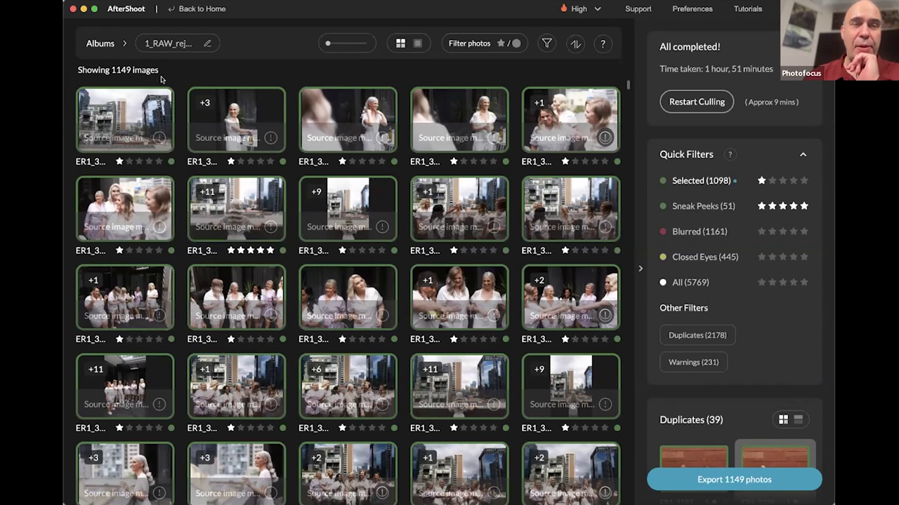
Step: Create a new album from the album overview and add the 2_RAW_selects folder to it
{"action": "left_click", "coordinate": [109, 44]}
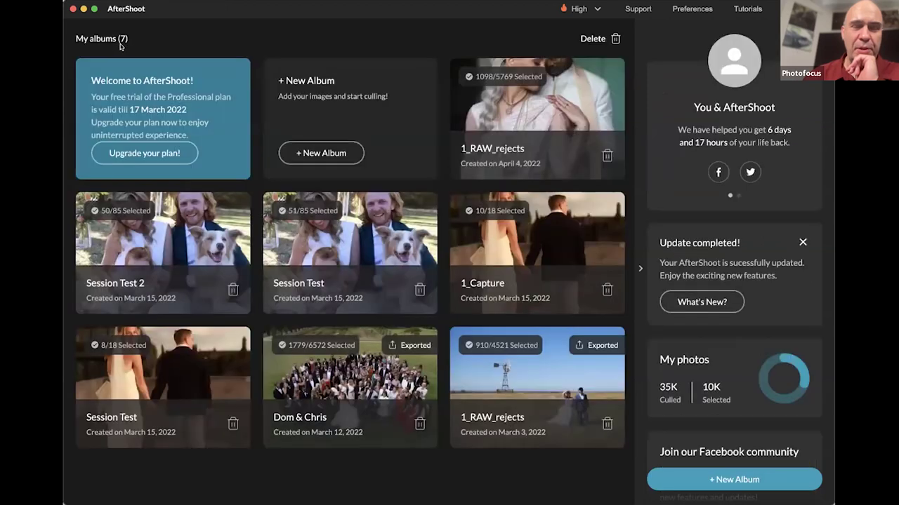
{"action": "left_click", "coordinate": [339, 153]}
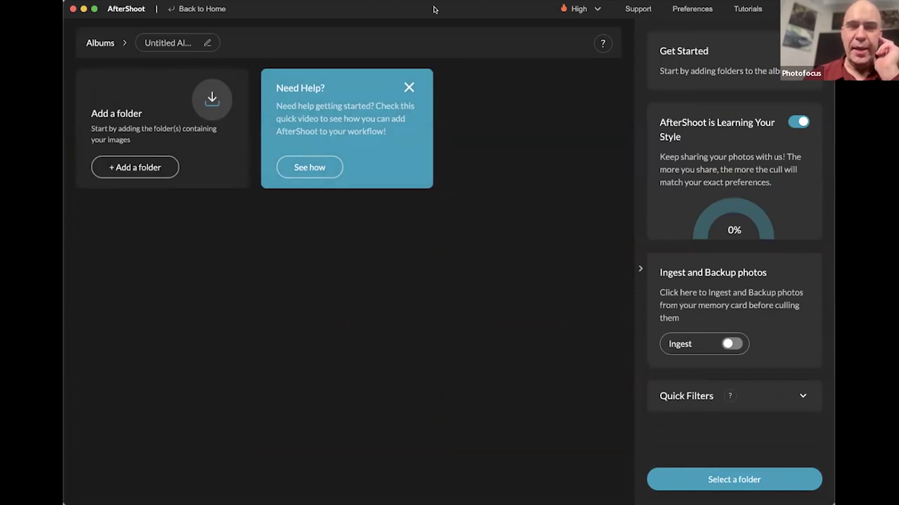
{"action": "left_click", "coordinate": [137, 163]}
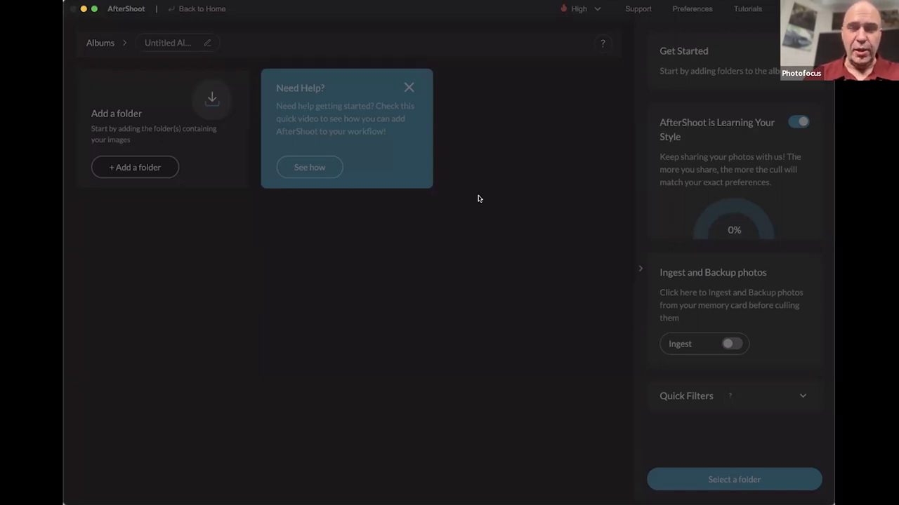
{"action": "left_click", "coordinate": [585, 356]}
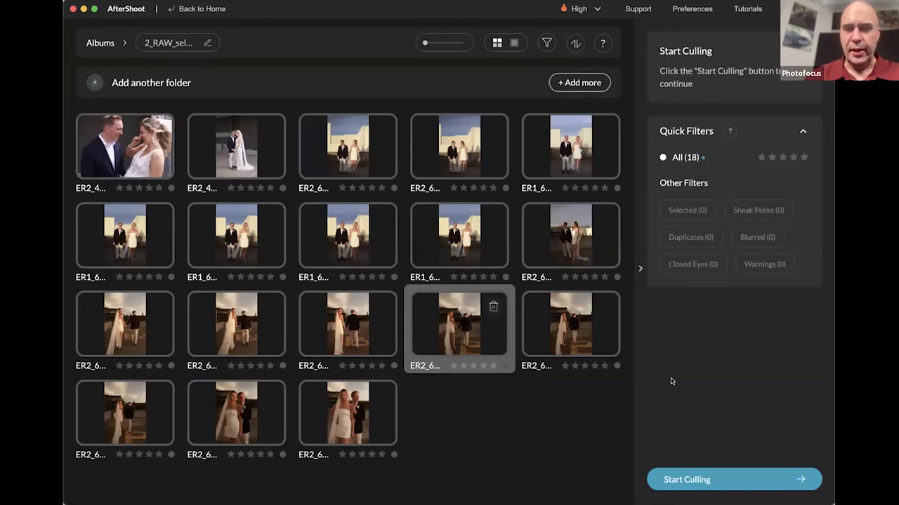
Step: Open the culling preferences for the album and examine the options for grouping duplicates and for selections in a duplicate set
{"action": "left_click", "coordinate": [718, 478]}
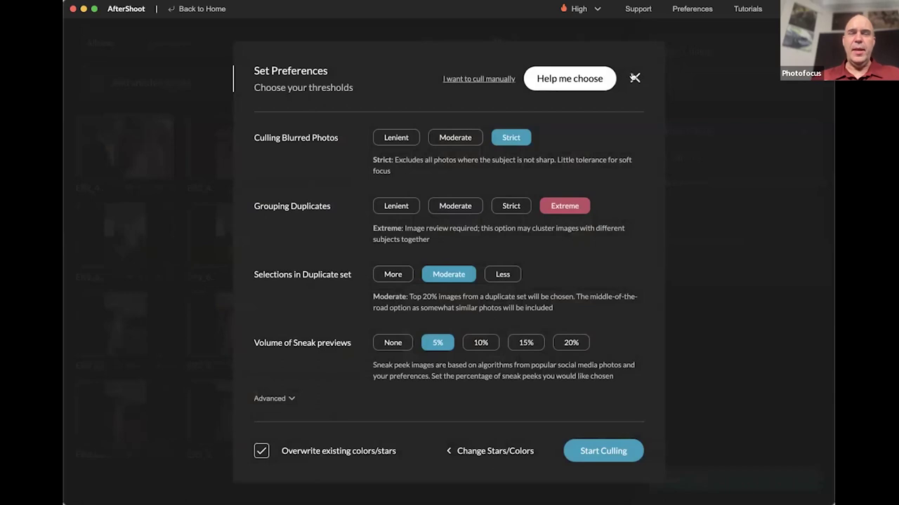
{"action": "left_click", "coordinate": [635, 78]}
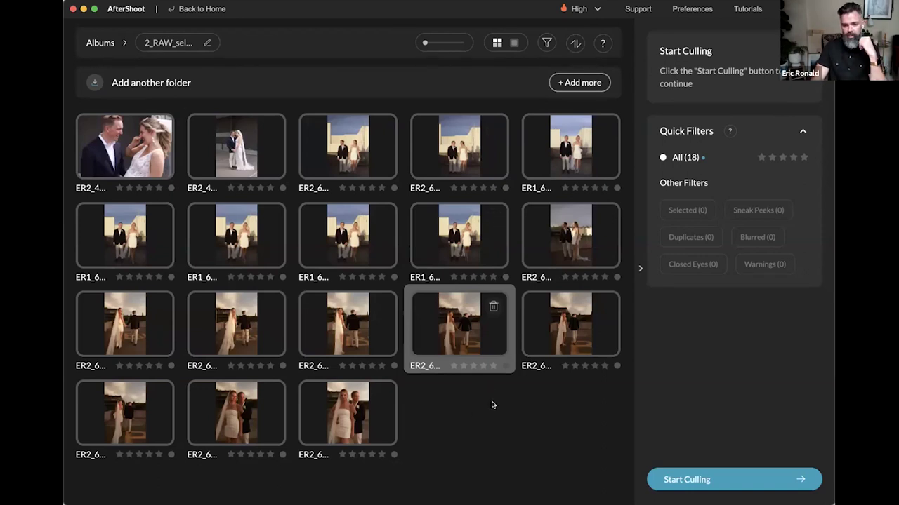
{"action": "left_click", "coordinate": [676, 478]}
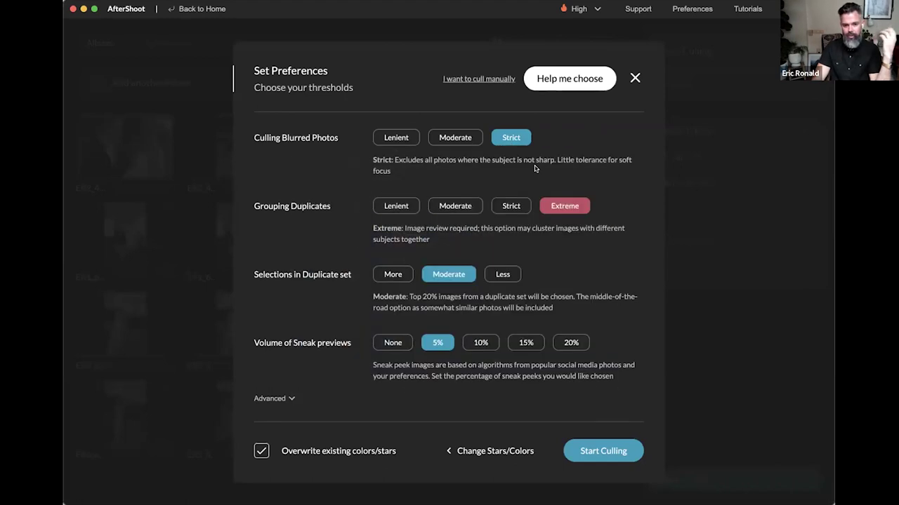
{"action": "mouse_move", "coordinate": [566, 206]}
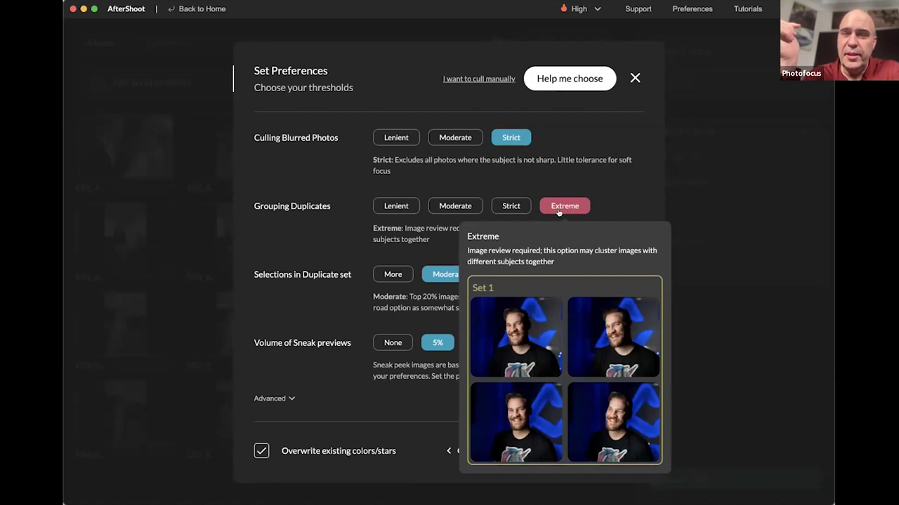
{"action": "mouse_move", "coordinate": [390, 209]}
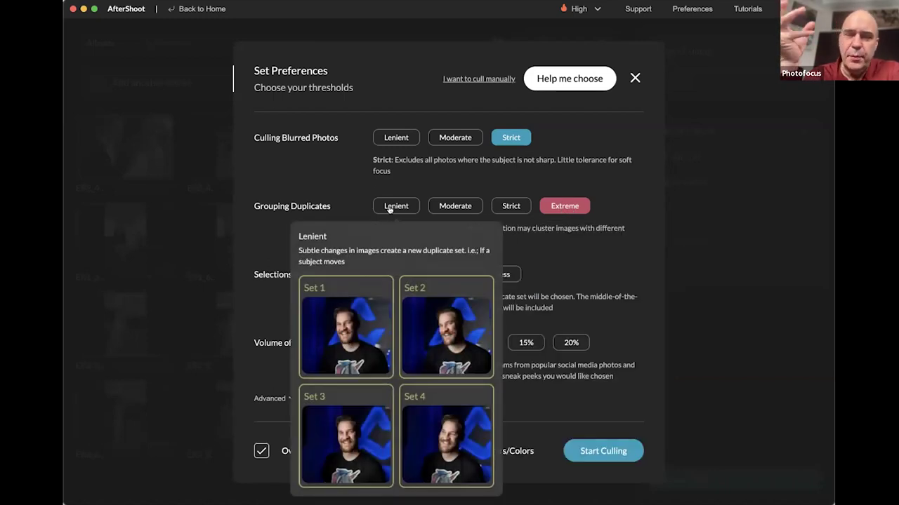
{"action": "mouse_move", "coordinate": [512, 209]}
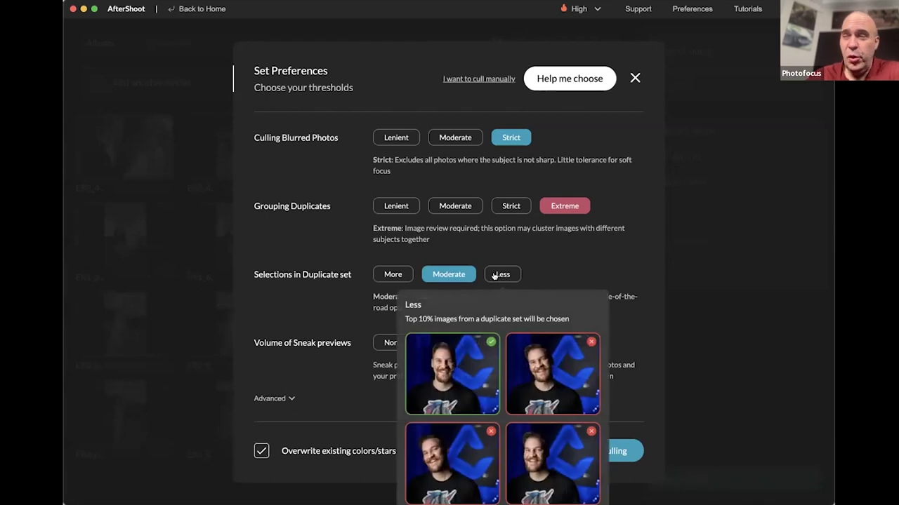
{"action": "mouse_move", "coordinate": [461, 275]}
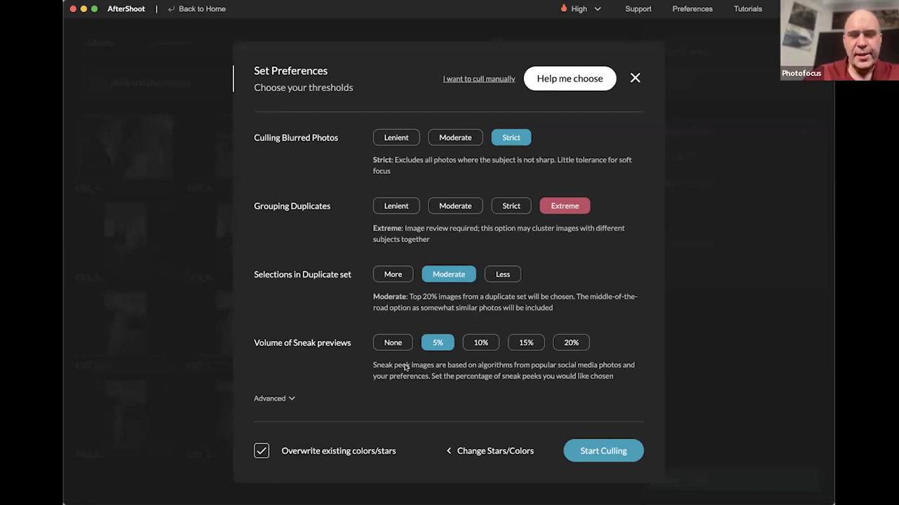
Step: Expand the advanced culling options and review the thresholds together with the closed-eye, blur and duplicate detection filters
{"action": "left_click", "coordinate": [282, 399]}
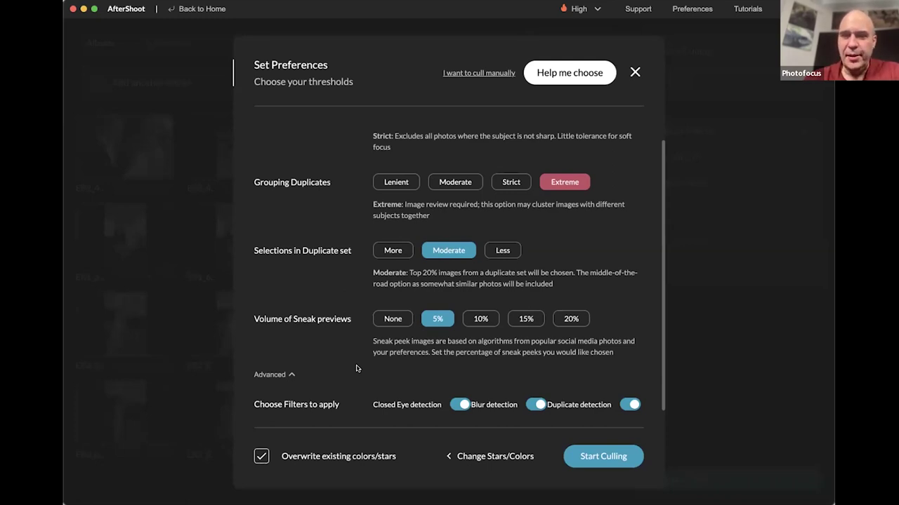
{"action": "scroll", "coordinate": [569, 237], "scroll_direction": "up", "scroll_amount": 1}
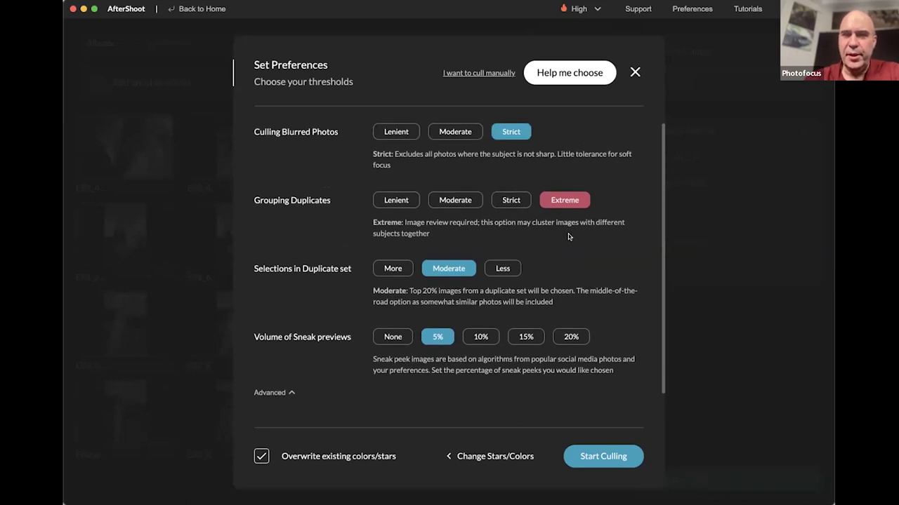
{"action": "scroll", "coordinate": [569, 246], "scroll_direction": "down", "scroll_amount": 1}
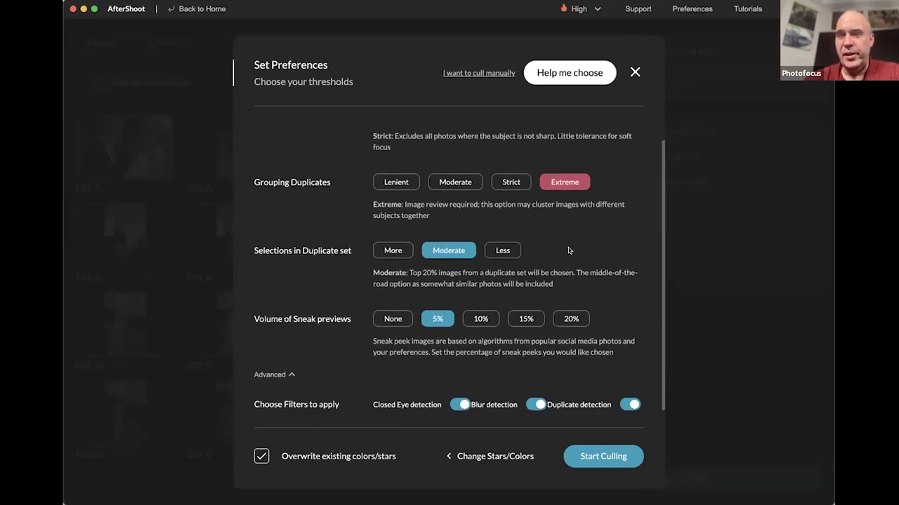
{"action": "scroll", "coordinate": [568, 251], "scroll_direction": "up", "scroll_amount": 1}
{"action": "scroll", "coordinate": [568, 250], "scroll_direction": "down", "scroll_amount": 1}
{"action": "scroll", "coordinate": [568, 250], "scroll_direction": "up", "scroll_amount": 1}
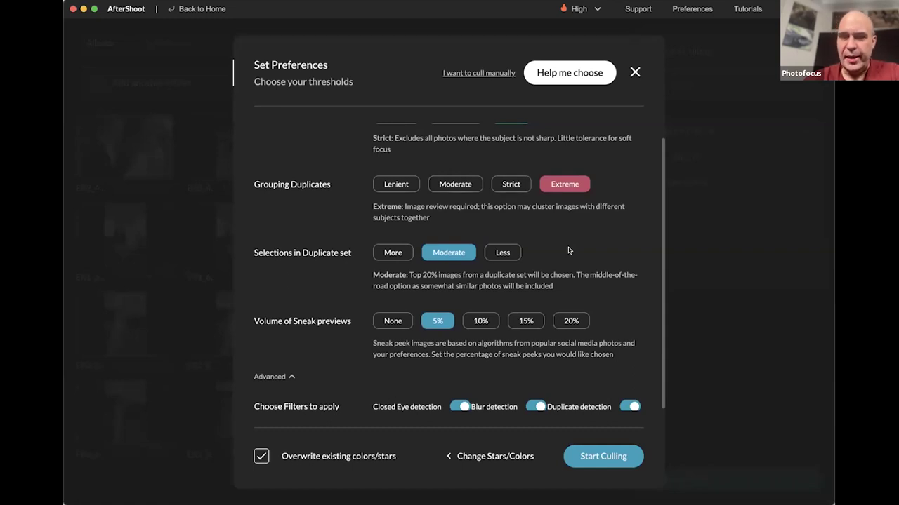
{"action": "scroll", "coordinate": [568, 251], "scroll_direction": "up", "scroll_amount": 2}
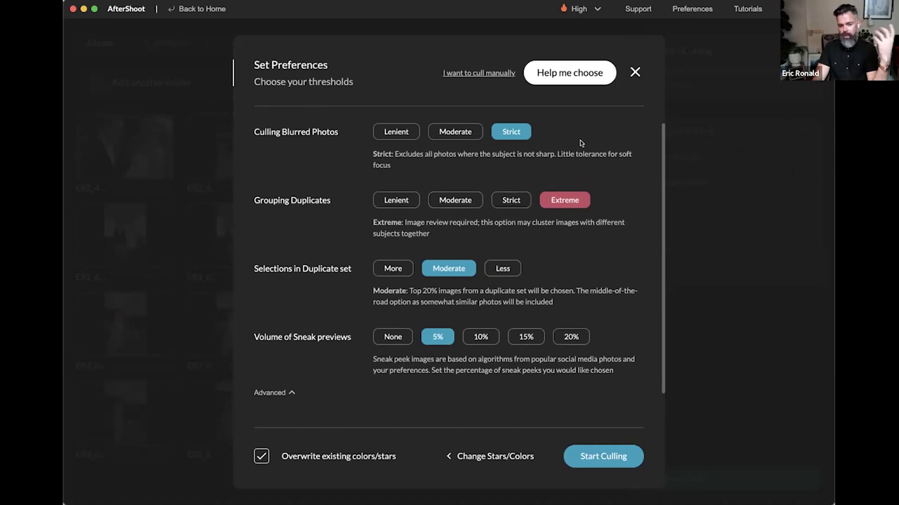
{"action": "scroll", "coordinate": [603, 292], "scroll_direction": "down", "scroll_amount": 2}
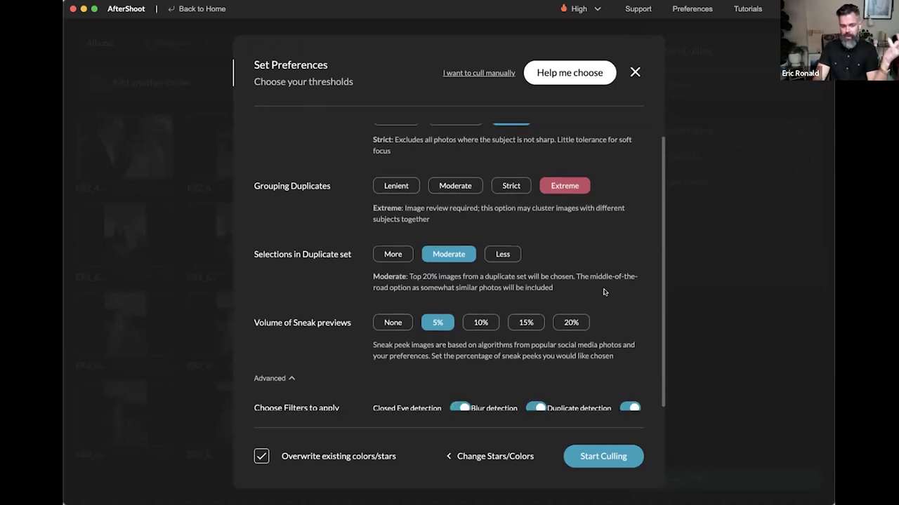
{"action": "scroll", "coordinate": [604, 281], "scroll_direction": "up", "scroll_amount": 2}
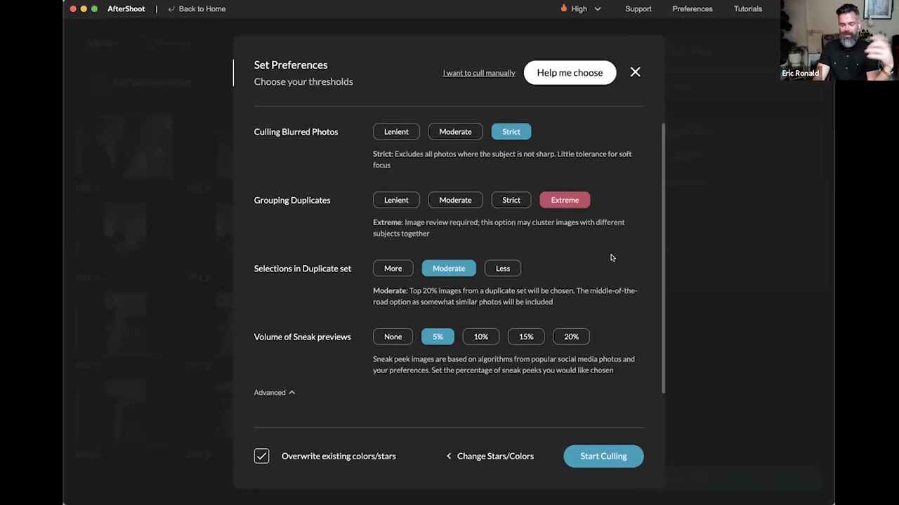
{"action": "scroll", "coordinate": [627, 262], "scroll_direction": "down", "scroll_amount": 1}
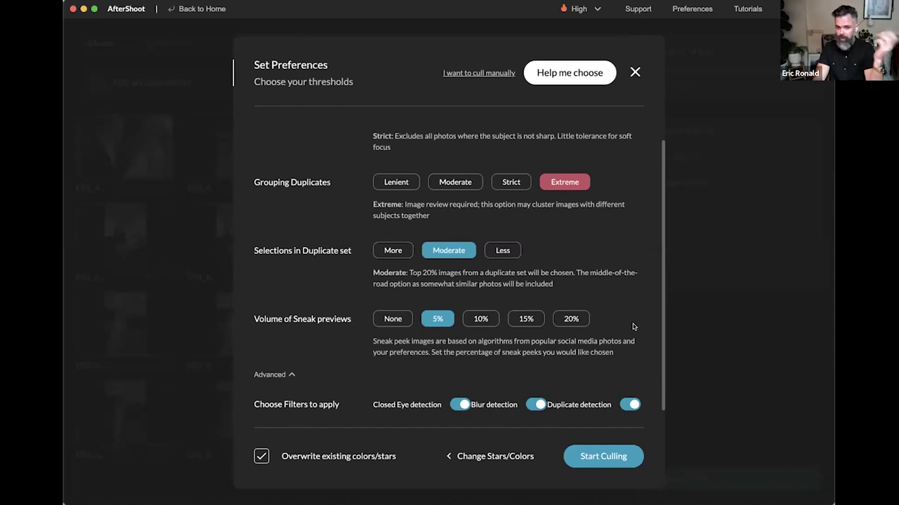
{"action": "scroll", "coordinate": [617, 281], "scroll_direction": "up", "scroll_amount": 2}
{"action": "scroll", "coordinate": [609, 284], "scroll_direction": "down", "scroll_amount": 2}
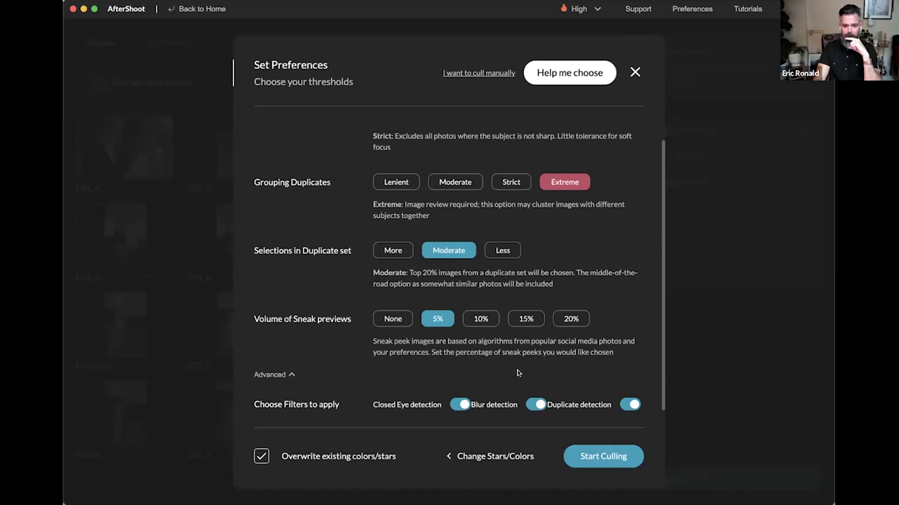
Step: Check the star and color label assignments, return to the thresholds, and start culling the 2_RAW_selects album
{"action": "left_click", "coordinate": [478, 457]}
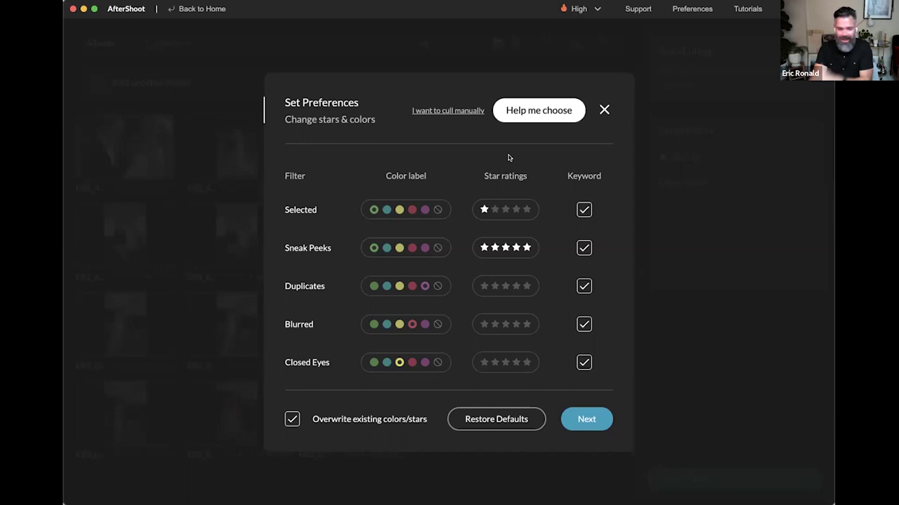
{"action": "left_click", "coordinate": [585, 419]}
{"action": "scroll", "coordinate": [597, 295], "scroll_direction": "down", "scroll_amount": 2}
{"action": "scroll", "coordinate": [596, 275], "scroll_direction": "down", "scroll_amount": 1}
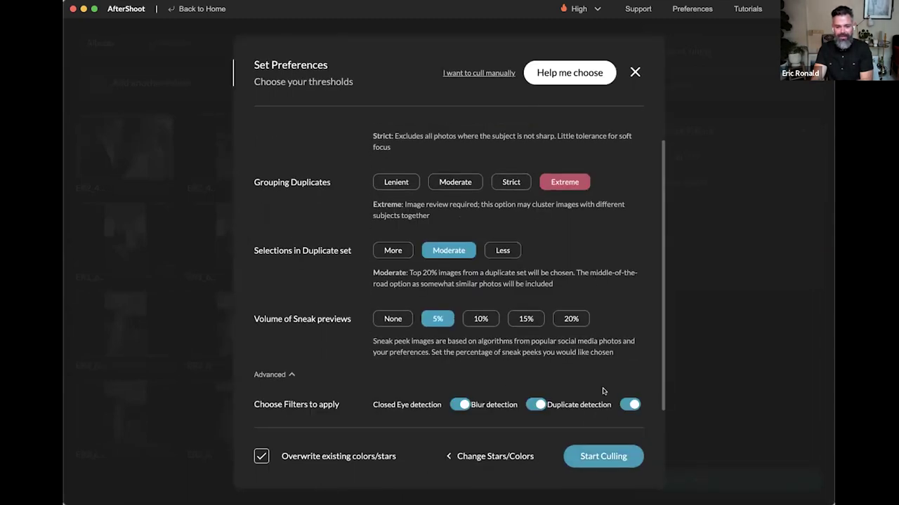
{"action": "left_click", "coordinate": [589, 457]}
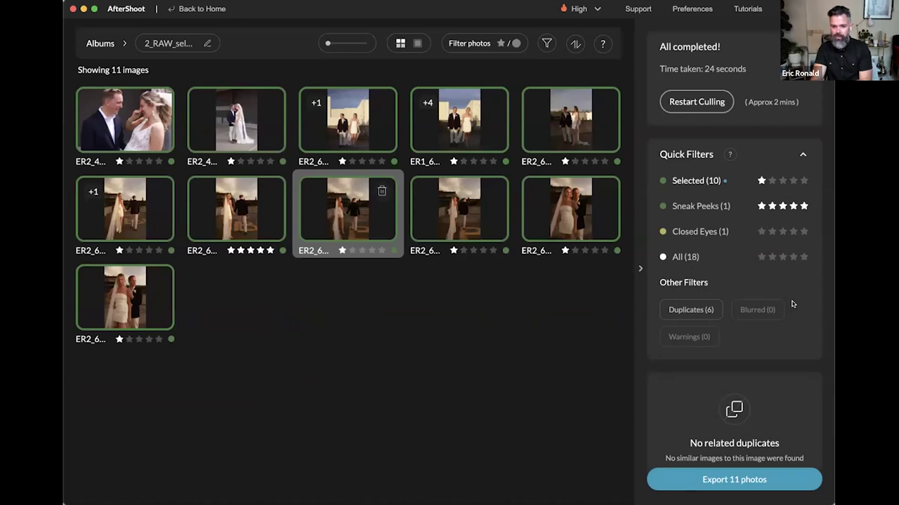
Step: Filter the culled album to Closed Eyes, inspect the flagged photo at full size, and return to the thumbnail grid
{"action": "left_click", "coordinate": [690, 234]}
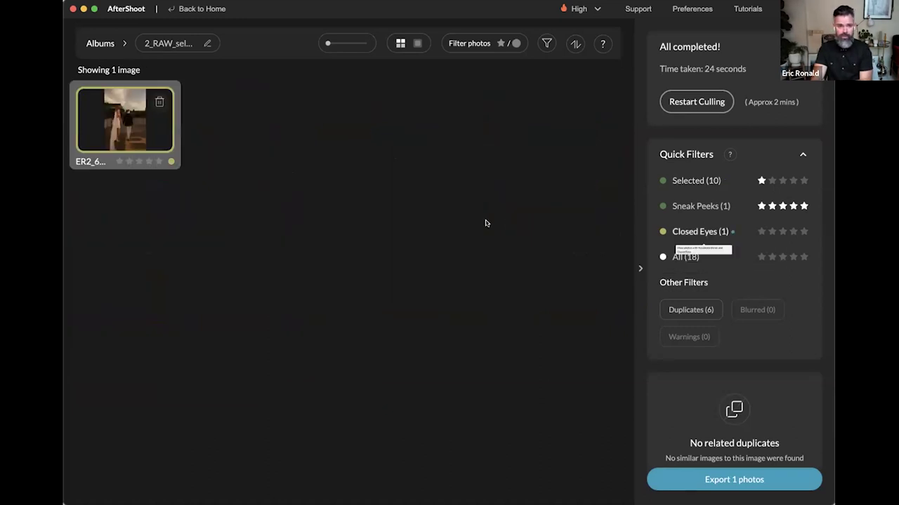
{"action": "double_click", "coordinate": [128, 132]}
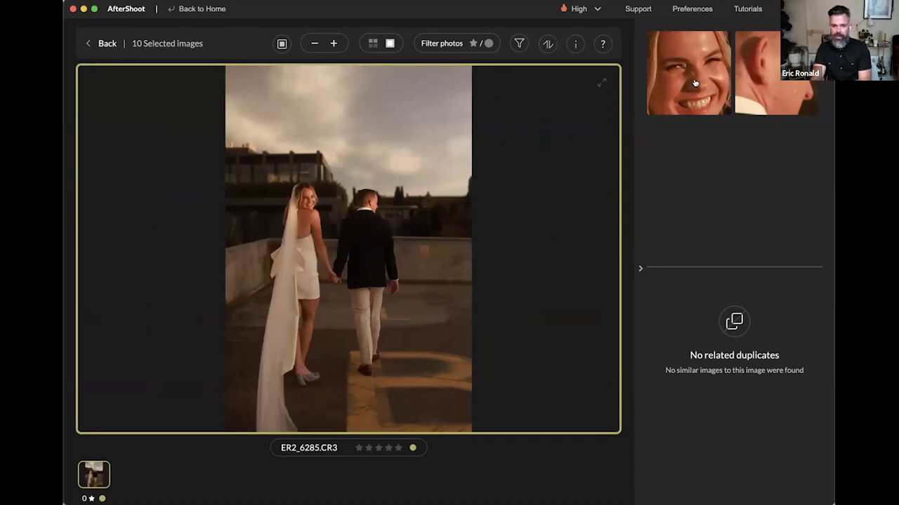
{"action": "left_click", "coordinate": [99, 44]}
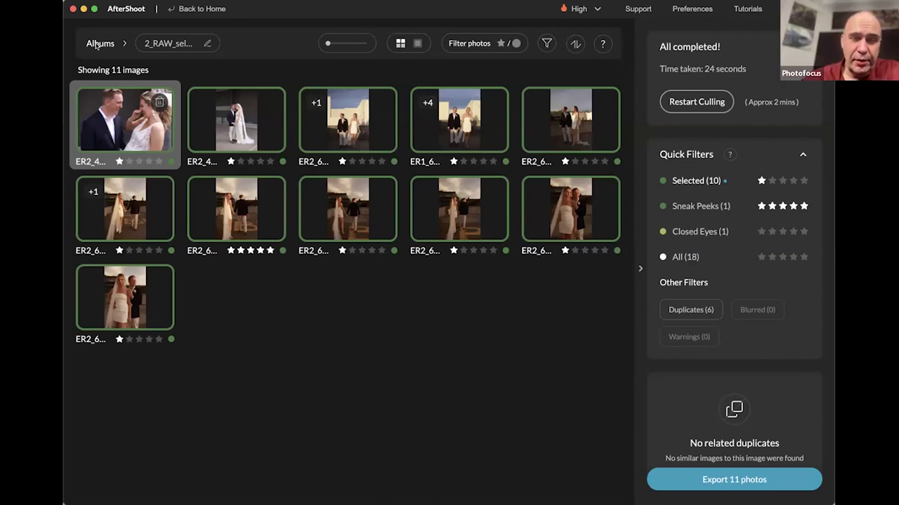
Step: Return to the album overview and open the 1_RAW_rejects album to view its selected photos
{"action": "left_click", "coordinate": [129, 43]}
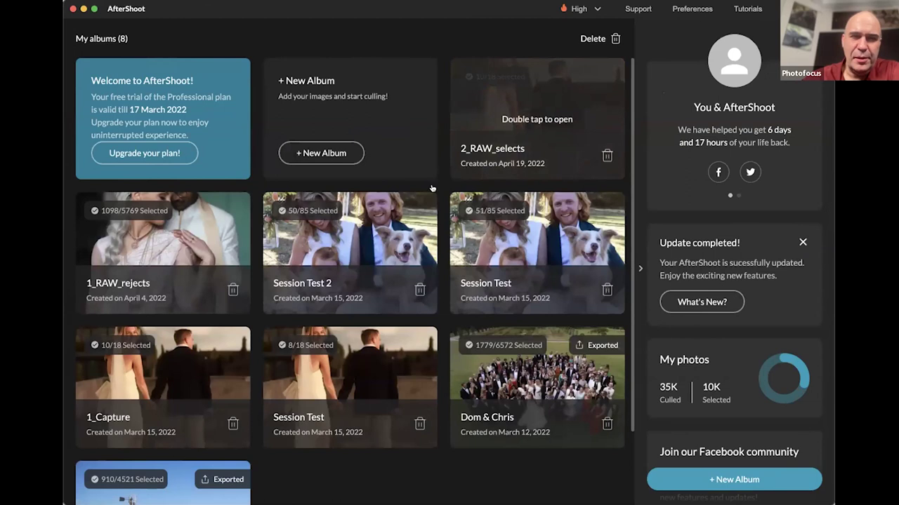
{"action": "double_click", "coordinate": [162, 251]}
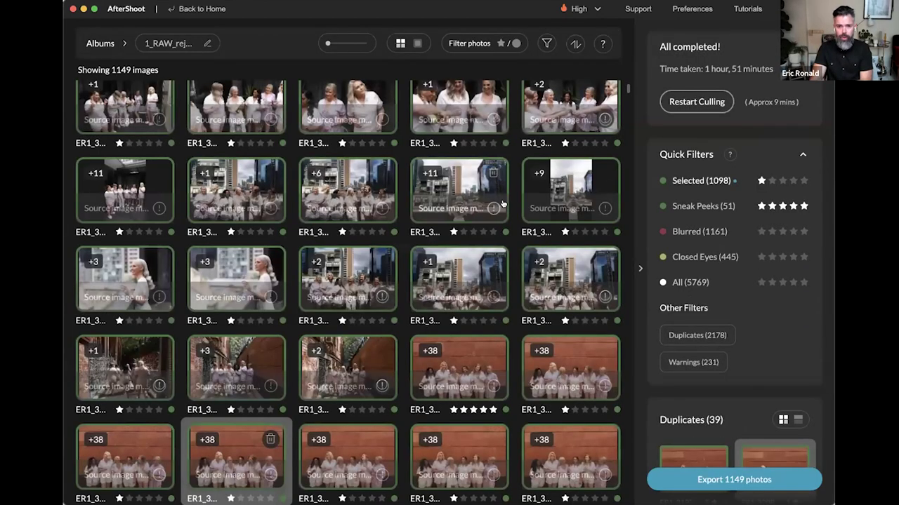
{"action": "scroll", "coordinate": [505, 190], "scroll_direction": "up", "scroll_amount": 1}
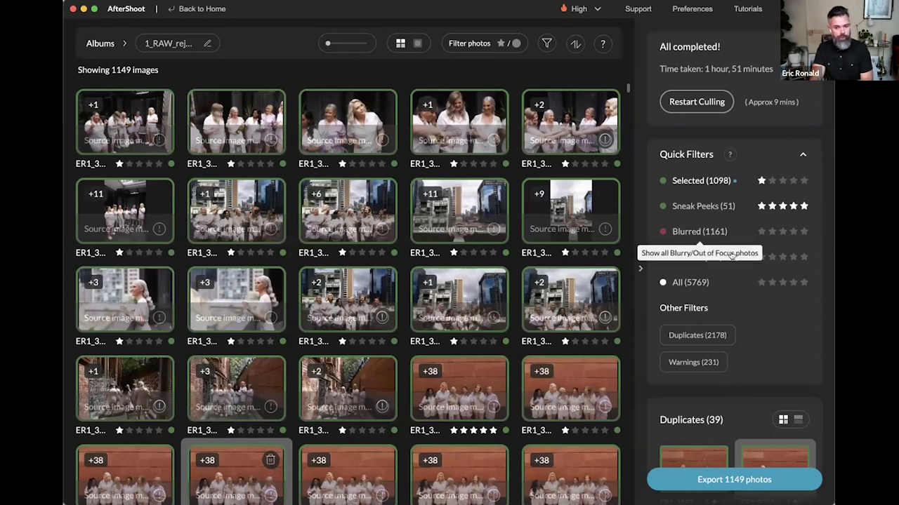
Step: Filter the 1_RAW_rejects album to Blurred photos and browse through the rejected shots
{"action": "left_click", "coordinate": [694, 232]}
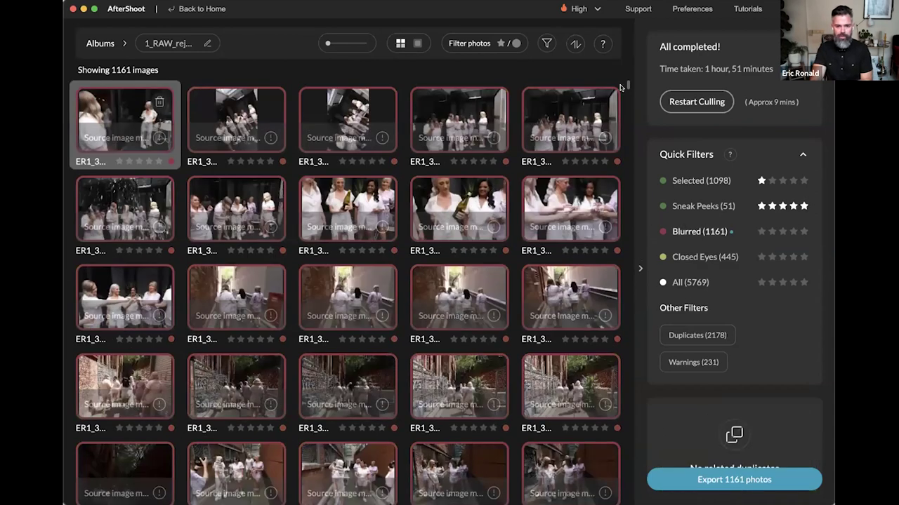
{"action": "left_click_drag", "start_coordinate": [627, 86], "coordinate": [634, 235]}
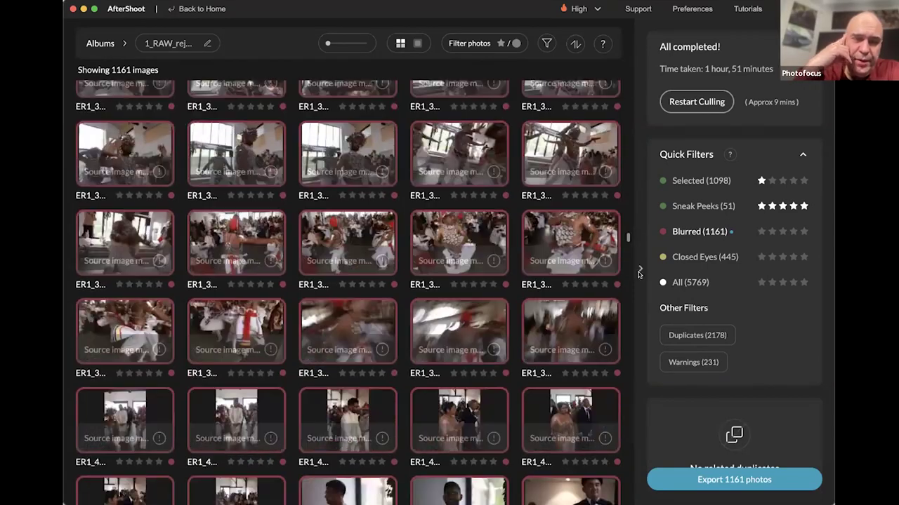
{"action": "left_click_drag", "start_coordinate": [639, 272], "coordinate": [638, 271]}
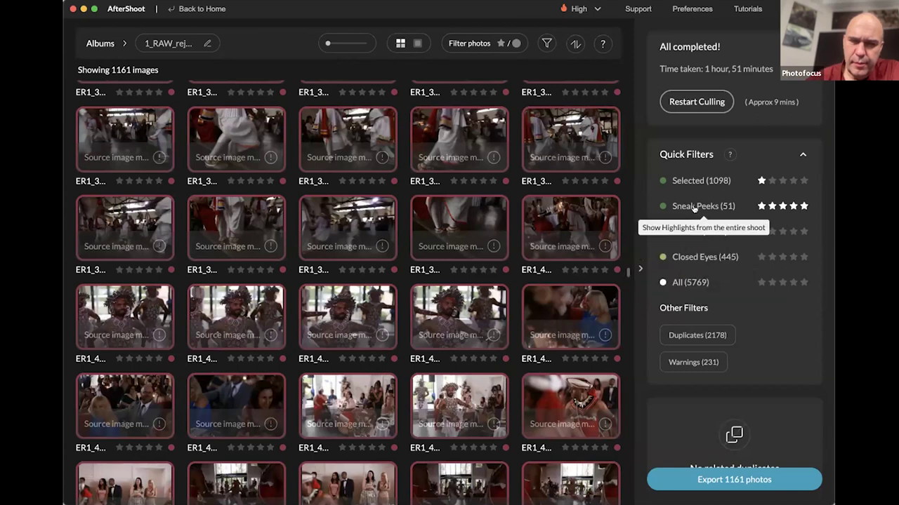
Step: Filter the 1_RAW_rejects album to Closed Eyes and browse through the flagged photos
{"action": "left_click", "coordinate": [708, 257]}
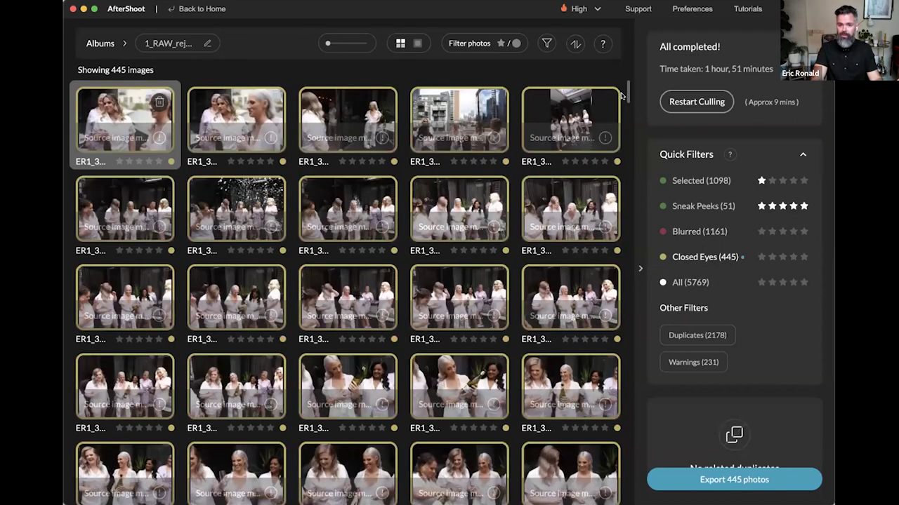
{"action": "left_click_drag", "start_coordinate": [628, 105], "coordinate": [621, 375]}
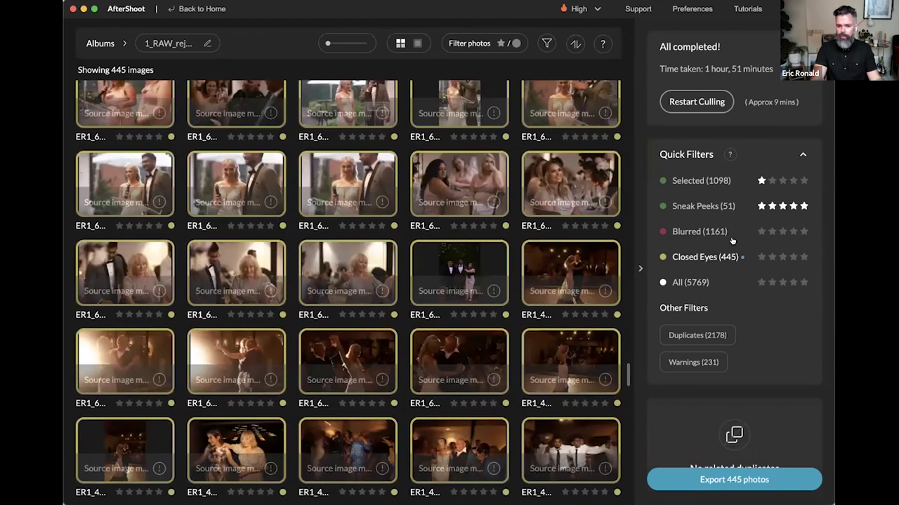
Step: Filter the album to Selected photos and check the first few shots in the grid for related duplicates
{"action": "left_click", "coordinate": [698, 181]}
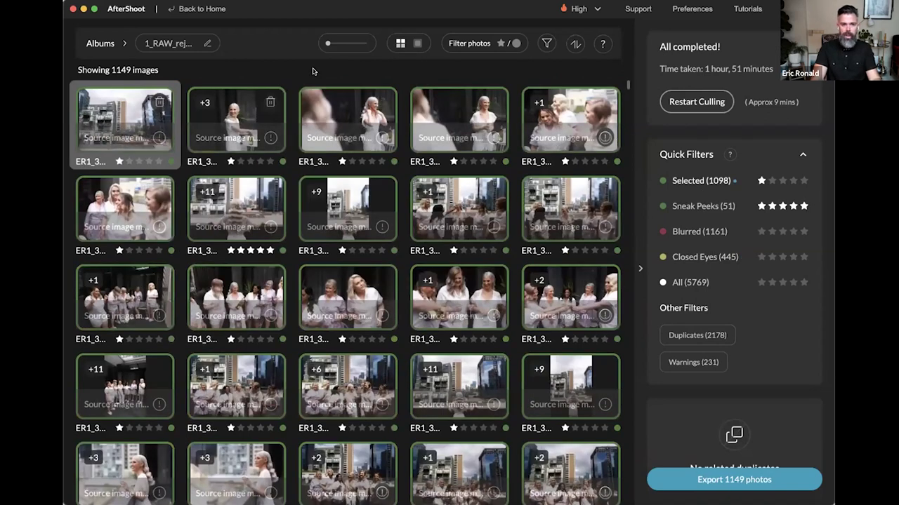
{"action": "key", "text": "Right"}
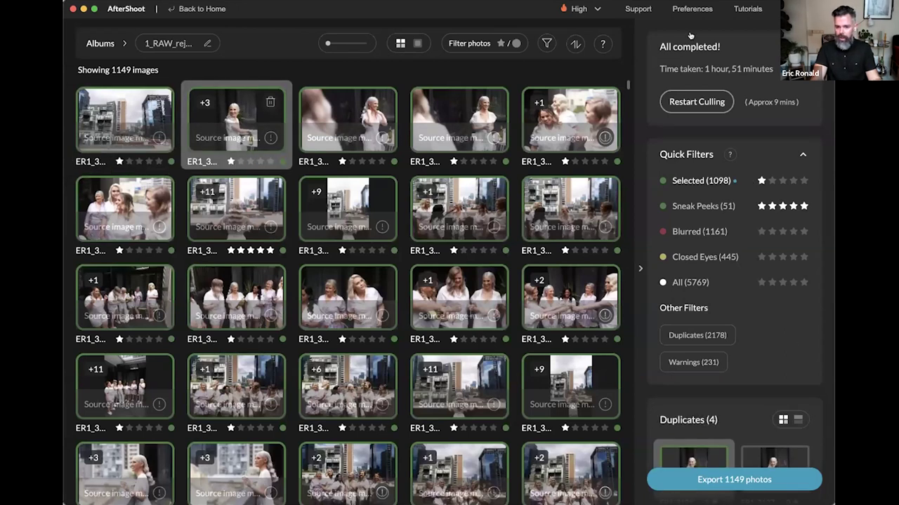
{"action": "scroll", "coordinate": [727, 244], "scroll_direction": "down", "scroll_amount": 3}
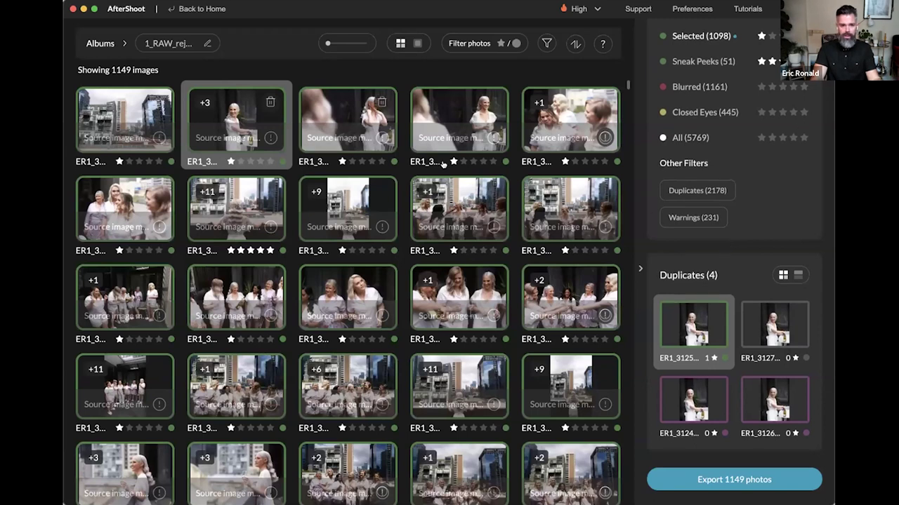
{"action": "left_click", "coordinate": [358, 119]}
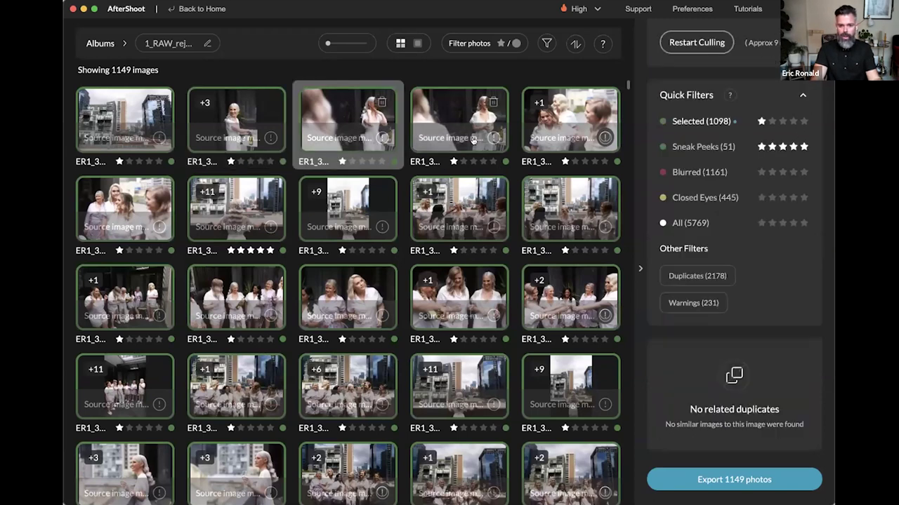
{"action": "left_click", "coordinate": [453, 126]}
{"action": "scroll", "coordinate": [448, 186], "scroll_direction": "down", "scroll_amount": 1}
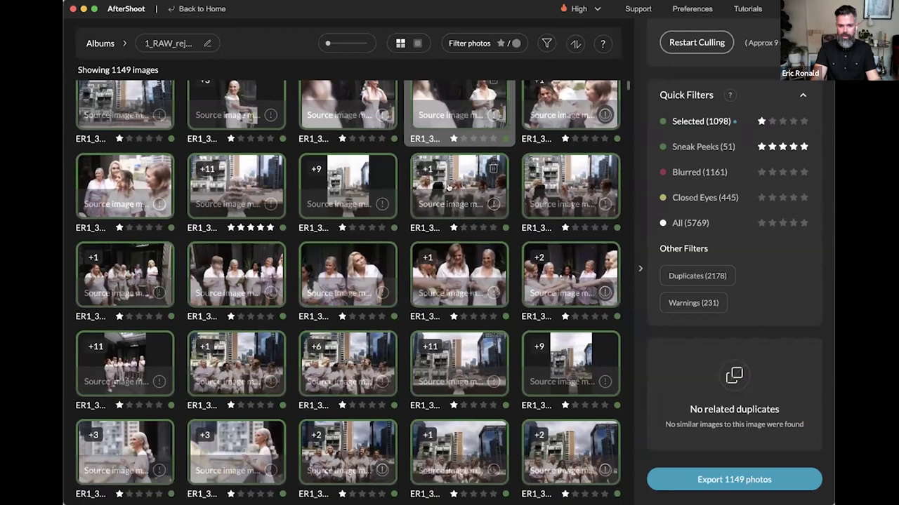
Step: Select the vertical city-building photo marked +9 and review its set of duplicates
{"action": "left_click", "coordinate": [355, 178]}
{"action": "scroll", "coordinate": [755, 361], "scroll_direction": "down", "scroll_amount": 2}
{"action": "scroll", "coordinate": [735, 260], "scroll_direction": "down", "scroll_amount": 8}
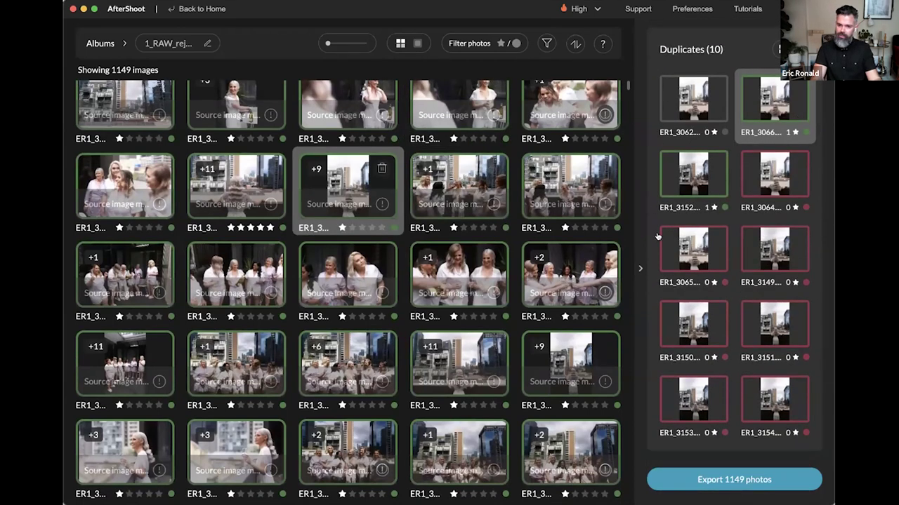
{"action": "scroll", "coordinate": [609, 162], "scroll_direction": "up", "scroll_amount": 1}
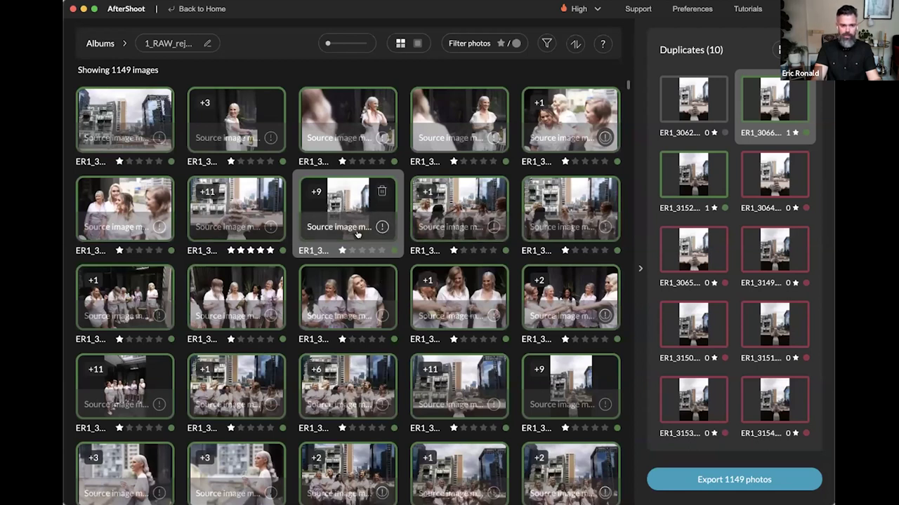
Step: Open duplicates ER1_3062 and ER1_3066 in the single-image view, look over the other duplicates, and return to the thumbnail grid
{"action": "mouse_move", "coordinate": [313, 194]}
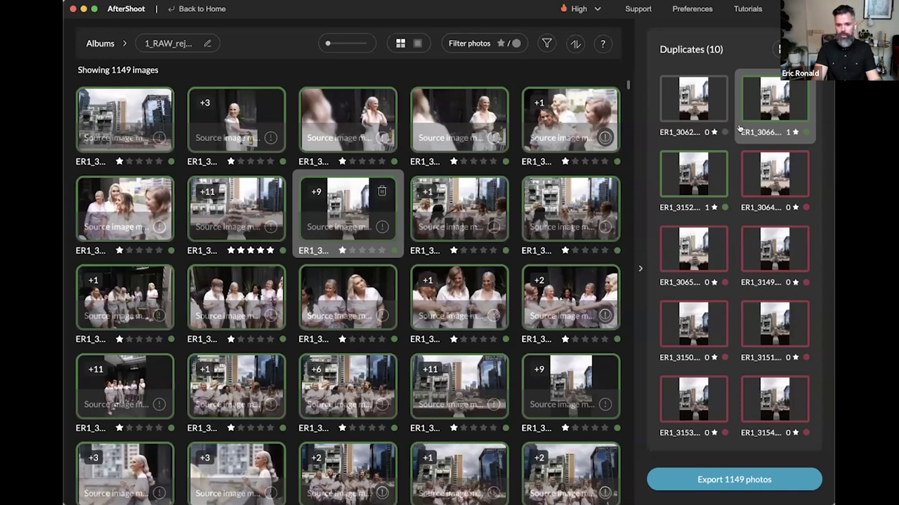
{"action": "left_click", "coordinate": [706, 100]}
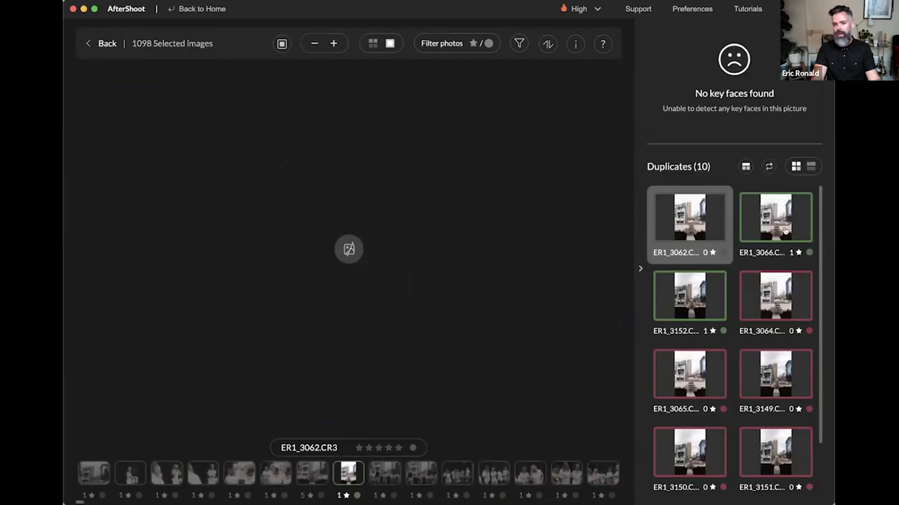
{"action": "left_click", "coordinate": [769, 221]}
{"action": "scroll", "coordinate": [769, 232], "scroll_direction": "down", "scroll_amount": 3}
{"action": "scroll", "coordinate": [771, 211], "scroll_direction": "up", "scroll_amount": 3}
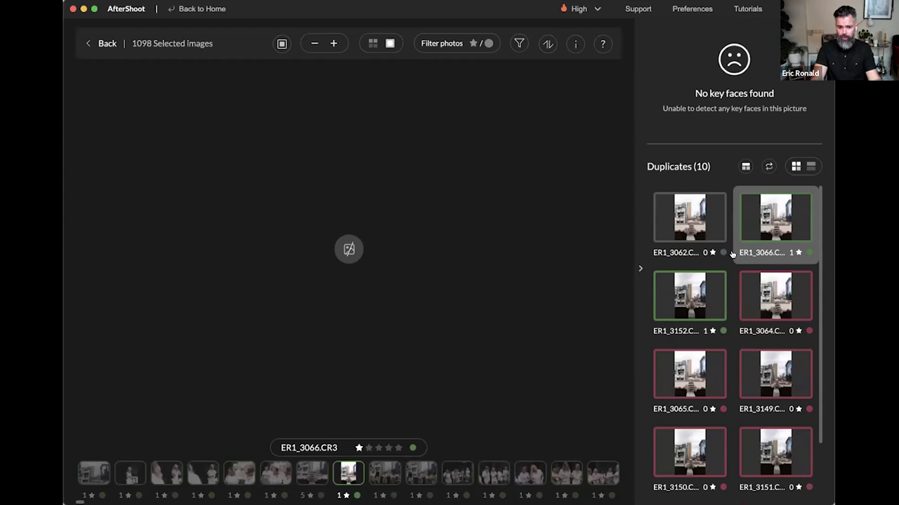
{"action": "scroll", "coordinate": [735, 276], "scroll_direction": "down", "scroll_amount": 1}
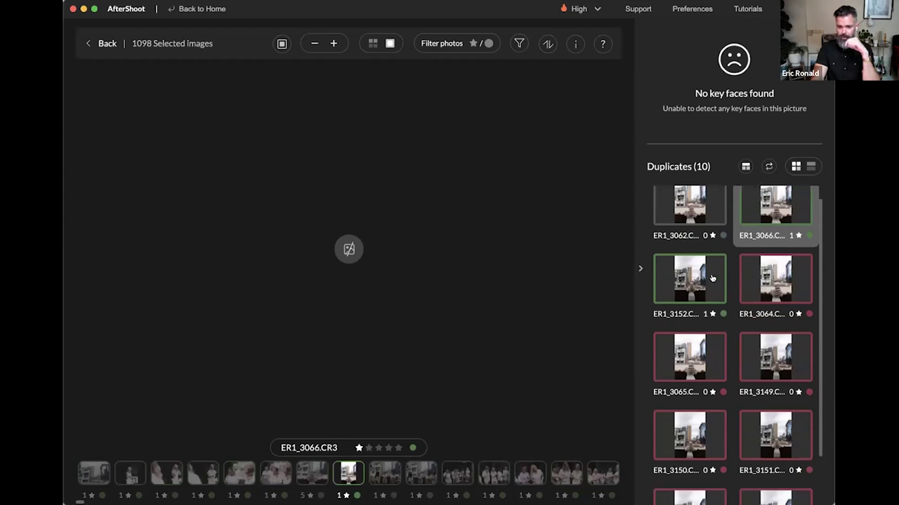
{"action": "scroll", "coordinate": [715, 280], "scroll_direction": "down", "scroll_amount": 3}
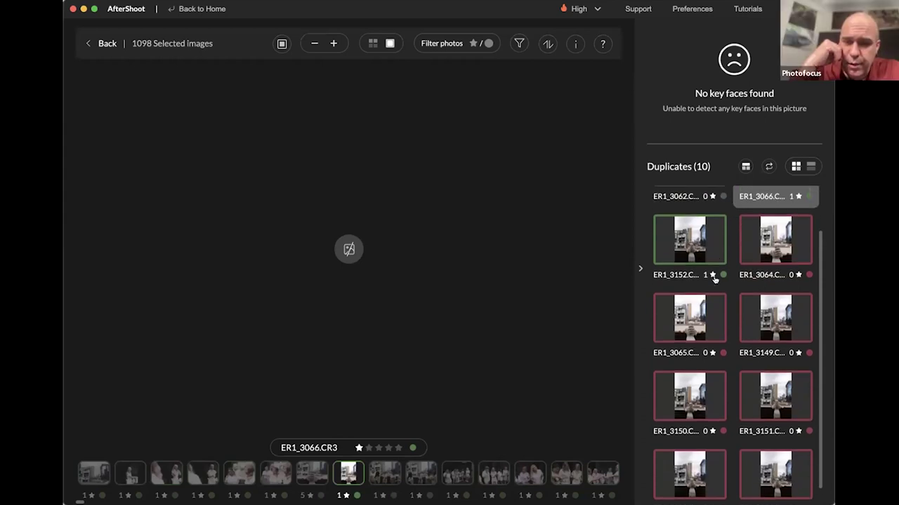
{"action": "left_click", "coordinate": [761, 301]}
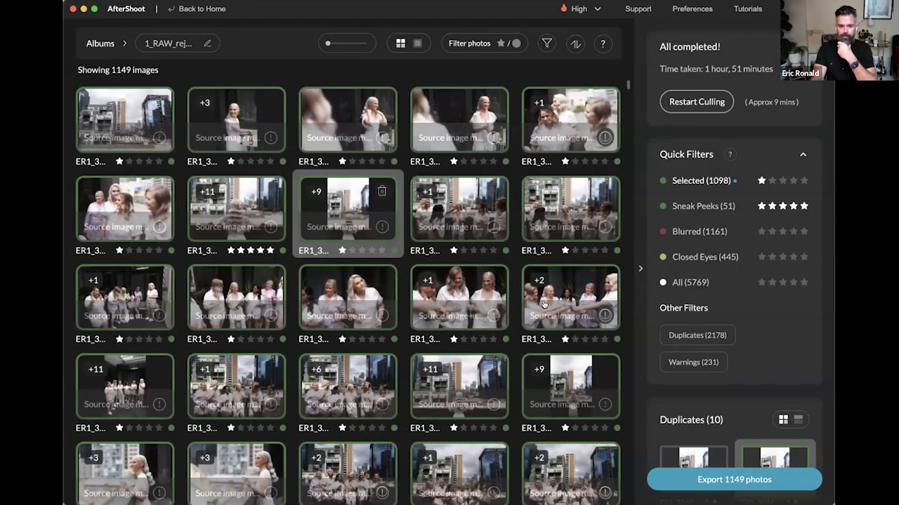
Step: Find the group shots against the red wall marked +38, review their duplicates, and select the five-star version
{"action": "scroll", "coordinate": [555, 295], "scroll_direction": "down", "scroll_amount": 2}
{"action": "scroll", "coordinate": [558, 291], "scroll_direction": "down", "scroll_amount": 3}
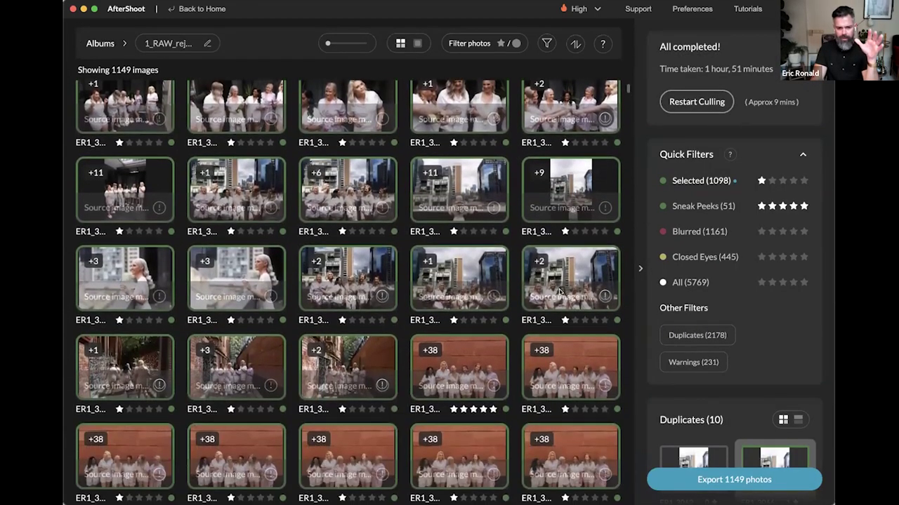
{"action": "scroll", "coordinate": [500, 225], "scroll_direction": "down", "scroll_amount": 2}
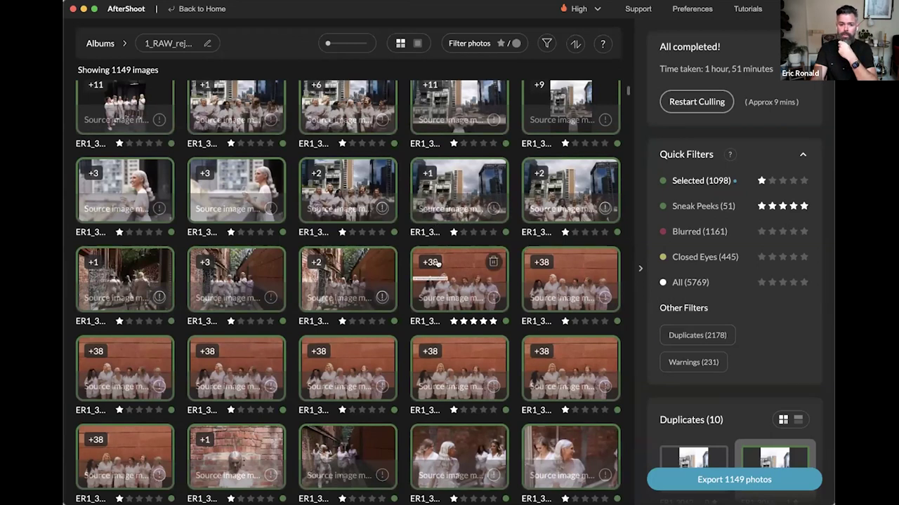
{"action": "scroll", "coordinate": [437, 262], "scroll_direction": "down", "scroll_amount": 3}
{"action": "left_click", "coordinate": [350, 266]}
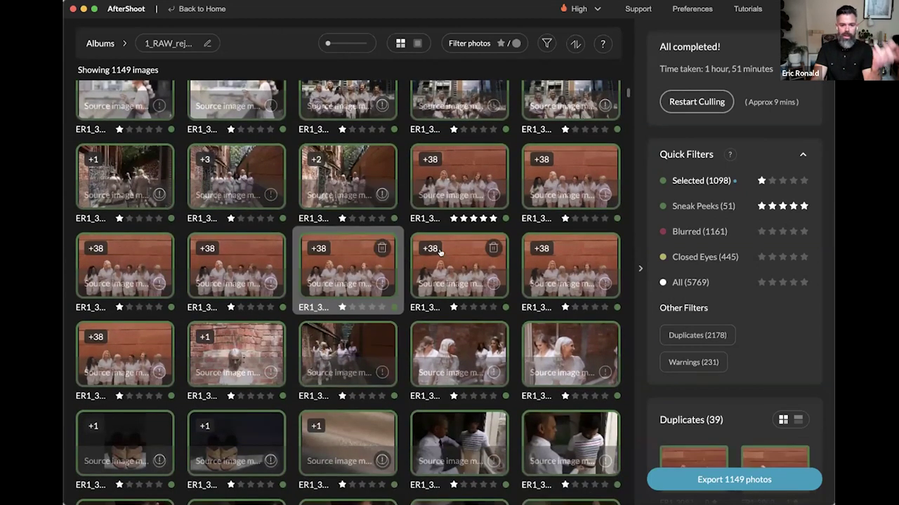
{"action": "mouse_move", "coordinate": [316, 250]}
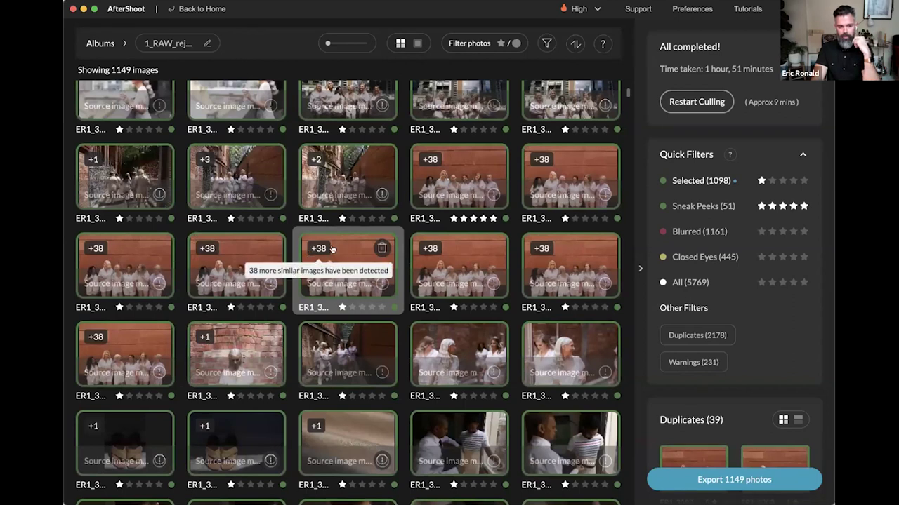
{"action": "scroll", "coordinate": [692, 376], "scroll_direction": "down", "scroll_amount": 5}
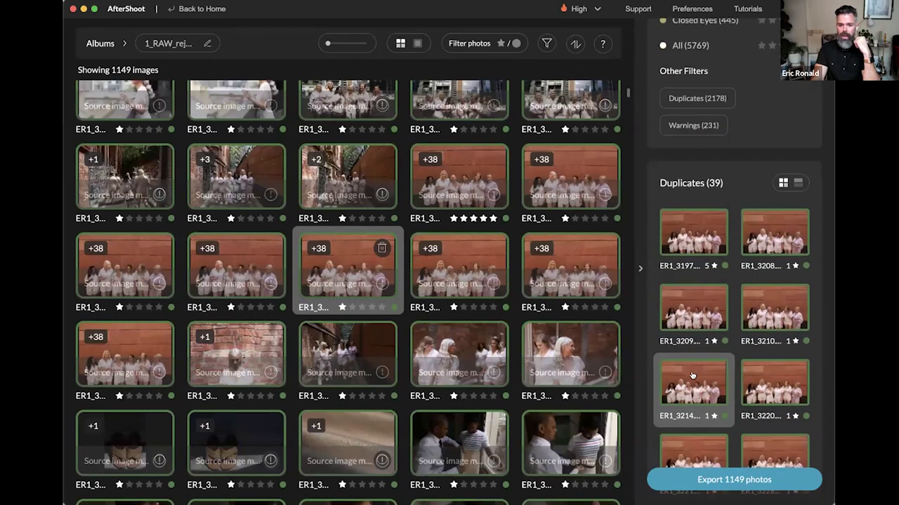
{"action": "scroll", "coordinate": [692, 376], "scroll_direction": "down", "scroll_amount": 3}
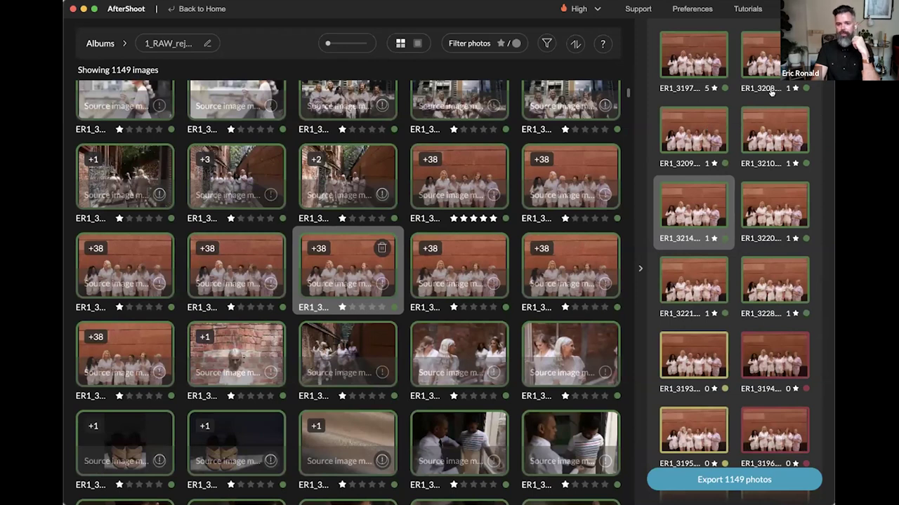
{"action": "left_click", "coordinate": [461, 172]}
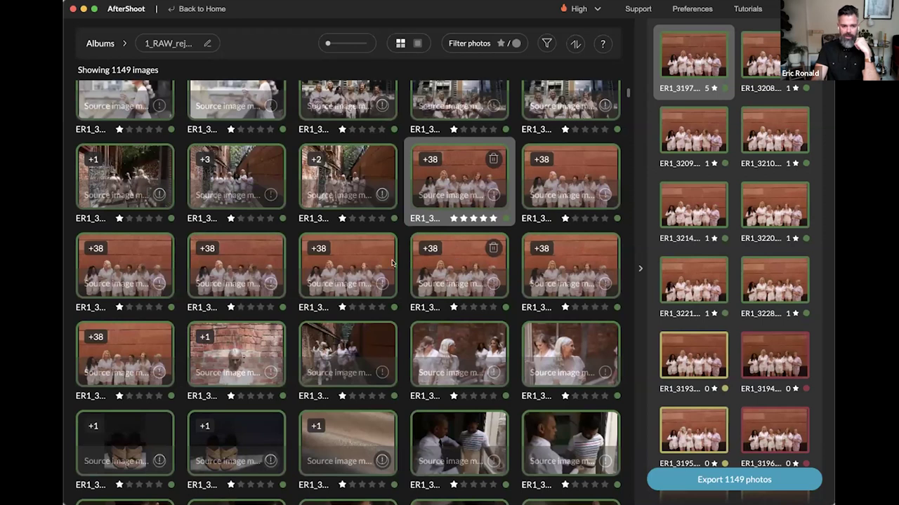
Step: Look through the five-star group shot's duplicates and the selected photos that follow, then return to the group shots
{"action": "scroll", "coordinate": [699, 288], "scroll_direction": "down", "scroll_amount": 1}
{"action": "scroll", "coordinate": [700, 288], "scroll_direction": "down", "scroll_amount": 5}
{"action": "scroll", "coordinate": [492, 298], "scroll_direction": "down", "scroll_amount": 2}
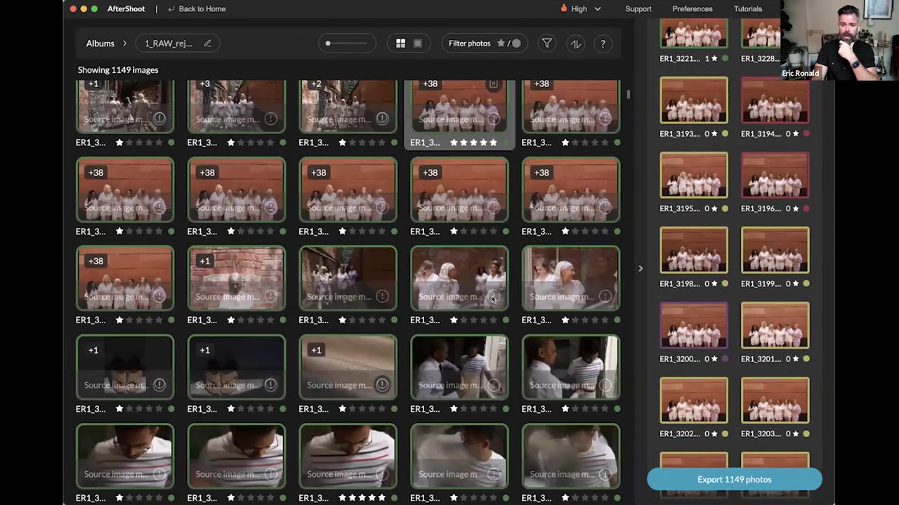
{"action": "scroll", "coordinate": [492, 299], "scroll_direction": "down", "scroll_amount": 10}
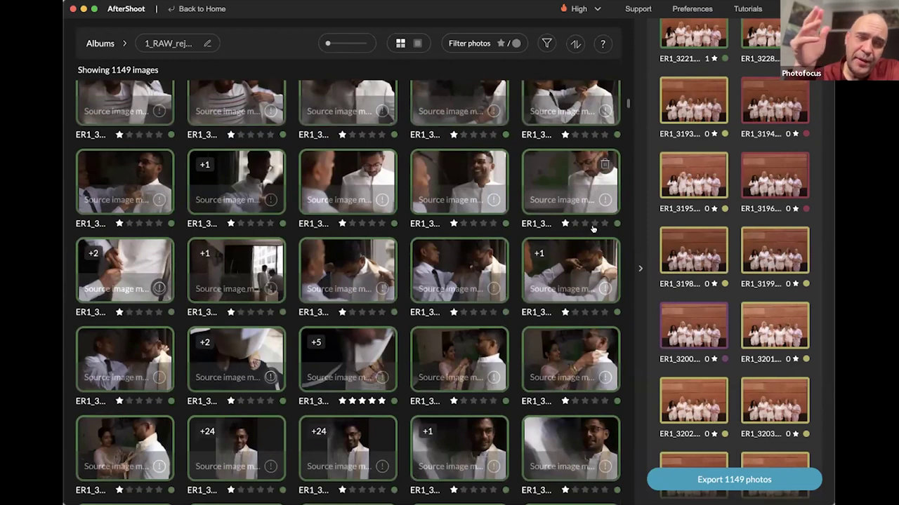
{"action": "scroll", "coordinate": [581, 221], "scroll_direction": "up", "scroll_amount": 7}
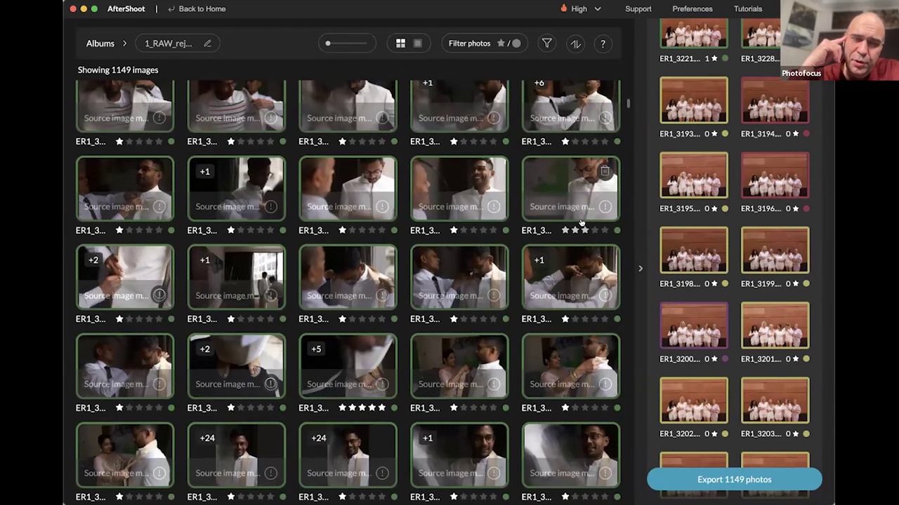
{"action": "scroll", "coordinate": [581, 222], "scroll_direction": "up", "scroll_amount": 5}
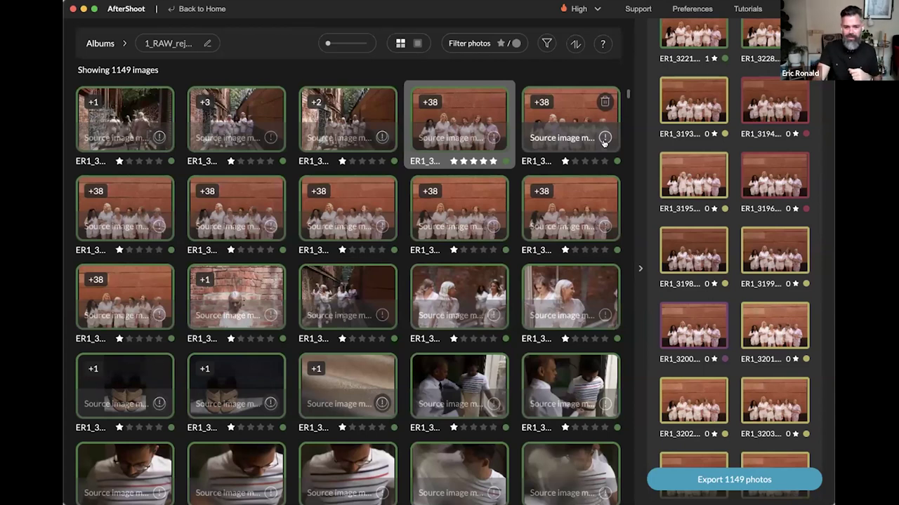
{"action": "scroll", "coordinate": [743, 194], "scroll_direction": "down", "scroll_amount": 1}
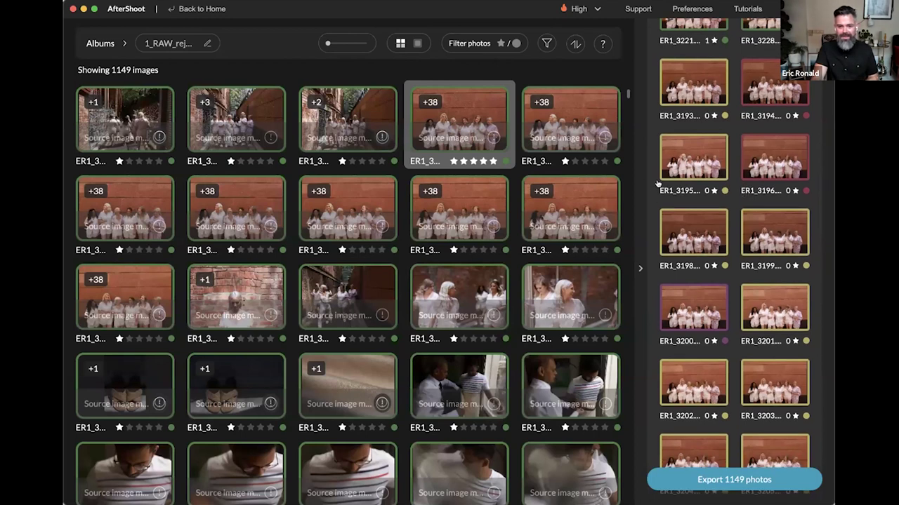
{"action": "scroll", "coordinate": [534, 253], "scroll_direction": "up", "scroll_amount": 2}
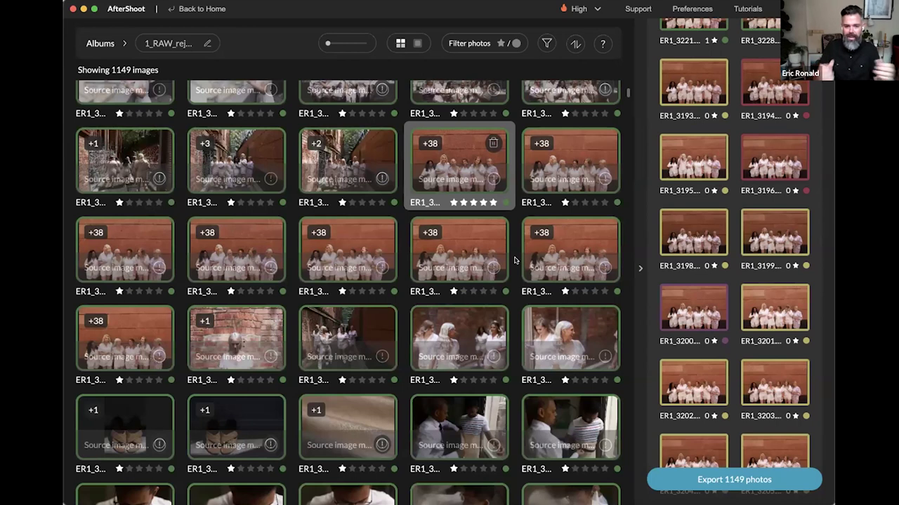
Step: Browse the selected photos from the groom's preparation through the couple portraits, and check more duplicates of the group shot
{"action": "scroll", "coordinate": [516, 253], "scroll_direction": "down", "scroll_amount": 3}
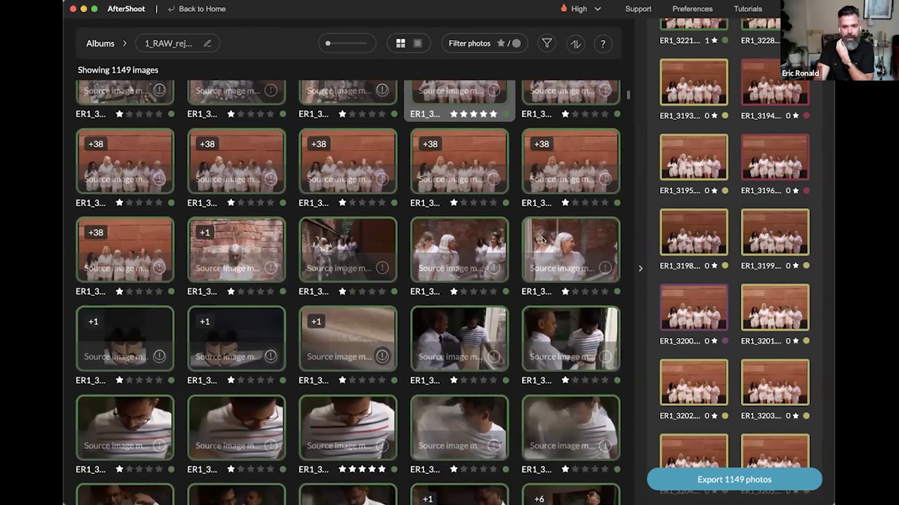
{"action": "scroll", "coordinate": [494, 289], "scroll_direction": "down", "scroll_amount": 10}
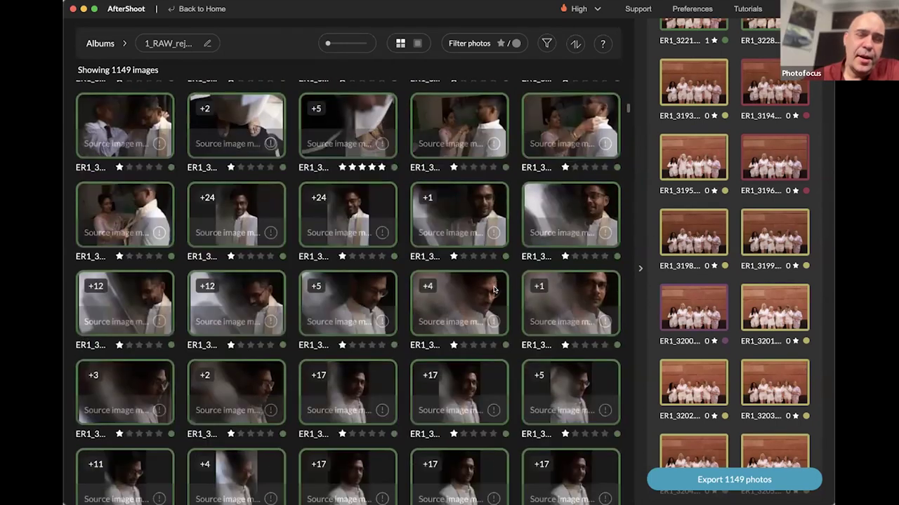
{"action": "scroll", "coordinate": [494, 289], "scroll_direction": "down", "scroll_amount": 8}
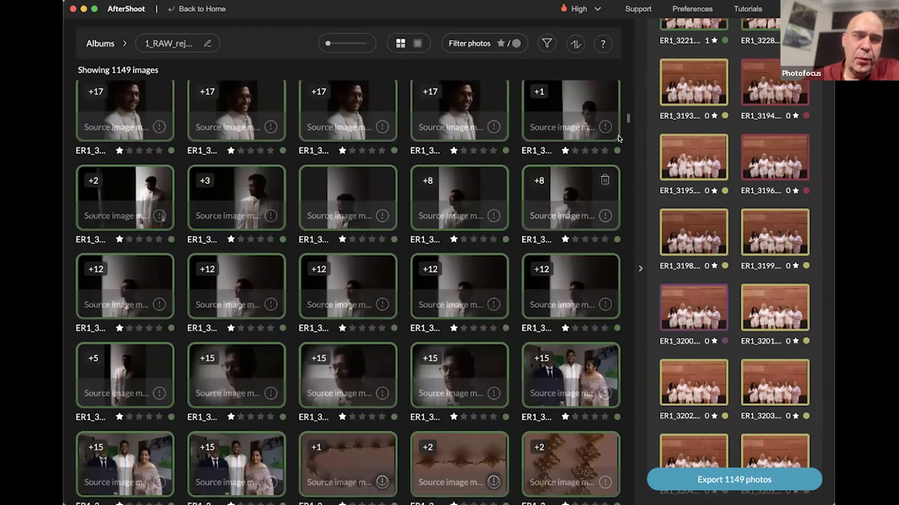
{"action": "left_click_drag", "start_coordinate": [626, 119], "coordinate": [625, 177]}
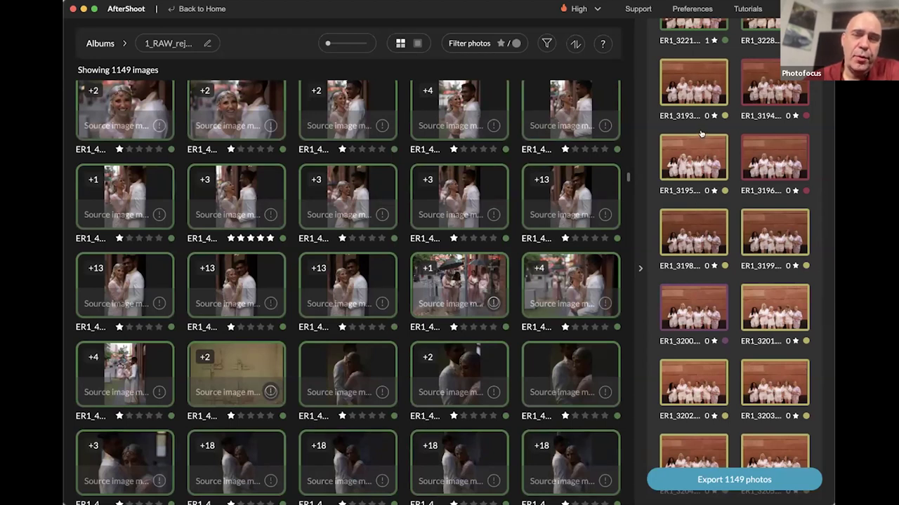
{"action": "scroll", "coordinate": [719, 287], "scroll_direction": "down", "scroll_amount": 2}
{"action": "scroll", "coordinate": [718, 287], "scroll_direction": "down", "scroll_amount": 3}
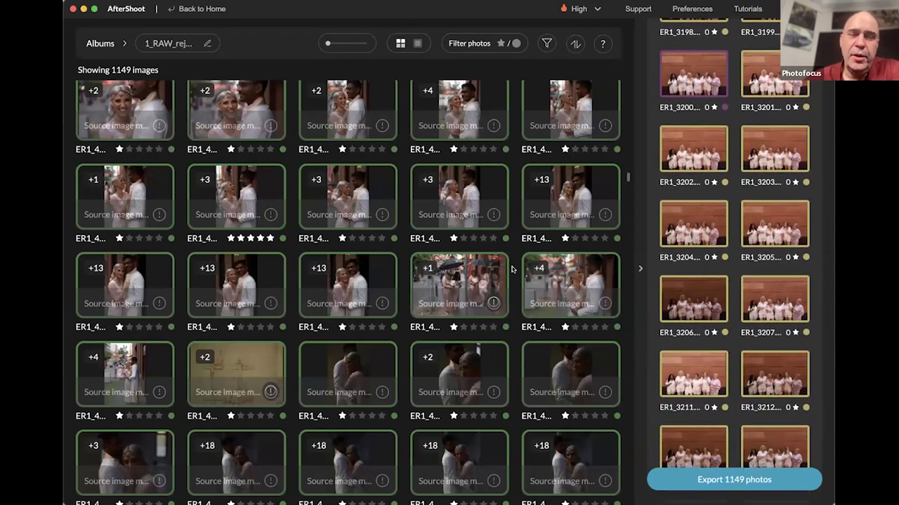
{"action": "scroll", "coordinate": [512, 269], "scroll_direction": "down", "scroll_amount": 10}
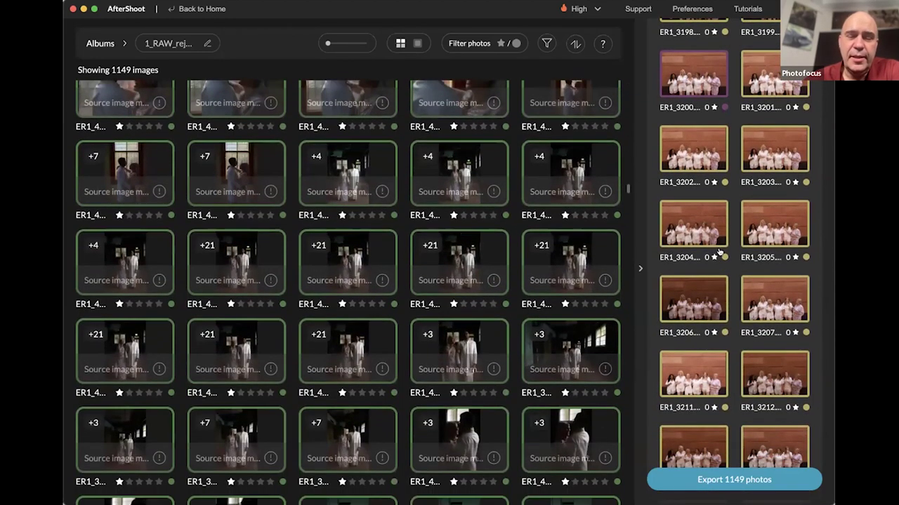
{"action": "scroll", "coordinate": [719, 253], "scroll_direction": "down", "scroll_amount": 5}
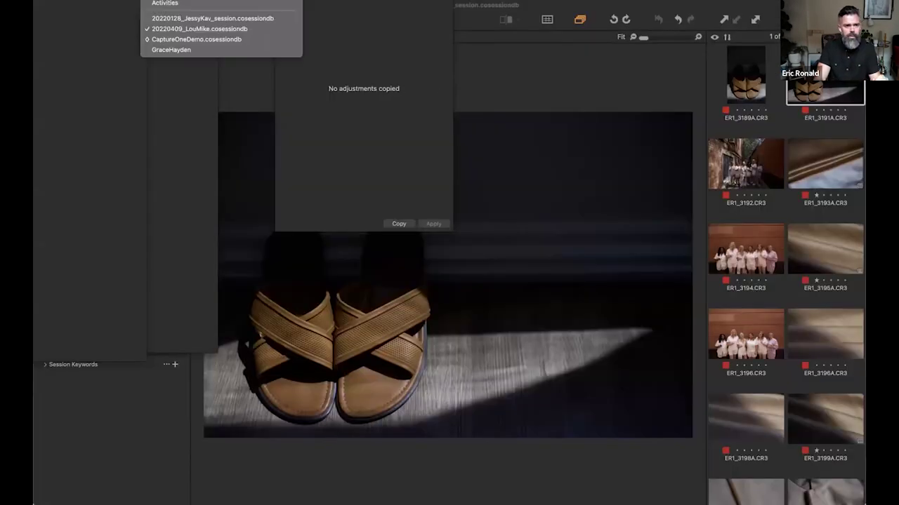
Step: Switch to the Capture One session dated 20220128 and look over its list of session albums
{"action": "left_click", "coordinate": [246, 19]}
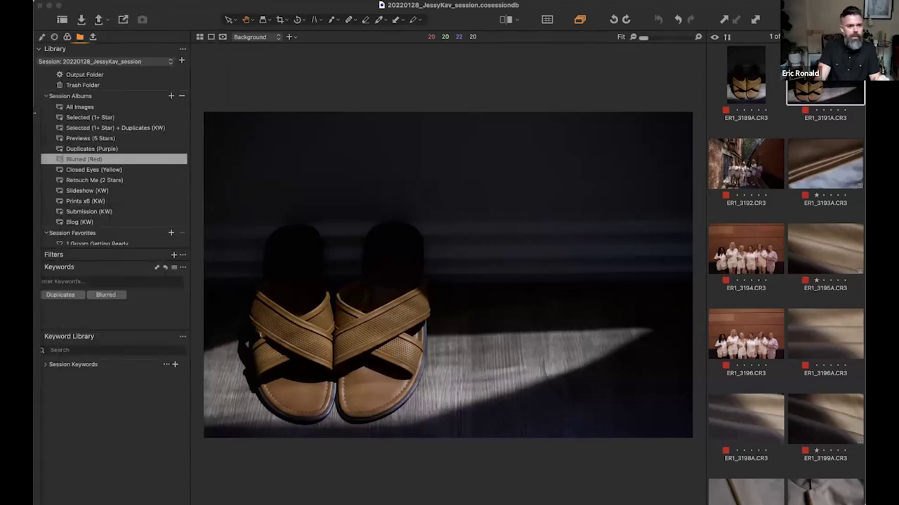
{"action": "left_click", "coordinate": [226, 83]}
{"action": "scroll", "coordinate": [105, 105], "scroll_direction": "down", "scroll_amount": 5}
{"action": "scroll", "coordinate": [107, 137], "scroll_direction": "up", "scroll_amount": 2}
{"action": "scroll", "coordinate": [107, 138], "scroll_direction": "up", "scroll_amount": 5}
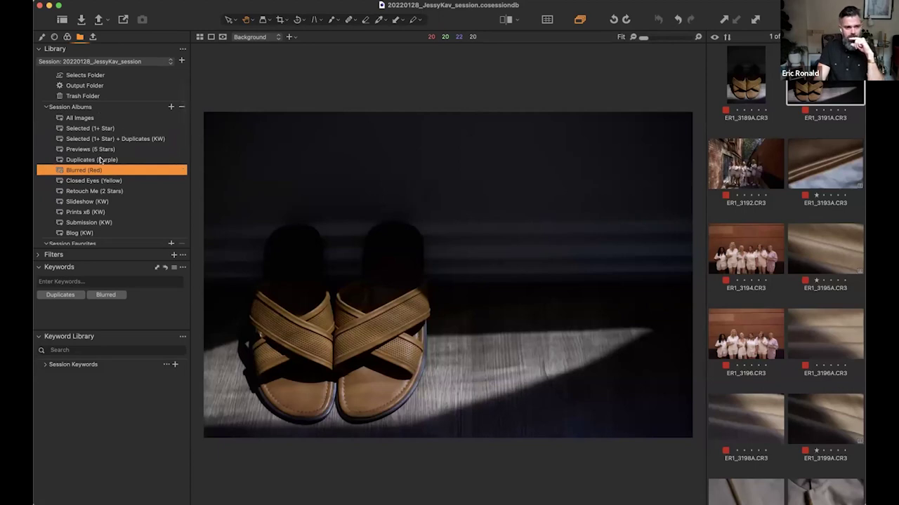
{"action": "scroll", "coordinate": [100, 161], "scroll_direction": "down", "scroll_amount": 1}
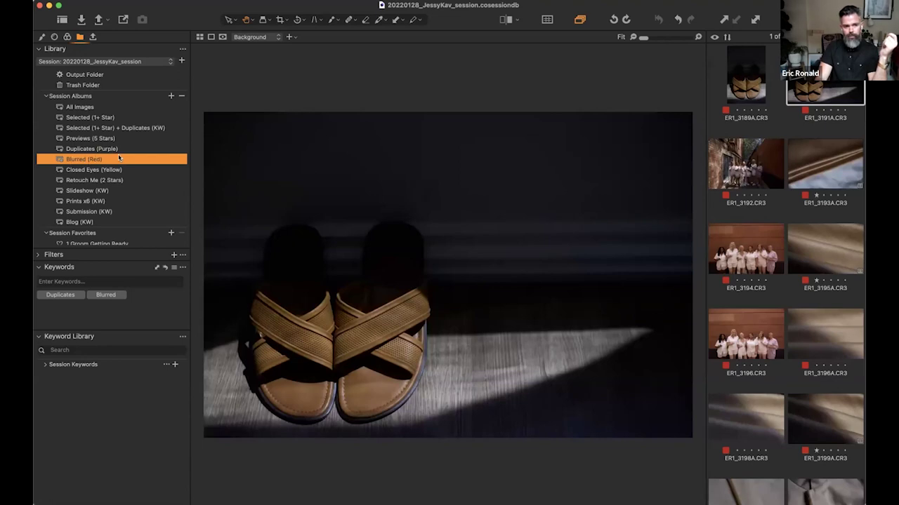
Step: Open the Blurred (Red) smart album's criteria, review its Color Tag rule, and accept it
{"action": "right_click", "coordinate": [90, 160]}
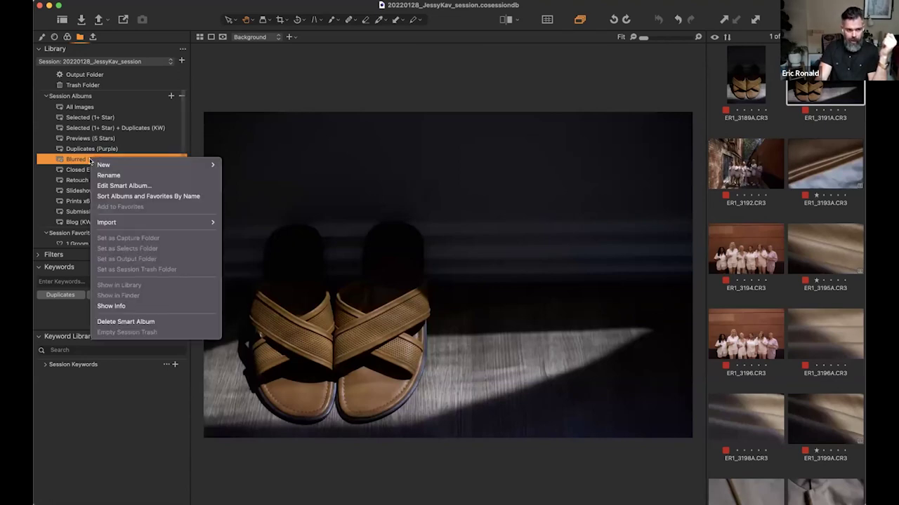
{"action": "left_click", "coordinate": [79, 162]}
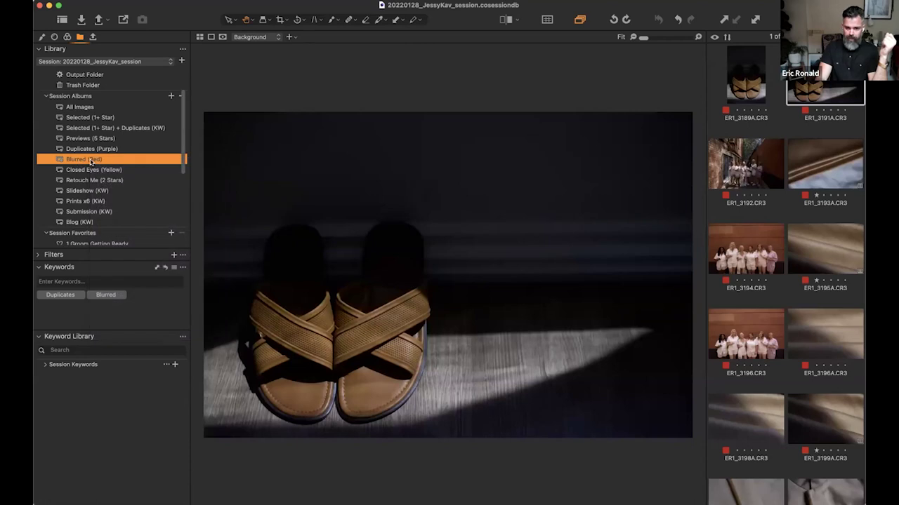
{"action": "right_click", "coordinate": [87, 161]}
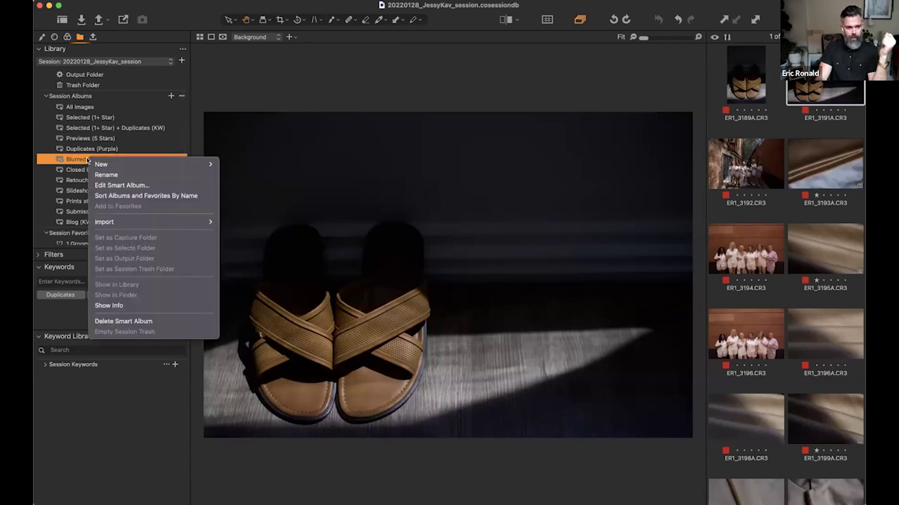
{"action": "left_click", "coordinate": [200, 181]}
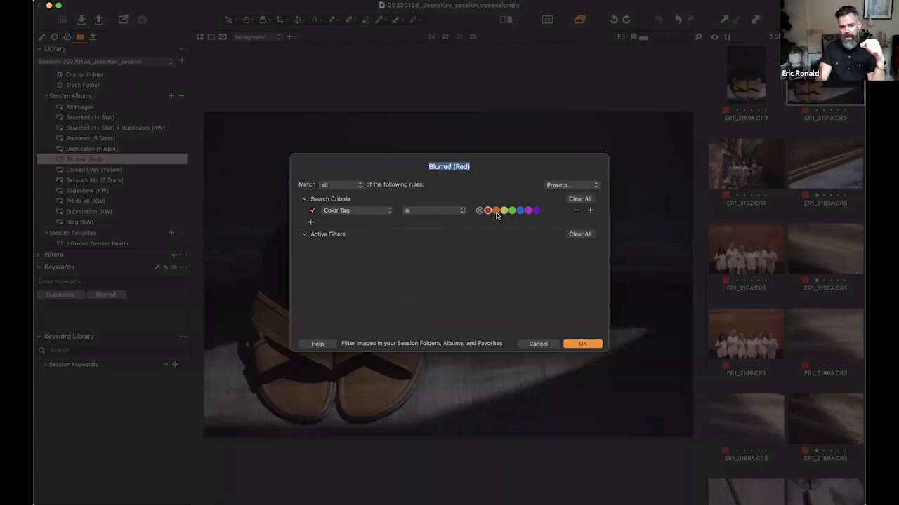
{"action": "left_click", "coordinate": [580, 344]}
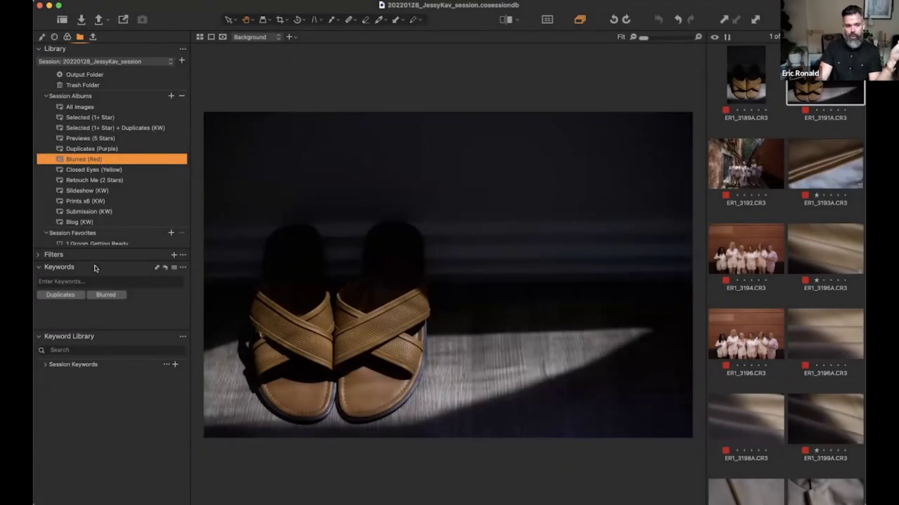
Step: Look over the session albums and browse the red-tagged photos in the Blurred (Red) album
{"action": "scroll", "coordinate": [105, 179], "scroll_direction": "down", "scroll_amount": 1}
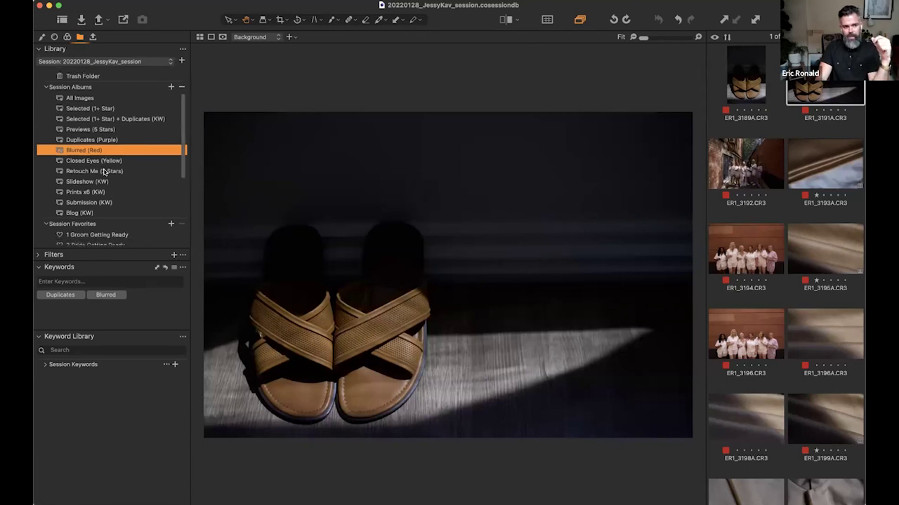
{"action": "scroll", "coordinate": [122, 174], "scroll_direction": "up", "scroll_amount": 2}
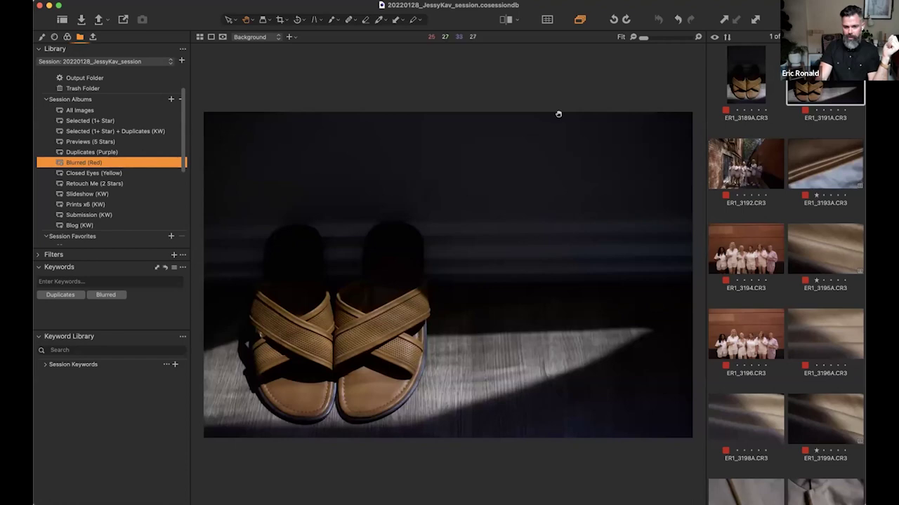
{"action": "scroll", "coordinate": [829, 190], "scroll_direction": "down", "scroll_amount": 5}
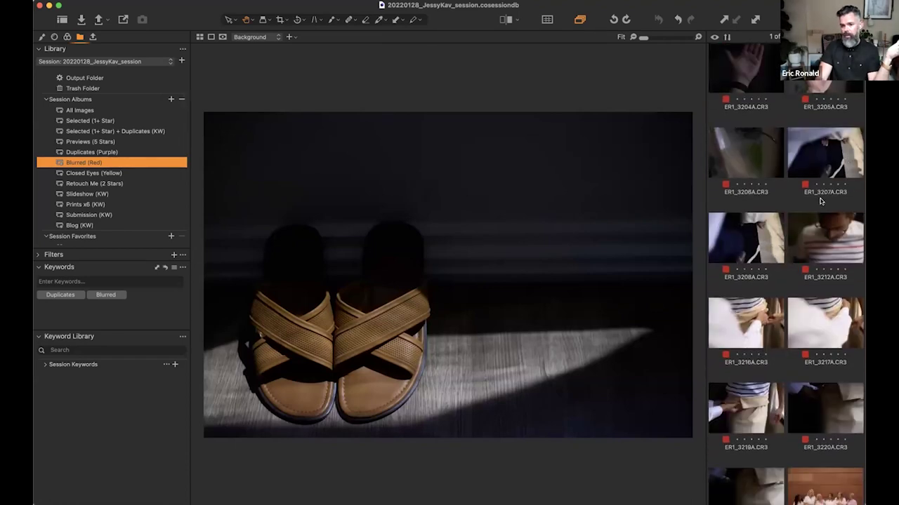
{"action": "scroll", "coordinate": [849, 141], "scroll_direction": "down", "scroll_amount": 3}
{"action": "scroll", "coordinate": [859, 87], "scroll_direction": "down", "scroll_amount": 10}
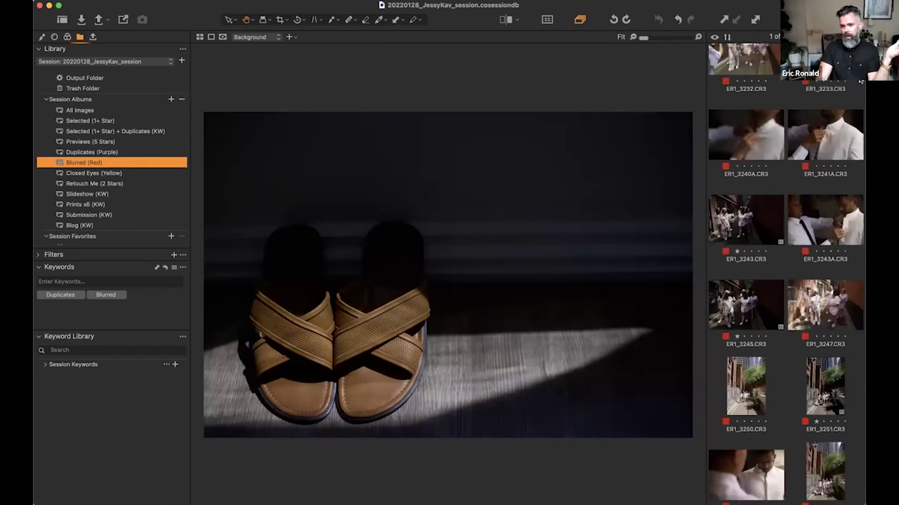
{"action": "scroll", "coordinate": [859, 87], "scroll_direction": "down", "scroll_amount": 10}
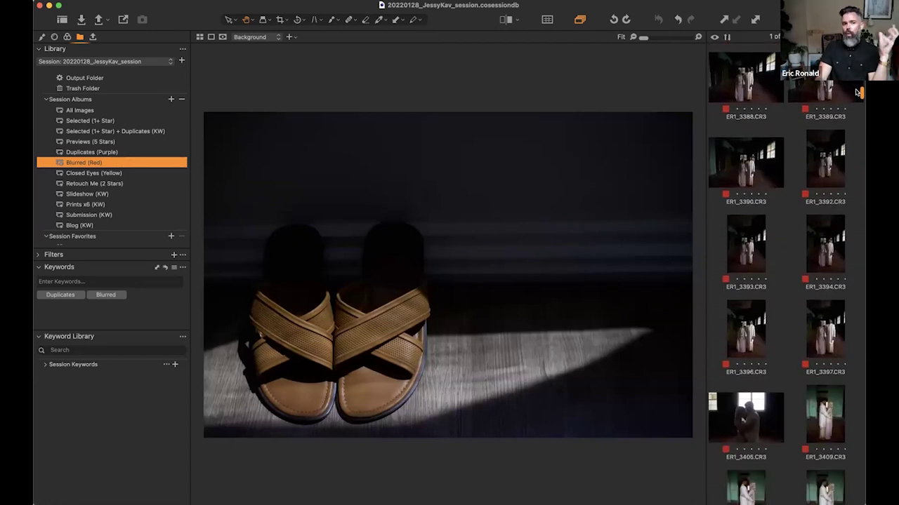
{"action": "scroll", "coordinate": [858, 92], "scroll_direction": "down", "scroll_amount": 5}
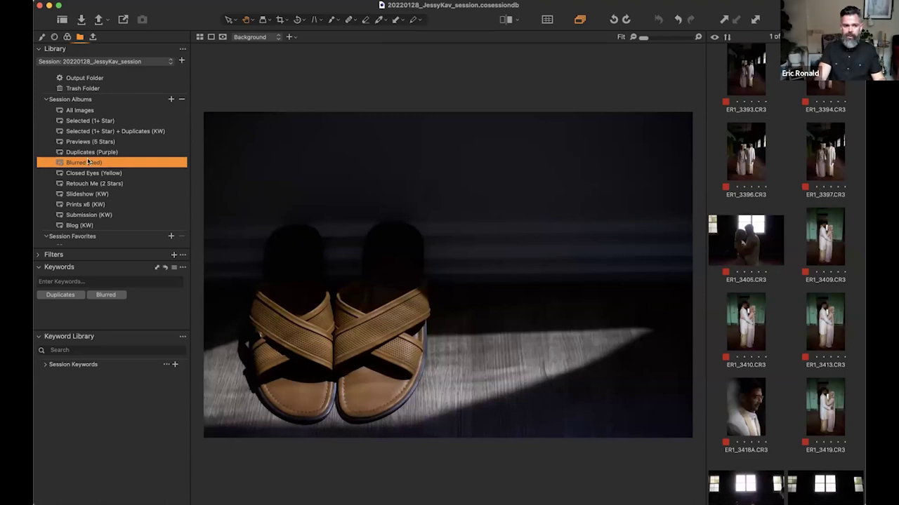
Step: Review the couple portrait ER1_3396 and the courtyard group shots, and delete group shot ER1_3539 from the Blurred (Red) album
{"action": "left_click", "coordinate": [758, 157]}
{"action": "scroll", "coordinate": [821, 211], "scroll_direction": "down", "scroll_amount": 10}
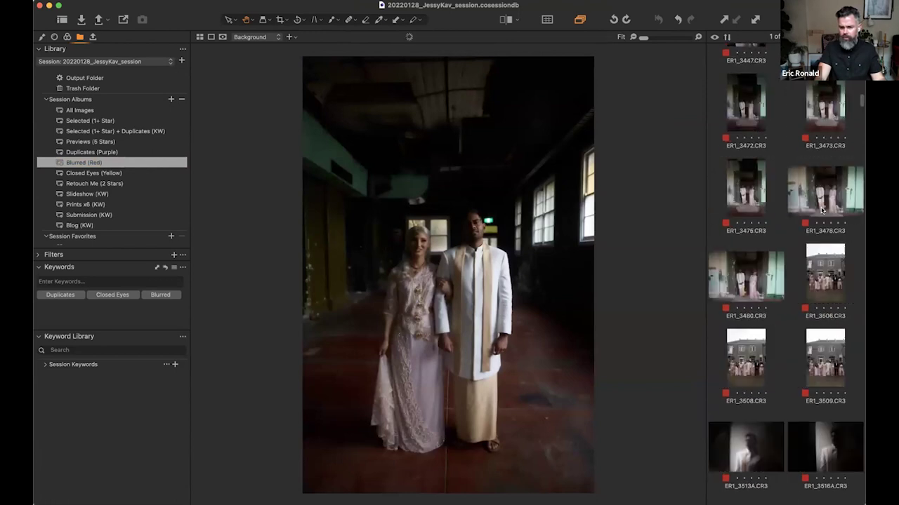
{"action": "scroll", "coordinate": [822, 211], "scroll_direction": "down", "scroll_amount": 6}
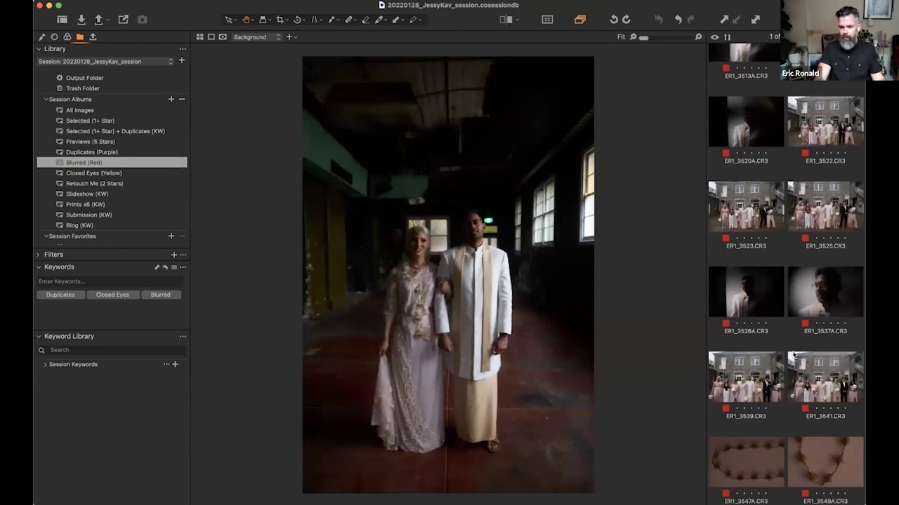
{"action": "left_click", "coordinate": [752, 206]}
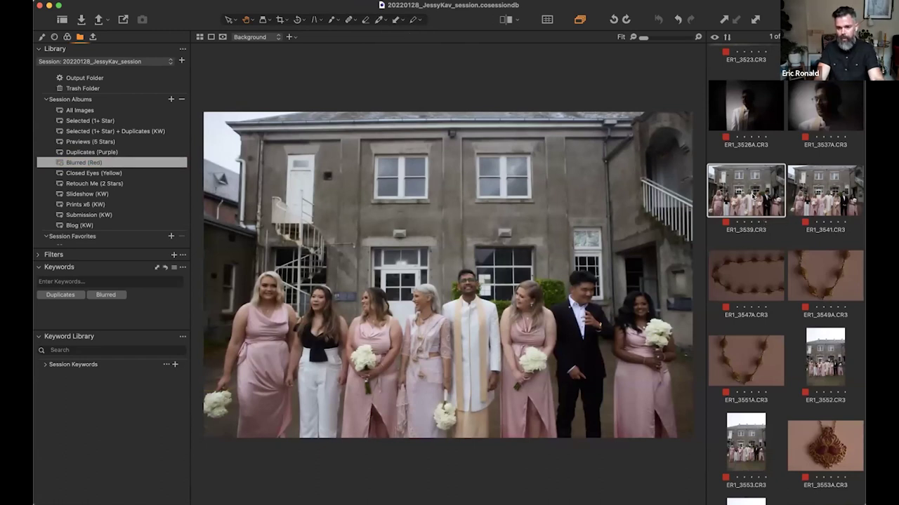
{"action": "key", "text": "Delete"}
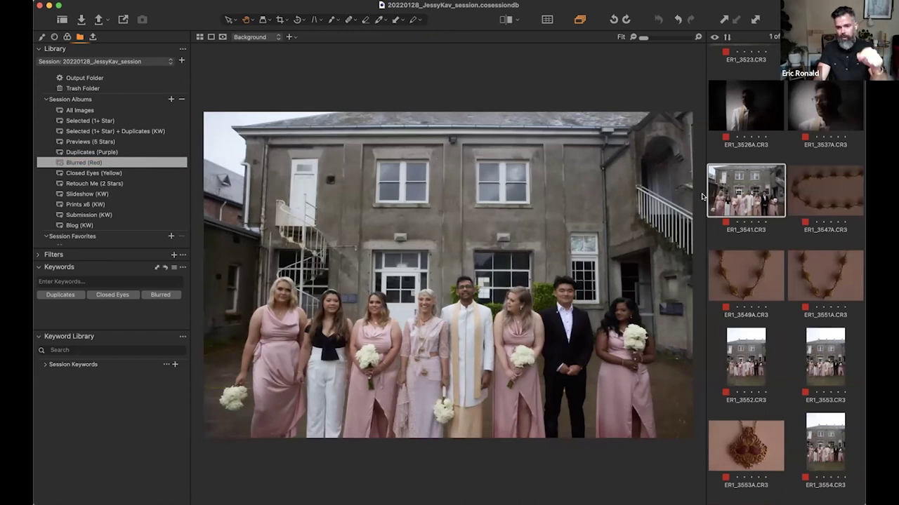
Step: Show the Selected (1+ Star) album, browse its photos, and look over the neighbouring session albums
{"action": "left_click", "coordinate": [98, 122]}
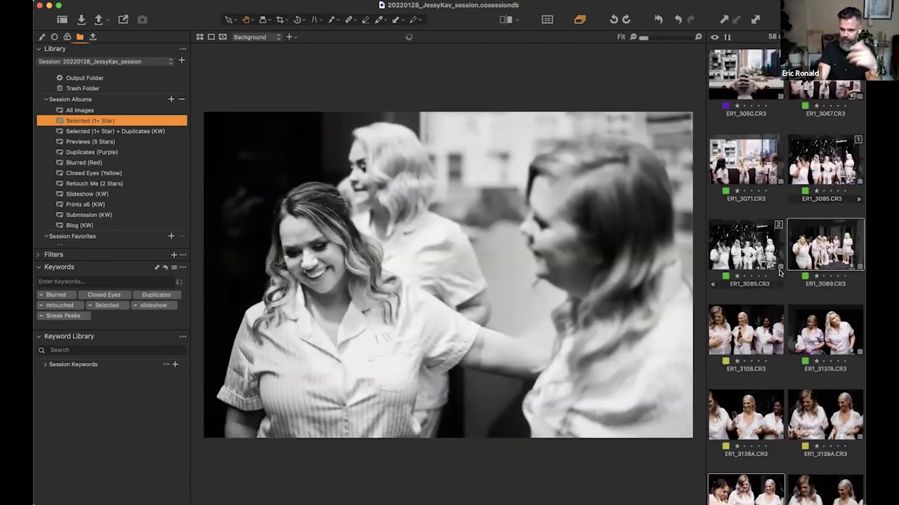
{"action": "scroll", "coordinate": [780, 272], "scroll_direction": "down", "scroll_amount": 5}
{"action": "scroll", "coordinate": [96, 177], "scroll_direction": "down", "scroll_amount": 1}
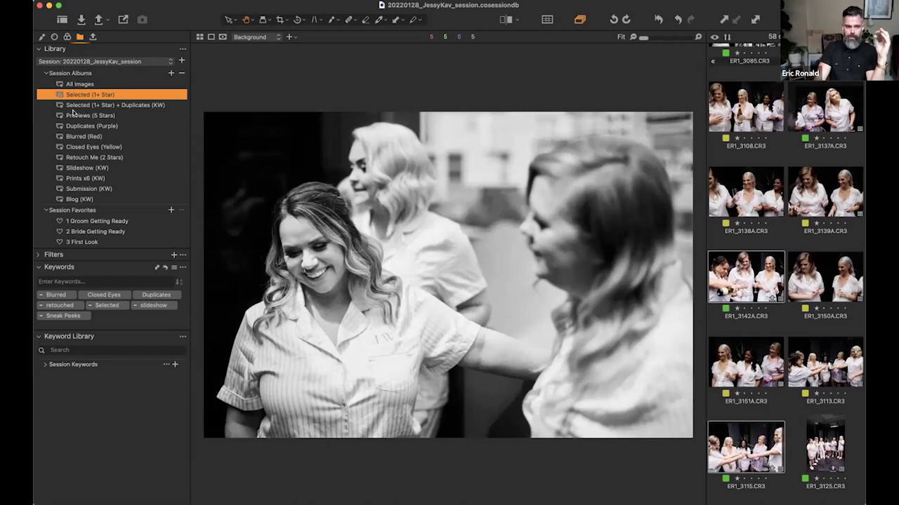
{"action": "scroll", "coordinate": [74, 116], "scroll_direction": "up", "scroll_amount": 3}
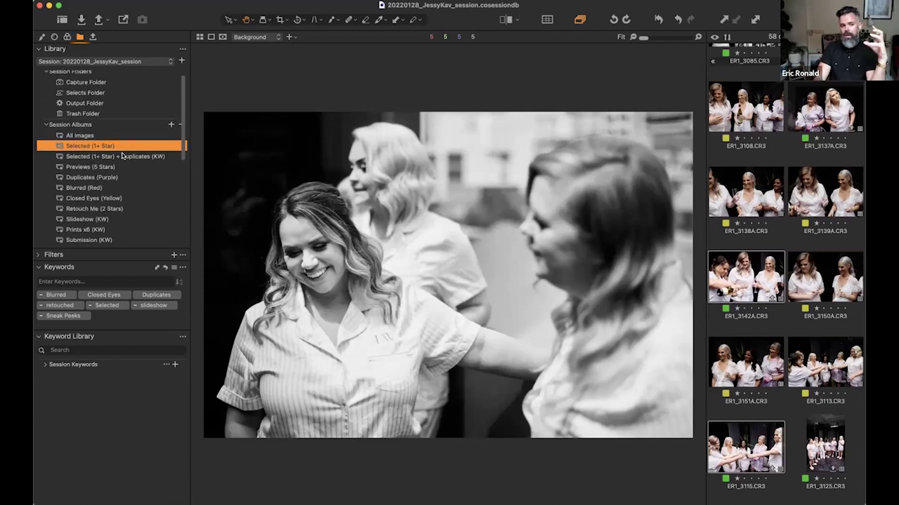
{"action": "scroll", "coordinate": [89, 181], "scroll_direction": "down", "scroll_amount": 2}
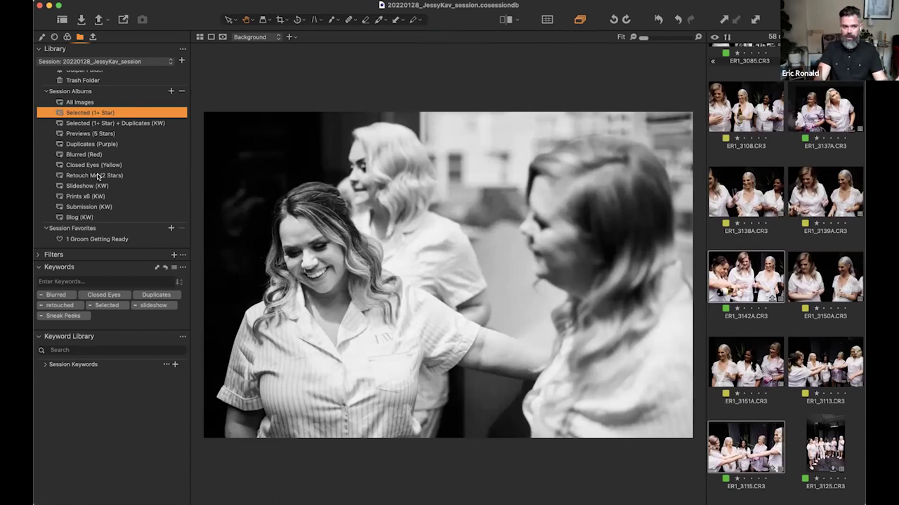
{"action": "scroll", "coordinate": [99, 176], "scroll_direction": "down", "scroll_amount": 1}
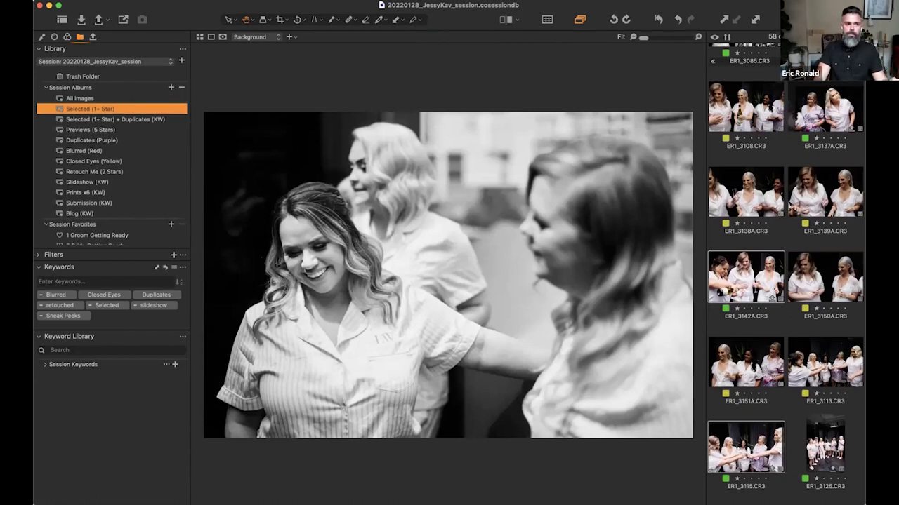
Step: View the template choices for a new session, including Wedding Template, and cancel without creating one
{"action": "mouse_move", "coordinate": [33, 112]}
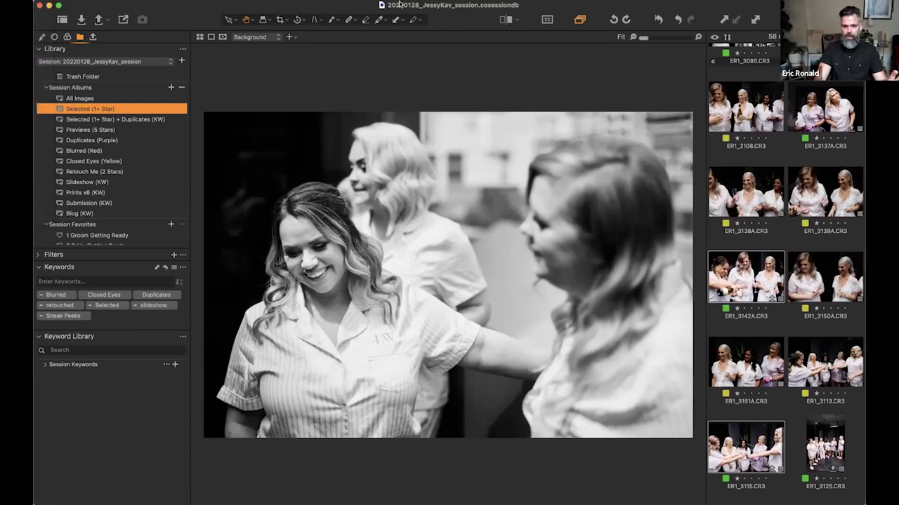
{"action": "key", "text": "super+n"}
{"action": "left_click_drag", "start_coordinate": [467, 1], "coordinate": [591, 81]}
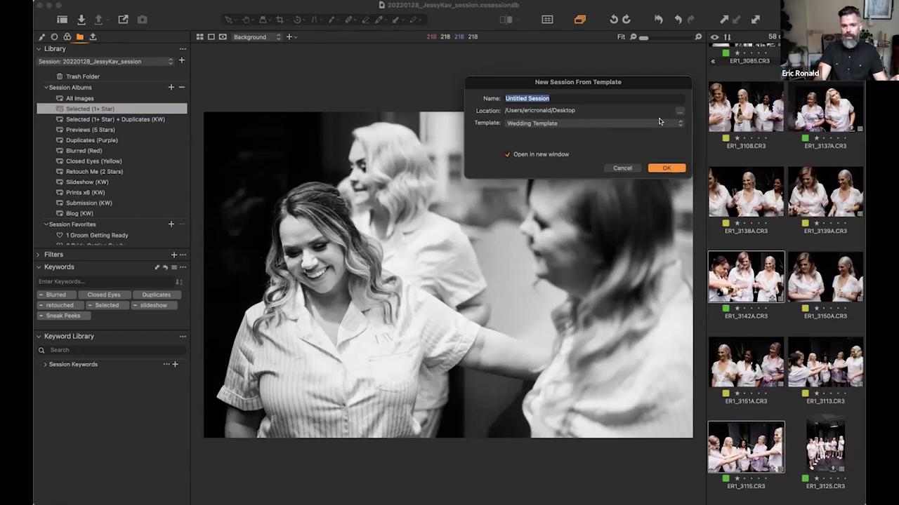
{"action": "left_click", "coordinate": [581, 129]}
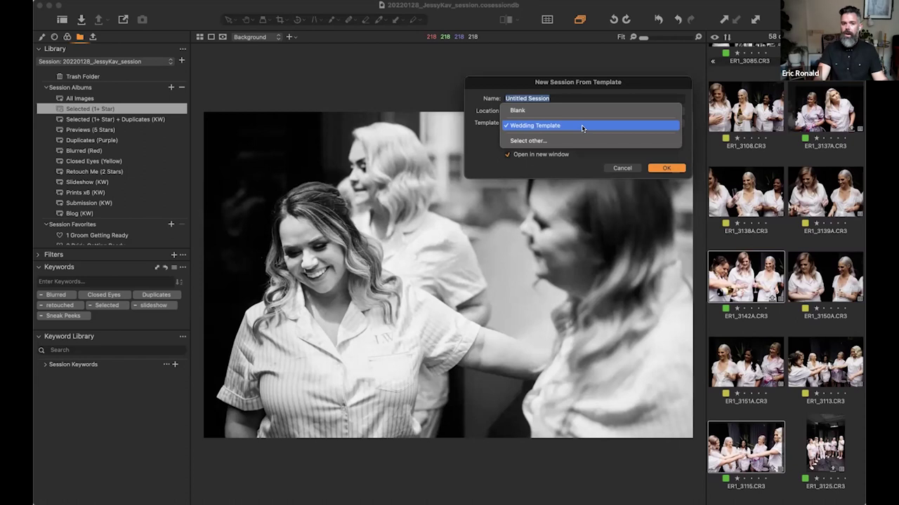
{"action": "left_click", "coordinate": [481, 150]}
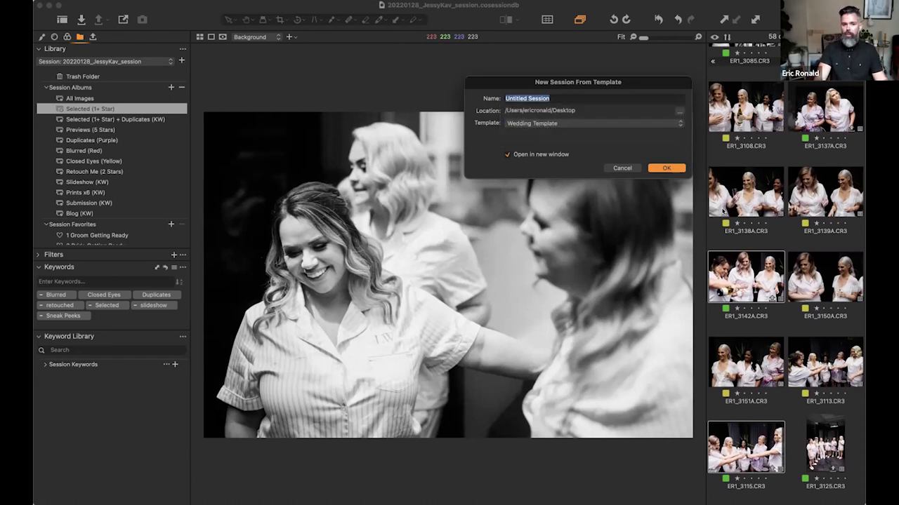
{"action": "left_click", "coordinate": [622, 168]}
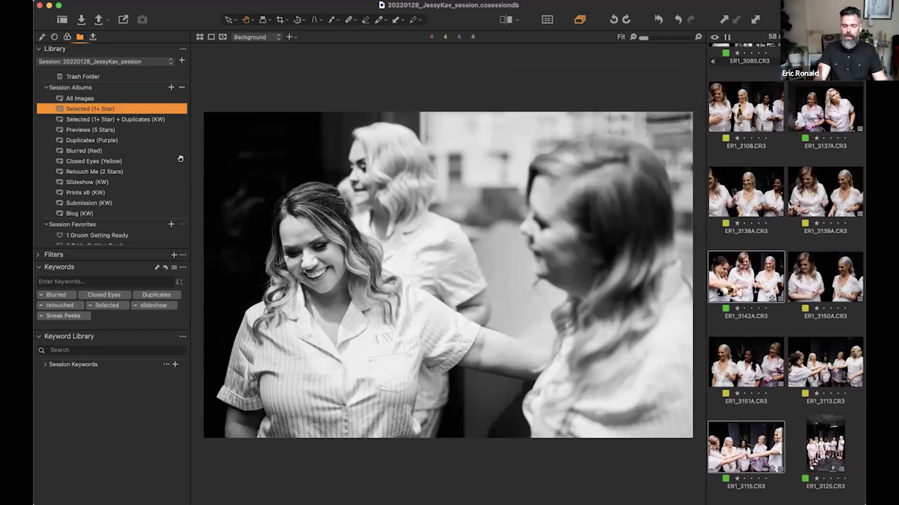
Step: Review the session favorites and the keyword filters, and return to the session albums
{"action": "scroll", "coordinate": [133, 177], "scroll_direction": "down", "scroll_amount": 3}
{"action": "scroll", "coordinate": [133, 178], "scroll_direction": "down", "scroll_amount": 3}
{"action": "left_click", "coordinate": [39, 254]}
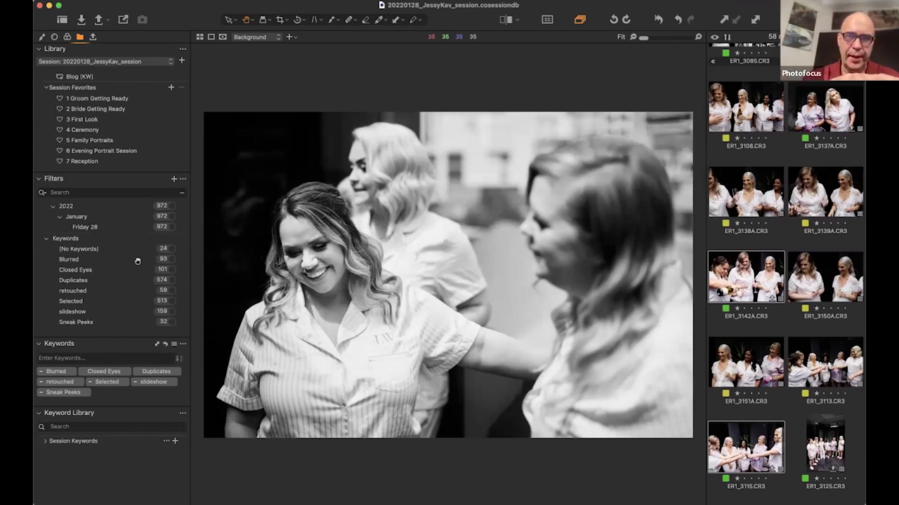
{"action": "scroll", "coordinate": [125, 134], "scroll_direction": "up", "scroll_amount": 5}
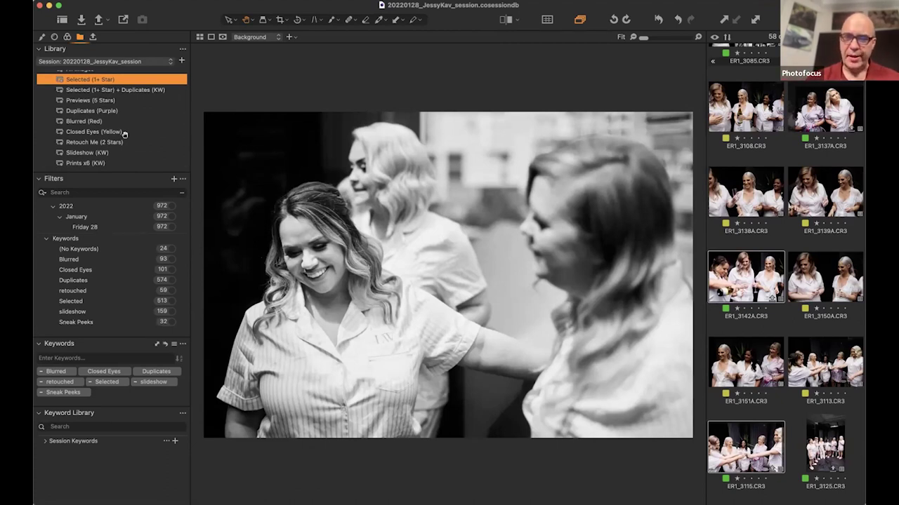
{"action": "scroll", "coordinate": [124, 134], "scroll_direction": "up", "scroll_amount": 2}
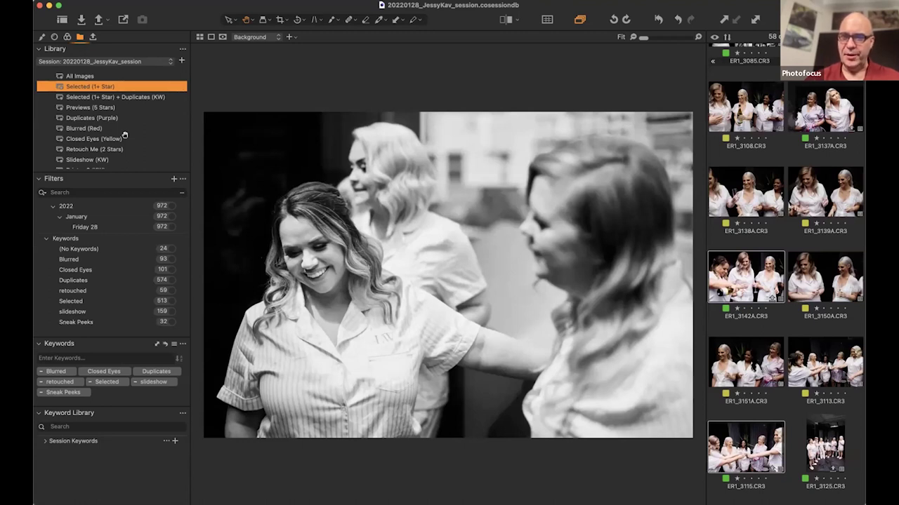
{"action": "scroll", "coordinate": [124, 134], "scroll_direction": "up", "scroll_amount": 1}
{"action": "scroll", "coordinate": [124, 135], "scroll_direction": "up", "scroll_amount": 2}
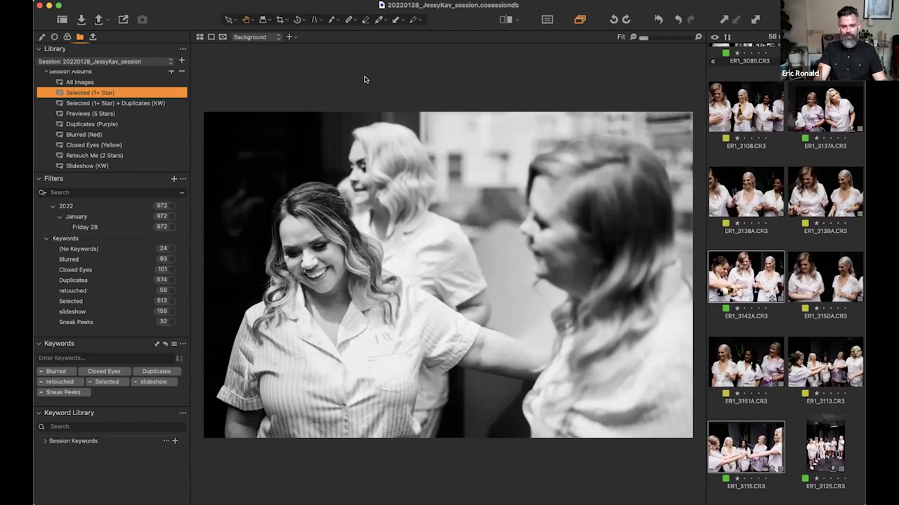
Step: Examine the export settings of the 4 SCREEN 2048px recipe, from location and naming to adjustments and metadata
{"action": "left_click", "coordinate": [92, 38]}
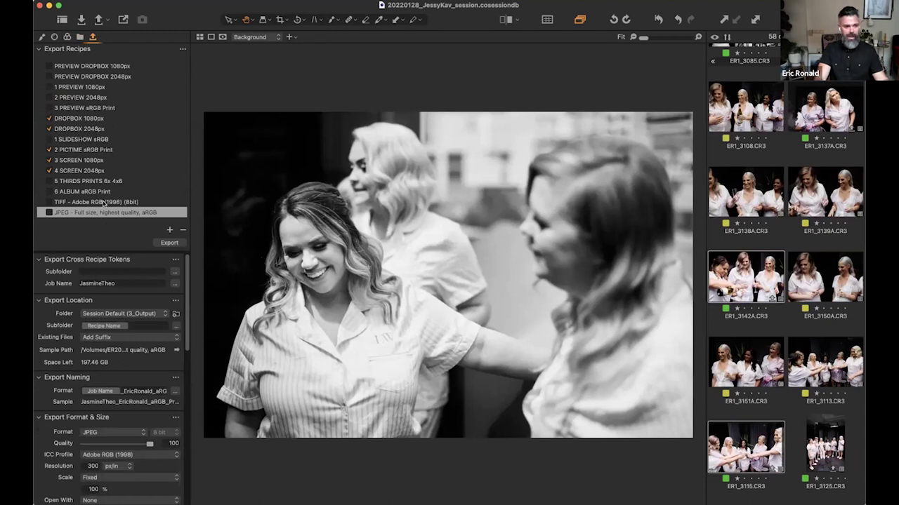
{"action": "left_click", "coordinate": [99, 171]}
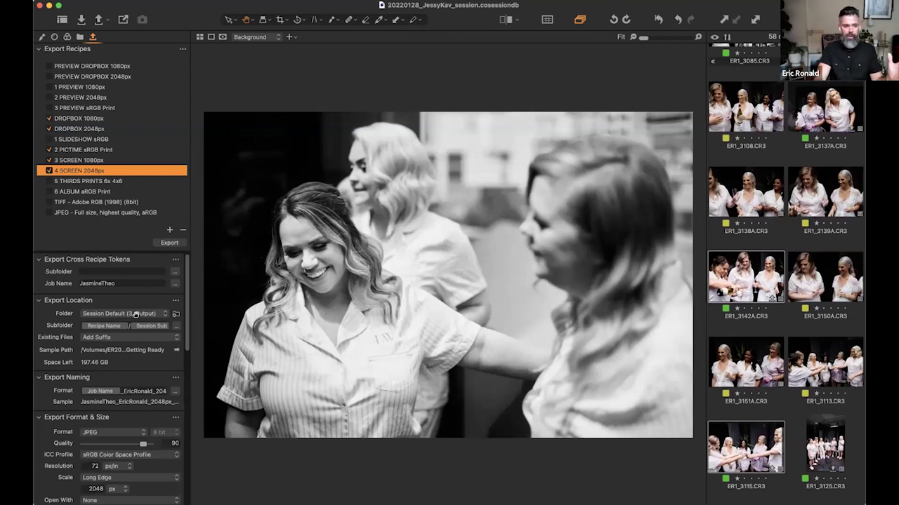
{"action": "scroll", "coordinate": [136, 314], "scroll_direction": "down", "scroll_amount": 1}
{"action": "scroll", "coordinate": [123, 302], "scroll_direction": "down", "scroll_amount": 10}
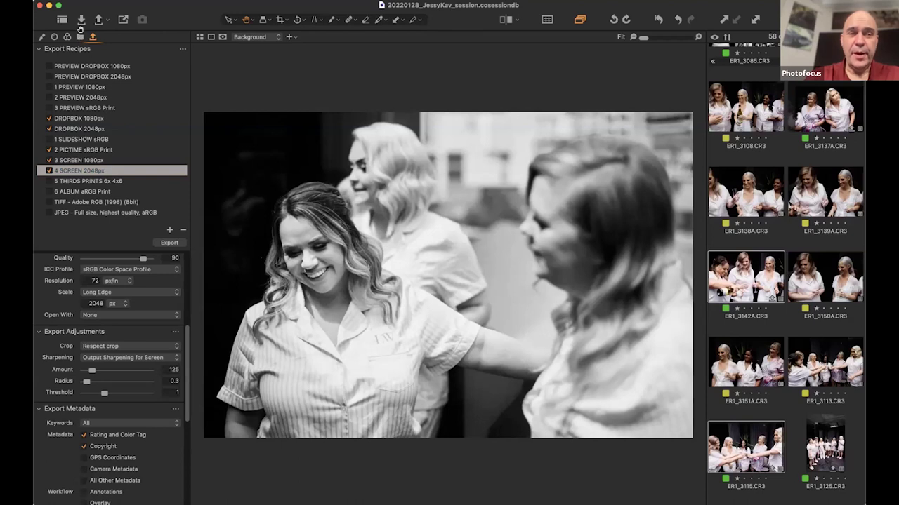
Step: Return to the session library and look over the session albums and the numbered session favorites
{"action": "left_click", "coordinate": [79, 36]}
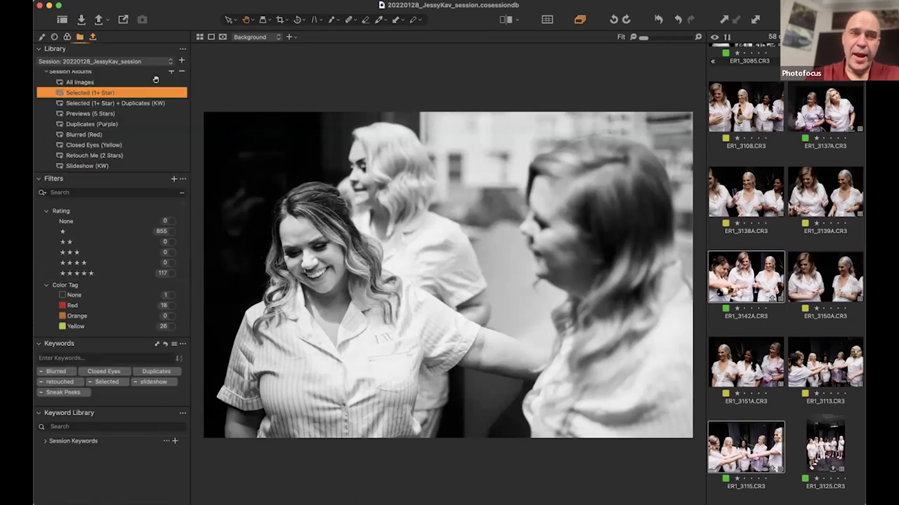
{"action": "scroll", "coordinate": [156, 79], "scroll_direction": "down", "scroll_amount": 1}
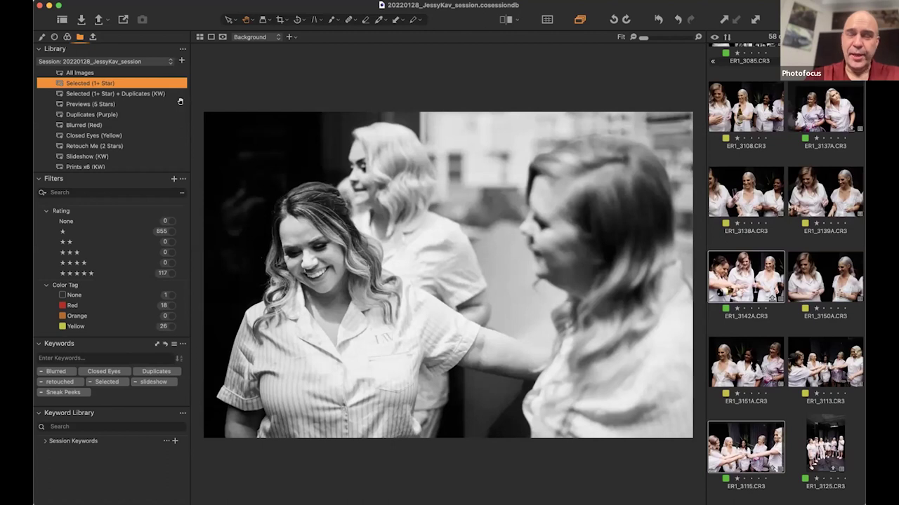
{"action": "scroll", "coordinate": [144, 121], "scroll_direction": "down", "scroll_amount": 4}
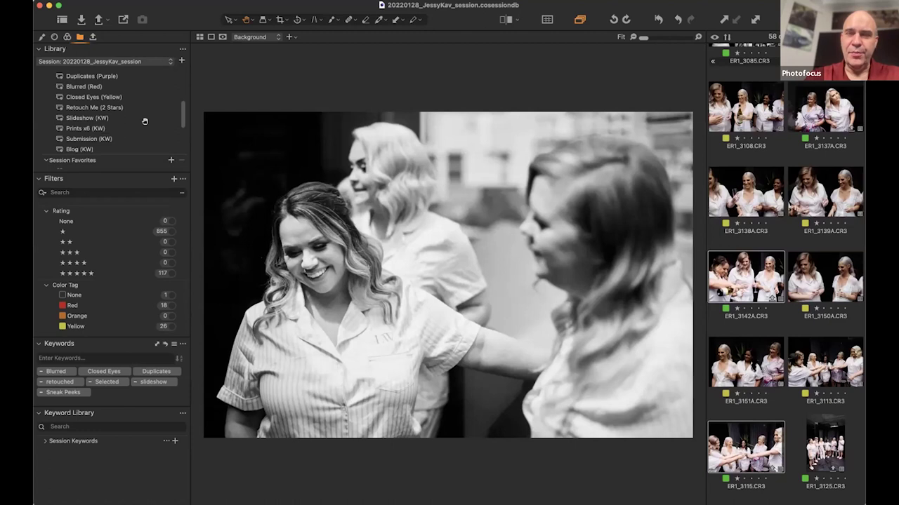
{"action": "scroll", "coordinate": [145, 122], "scroll_direction": "down", "scroll_amount": 5}
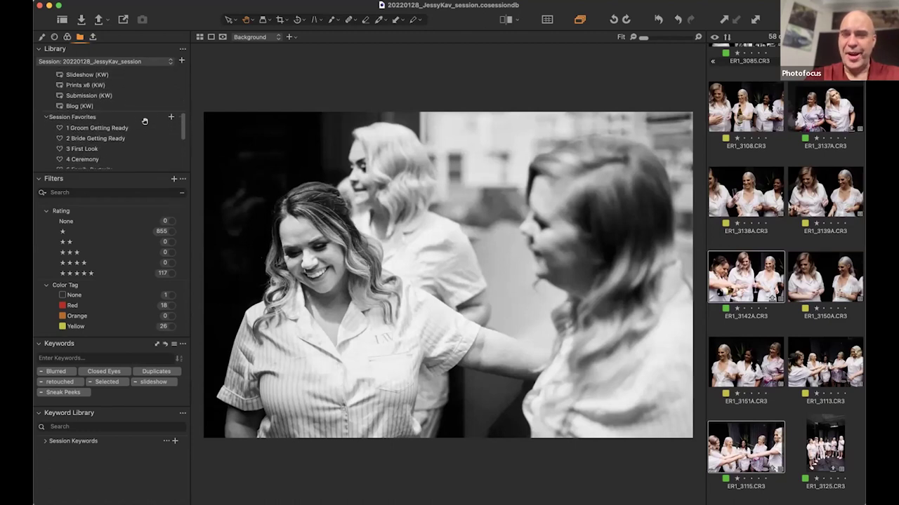
{"action": "scroll", "coordinate": [144, 122], "scroll_direction": "down", "scroll_amount": 2}
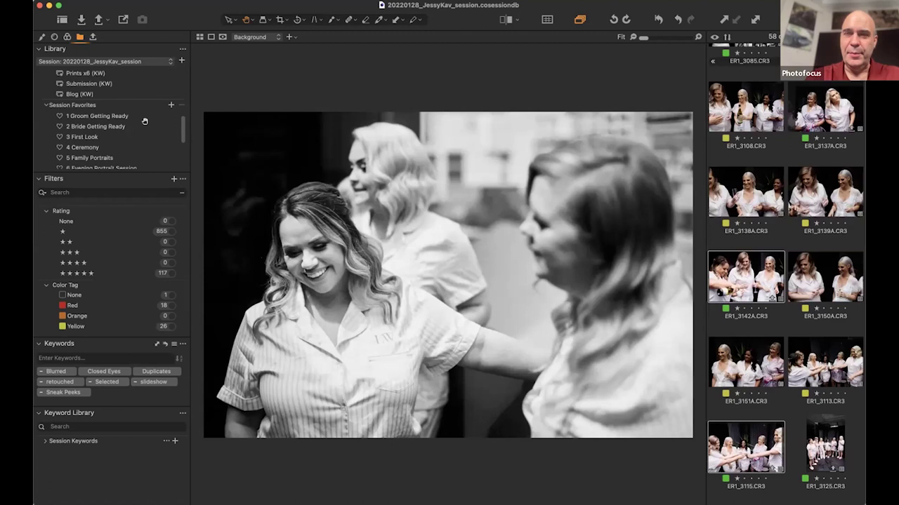
{"action": "scroll", "coordinate": [139, 118], "scroll_direction": "up", "scroll_amount": 3}
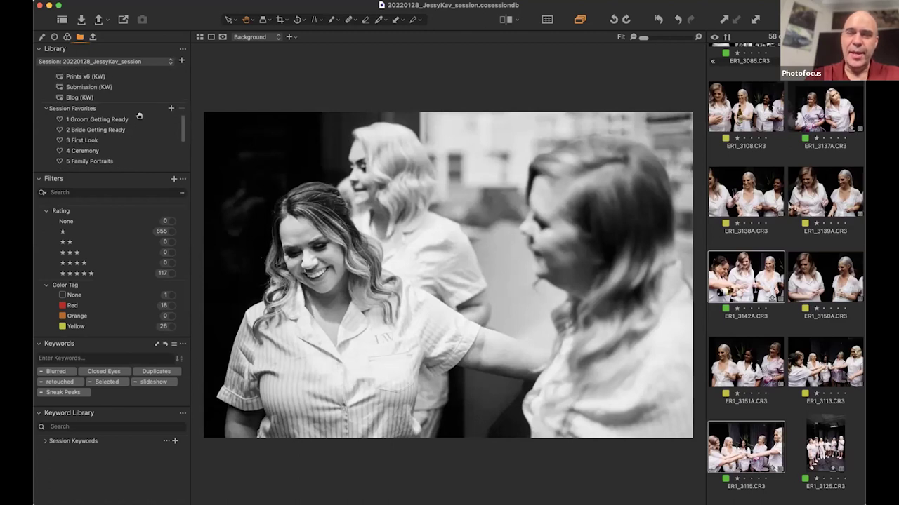
{"action": "scroll", "coordinate": [139, 116], "scroll_direction": "up", "scroll_amount": 5}
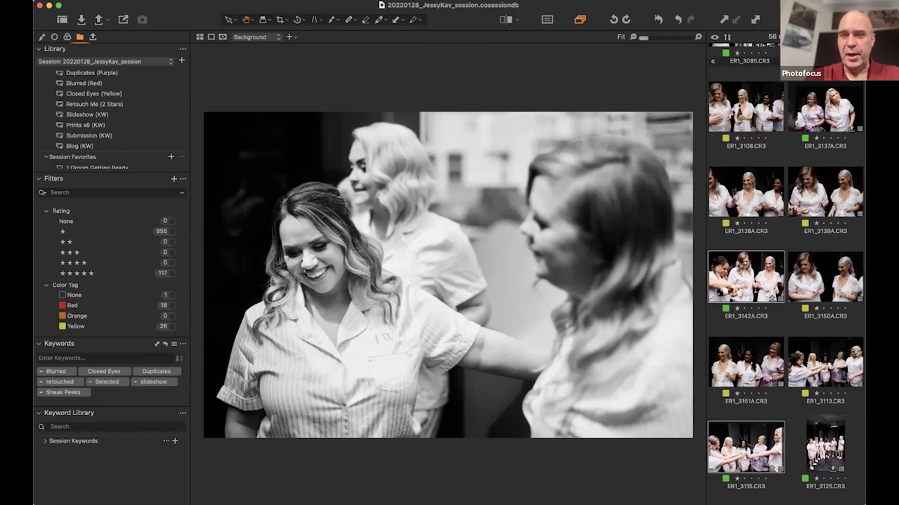
Step: Display ER1_3138A.CR3 and browse ahead through the Selected (1+ Star) photos to the dark couple portraits
{"action": "left_click", "coordinate": [746, 175]}
{"action": "scroll", "coordinate": [829, 82], "scroll_direction": "down", "scroll_amount": 3}
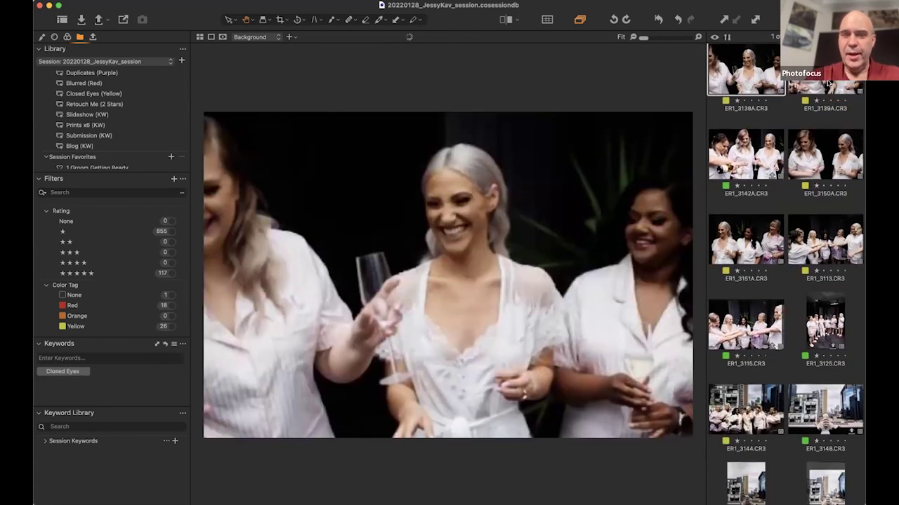
{"action": "left_click_drag", "start_coordinate": [862, 92], "coordinate": [861, 151]}
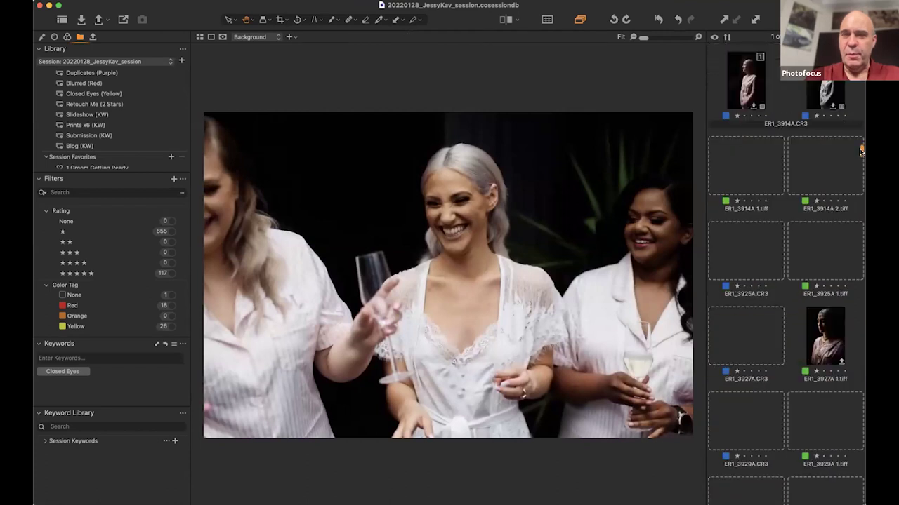
{"action": "scroll", "coordinate": [95, 108], "scroll_direction": "up", "scroll_amount": 3}
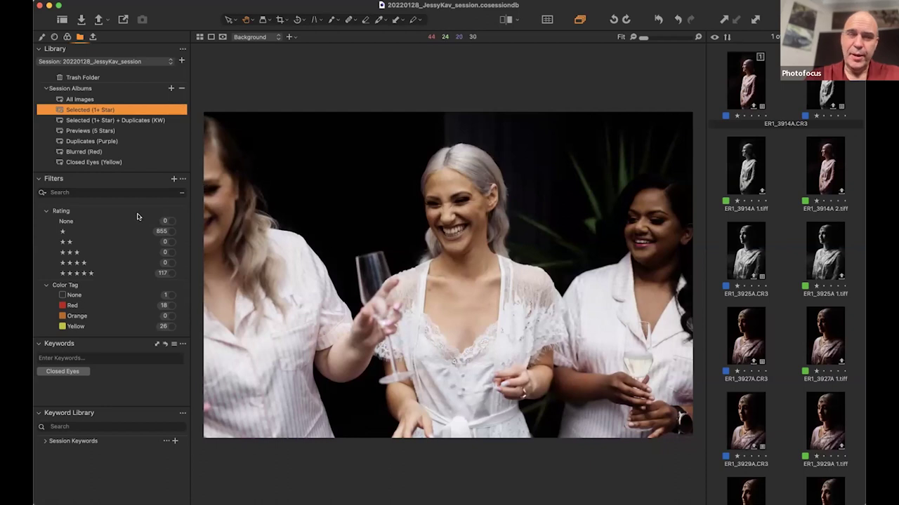
{"action": "scroll", "coordinate": [709, 169], "scroll_direction": "down", "scroll_amount": 3}
{"action": "scroll", "coordinate": [709, 169], "scroll_direction": "down", "scroll_amount": 10}
{"action": "left_click_drag", "start_coordinate": [861, 159], "coordinate": [861, 190]}
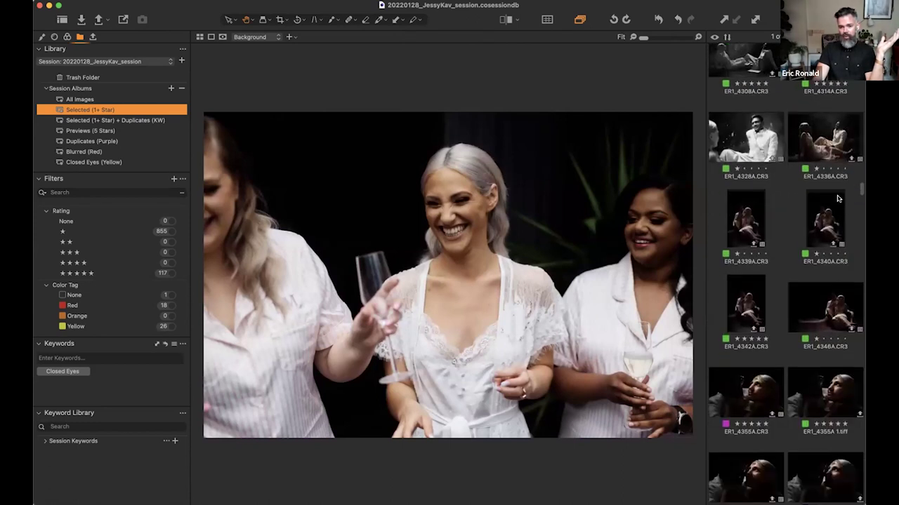
Step: Display ER1_4342A.CR3, compare it with its unedited Before version, and return to the edited view
{"action": "left_click", "coordinate": [745, 288]}
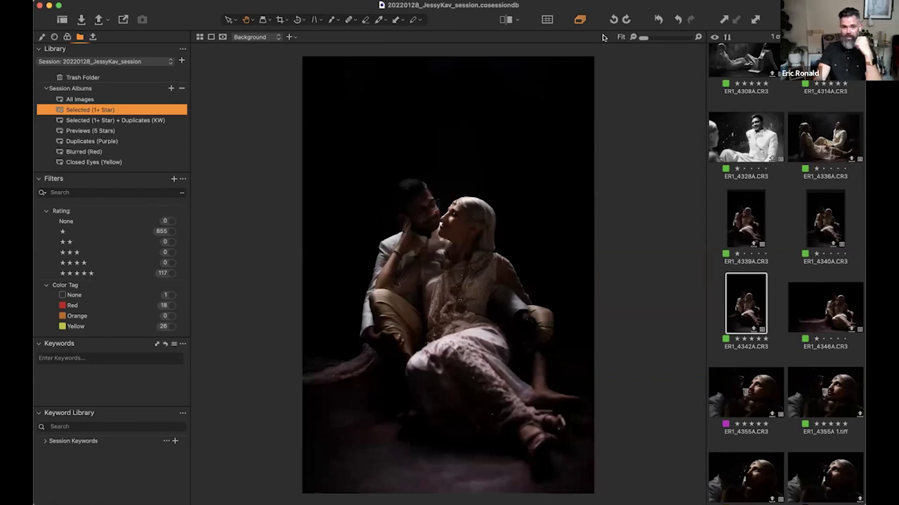
{"action": "left_click", "coordinate": [508, 20]}
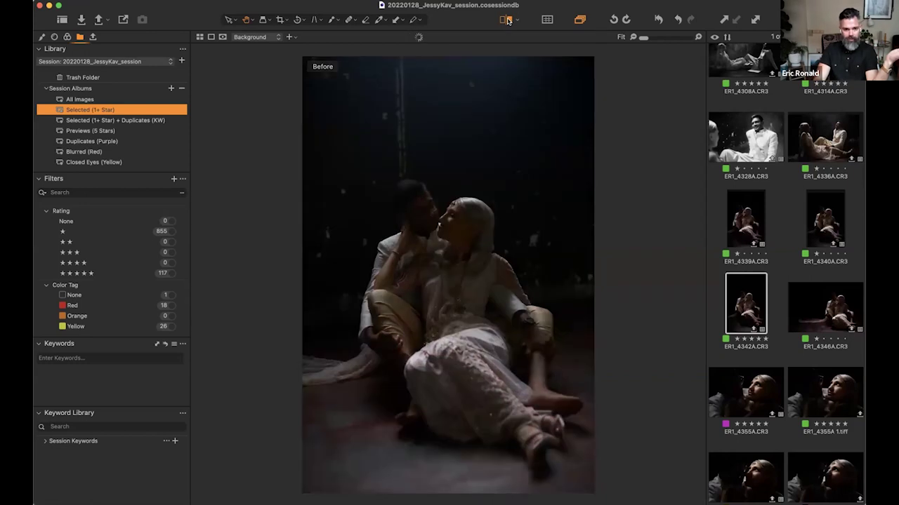
{"action": "left_click", "coordinate": [509, 20]}
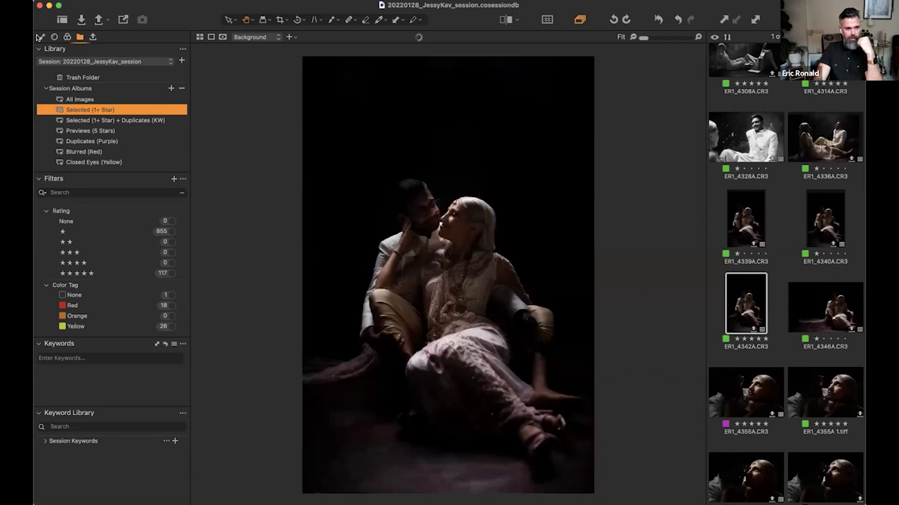
Step: Show the editing tools for ER1_4342A.CR3 and examine its list of adjustment layers
{"action": "left_click", "coordinate": [54, 39]}
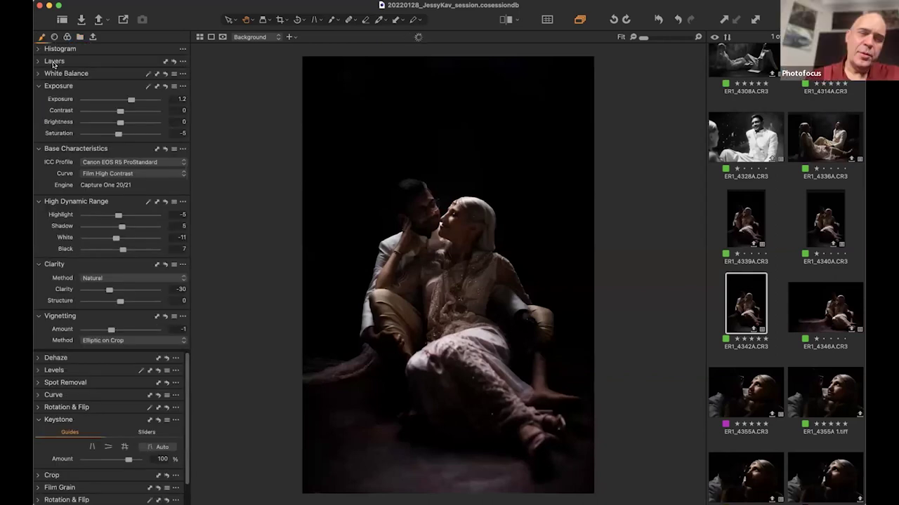
{"action": "scroll", "coordinate": [97, 110], "scroll_direction": "down", "scroll_amount": 3}
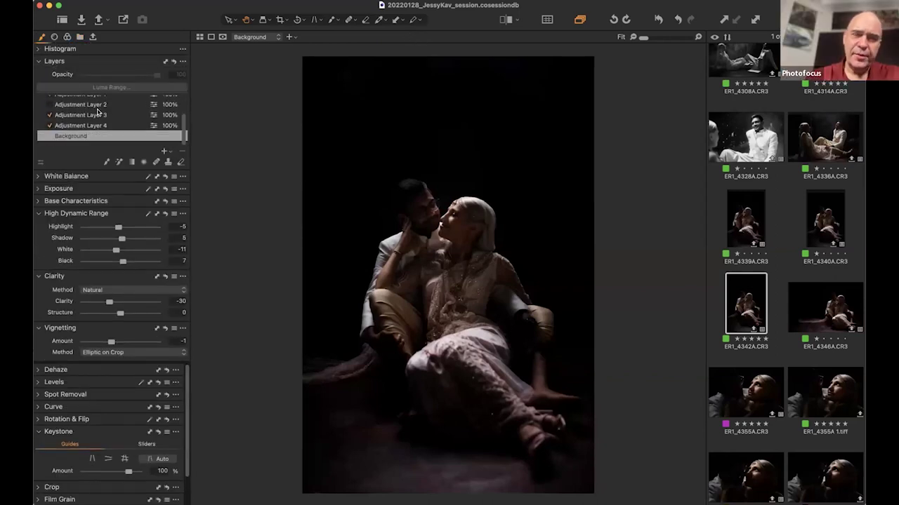
{"action": "scroll", "coordinate": [97, 112], "scroll_direction": "up", "scroll_amount": 3}
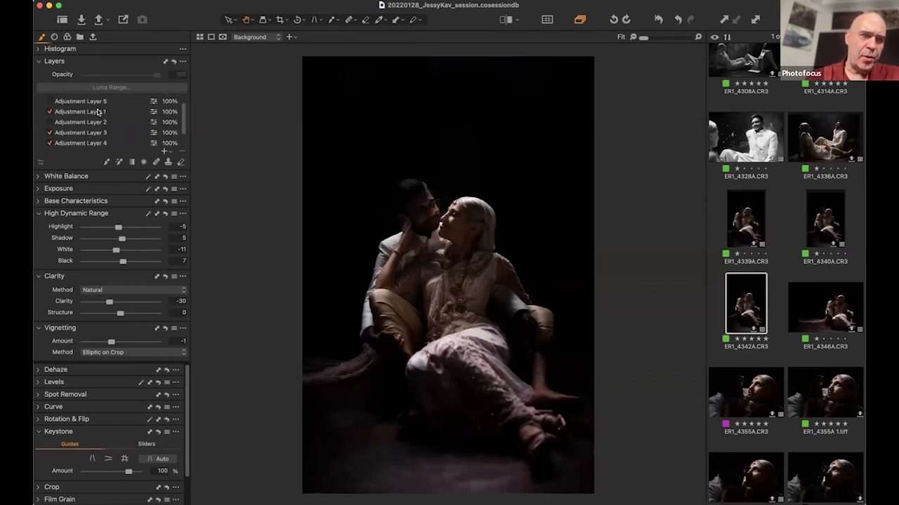
{"action": "scroll", "coordinate": [114, 132], "scroll_direction": "down", "scroll_amount": 3}
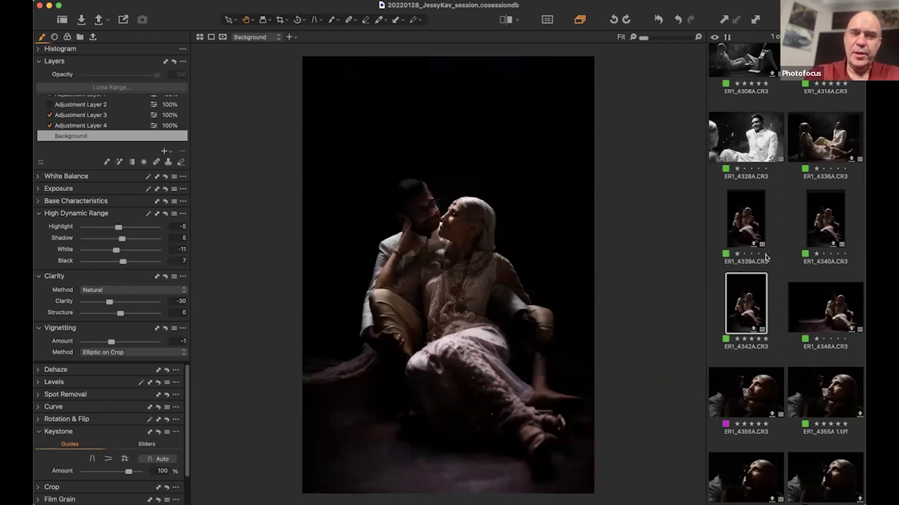
Step: Browse the dark couple portraits, viewing ER1_4314A, ER1_4336A, ER1_4340A and ER1_4339A before returning to ER1_4342A
{"action": "scroll", "coordinate": [766, 257], "scroll_direction": "down", "scroll_amount": 1}
{"action": "scroll", "coordinate": [765, 257], "scroll_direction": "up", "scroll_amount": 3}
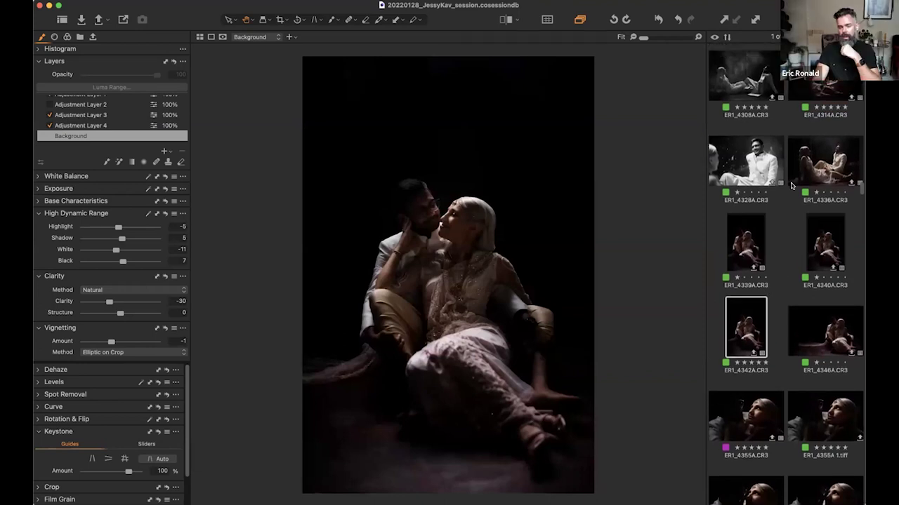
{"action": "scroll", "coordinate": [783, 160], "scroll_direction": "up", "scroll_amount": 2}
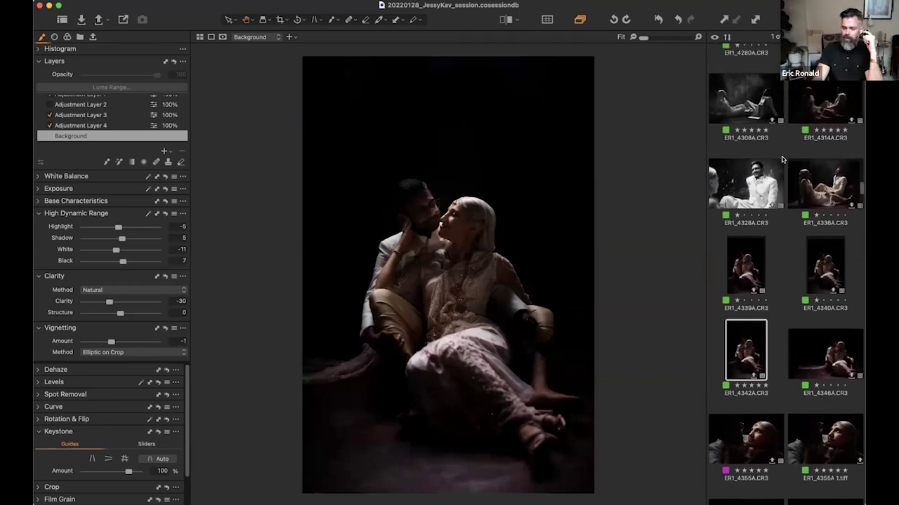
{"action": "left_click", "coordinate": [821, 107]}
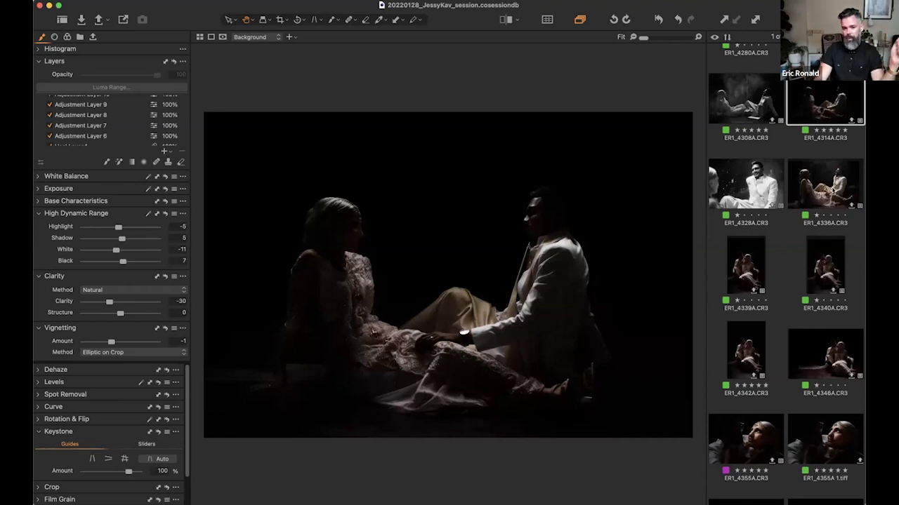
{"action": "left_click", "coordinate": [826, 187]}
{"action": "left_click", "coordinate": [824, 262]}
{"action": "left_click", "coordinate": [754, 265]}
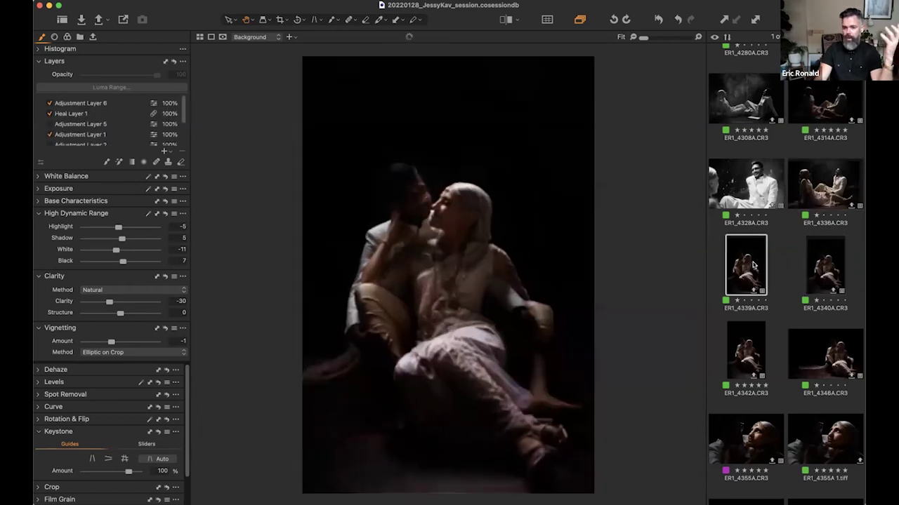
{"action": "scroll", "coordinate": [770, 334], "scroll_direction": "down", "scroll_amount": 1}
{"action": "left_click", "coordinate": [760, 336]}
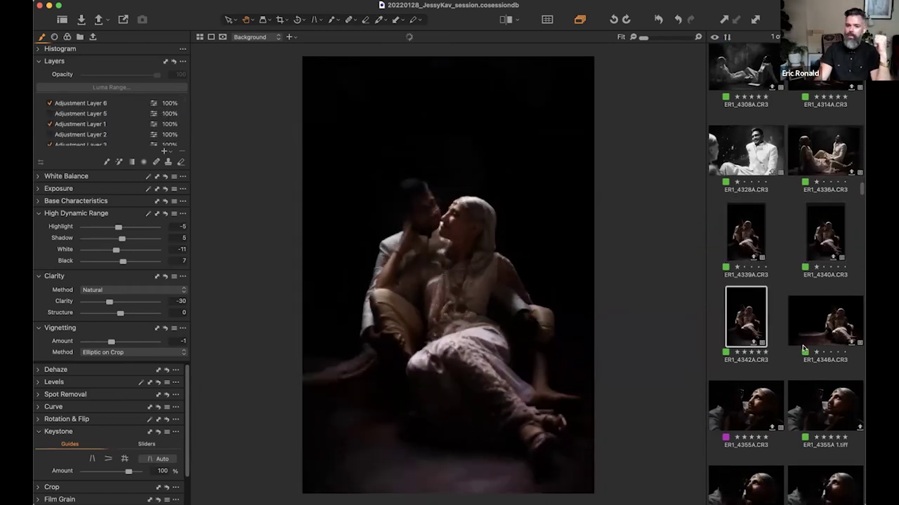
Step: Compare ER1_4314A.CR3 with its unedited Before version, and select Adjustment Layer 1 in its layer list
{"action": "scroll", "coordinate": [804, 349], "scroll_direction": "up", "scroll_amount": 3}
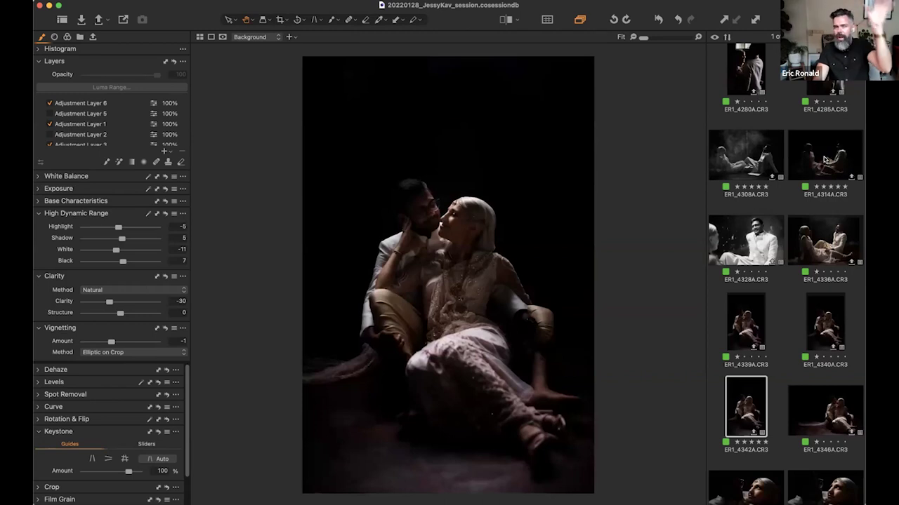
{"action": "left_click", "coordinate": [825, 160]}
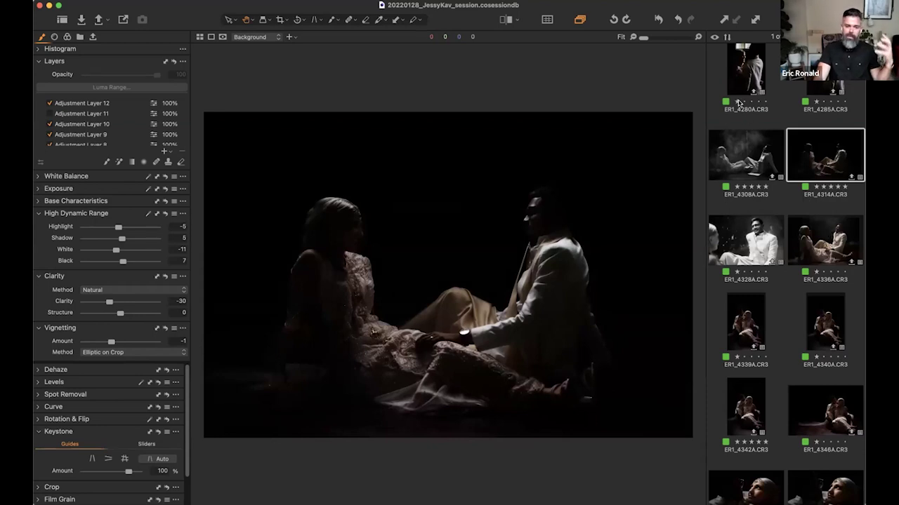
{"action": "left_click", "coordinate": [508, 20]}
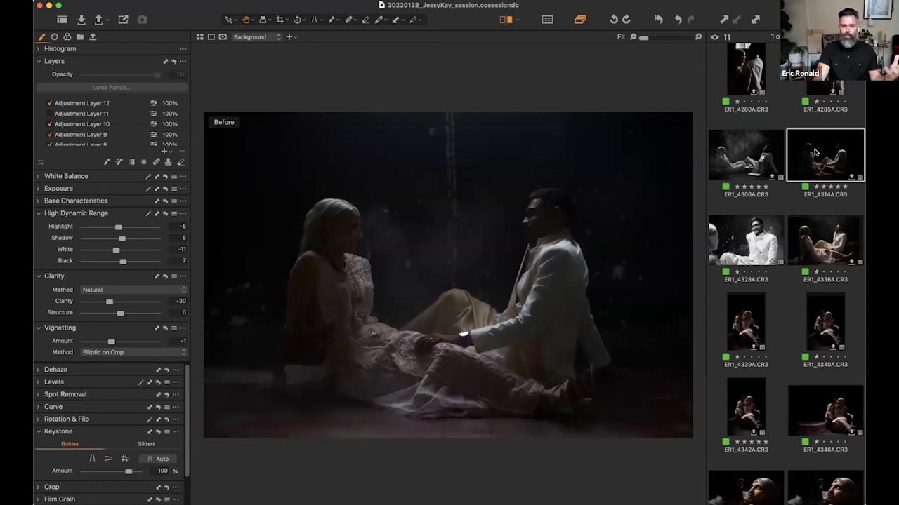
{"action": "left_click", "coordinate": [509, 20]}
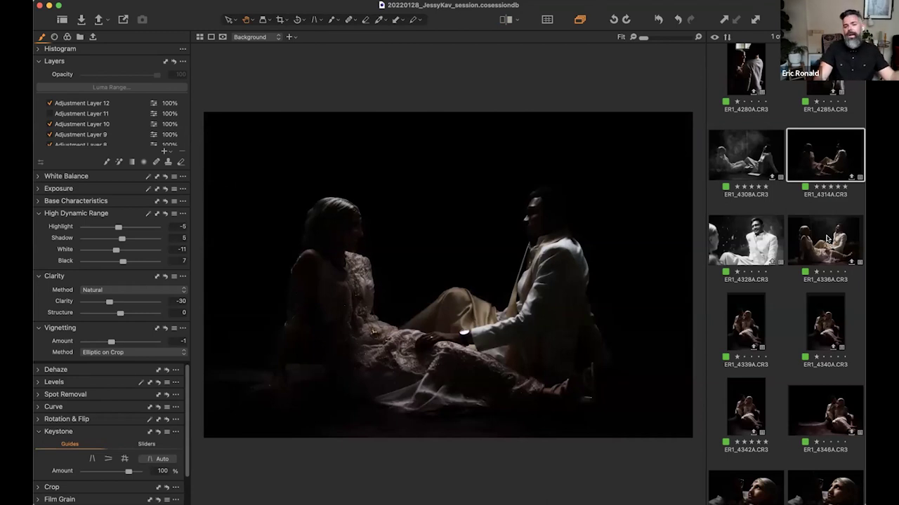
{"action": "scroll", "coordinate": [91, 126], "scroll_direction": "down", "scroll_amount": 5}
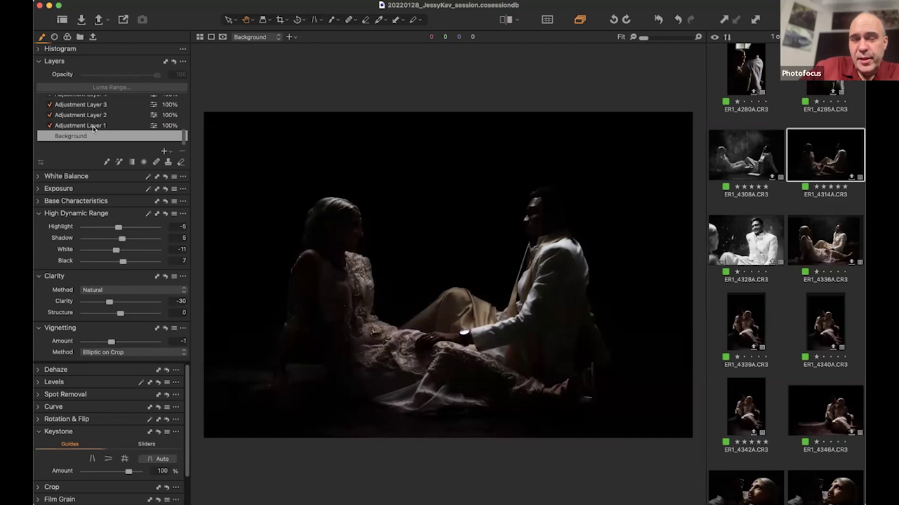
{"action": "left_click", "coordinate": [93, 126]}
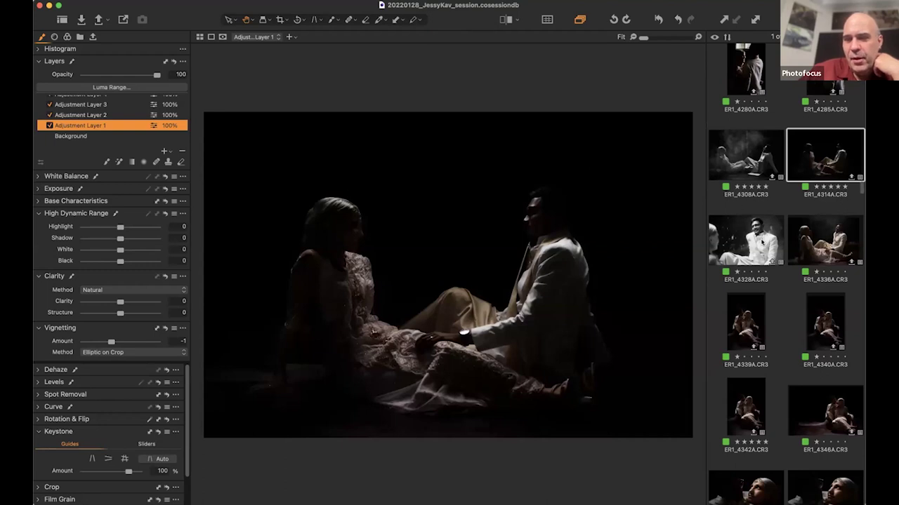
Step: Look through the thumbnails of the following dark portraits, including the RAW and TIFF pairs from ER1_4355A to ER1_4360A
{"action": "scroll", "coordinate": [755, 232], "scroll_direction": "down", "scroll_amount": 1}
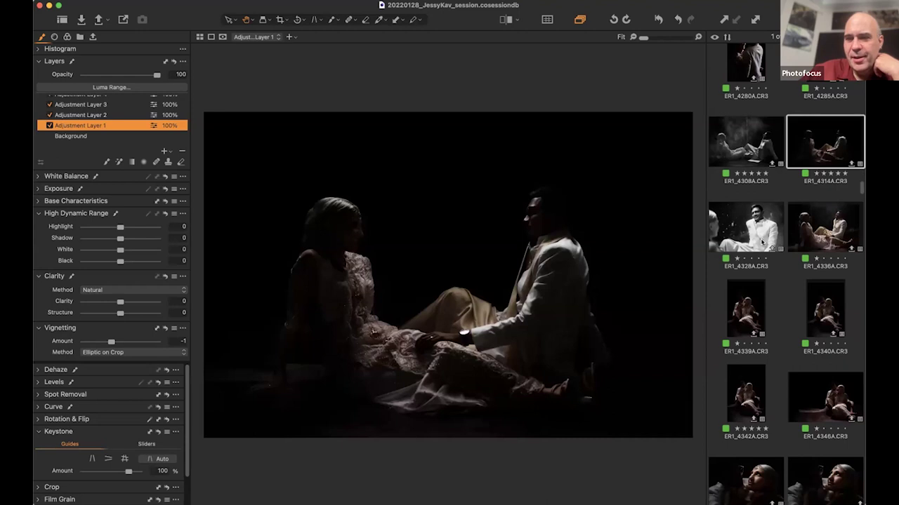
{"action": "scroll", "coordinate": [762, 242], "scroll_direction": "down", "scroll_amount": 2}
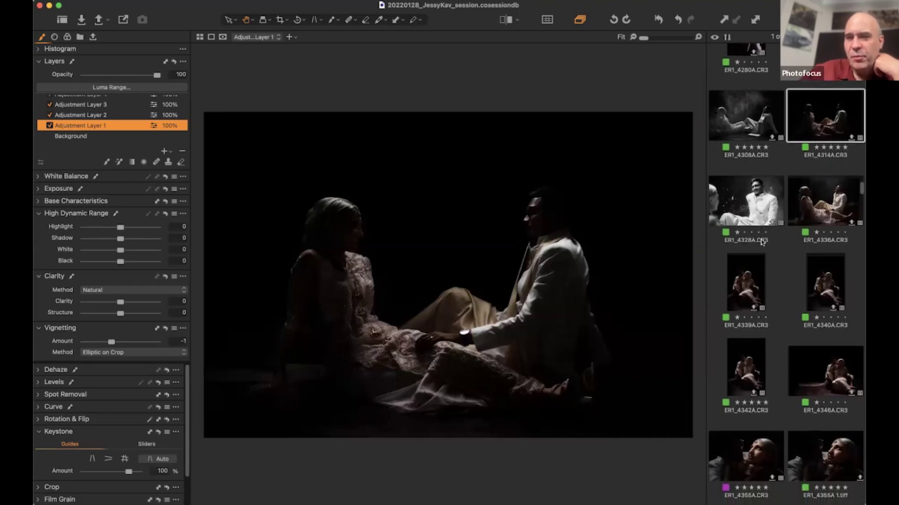
{"action": "scroll", "coordinate": [762, 242], "scroll_direction": "down", "scroll_amount": 5}
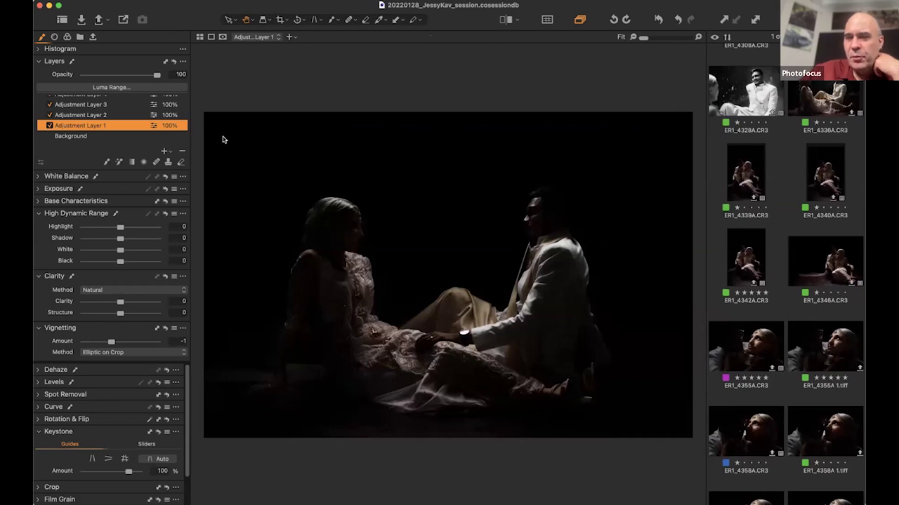
{"action": "scroll", "coordinate": [731, 284], "scroll_direction": "up", "scroll_amount": 2}
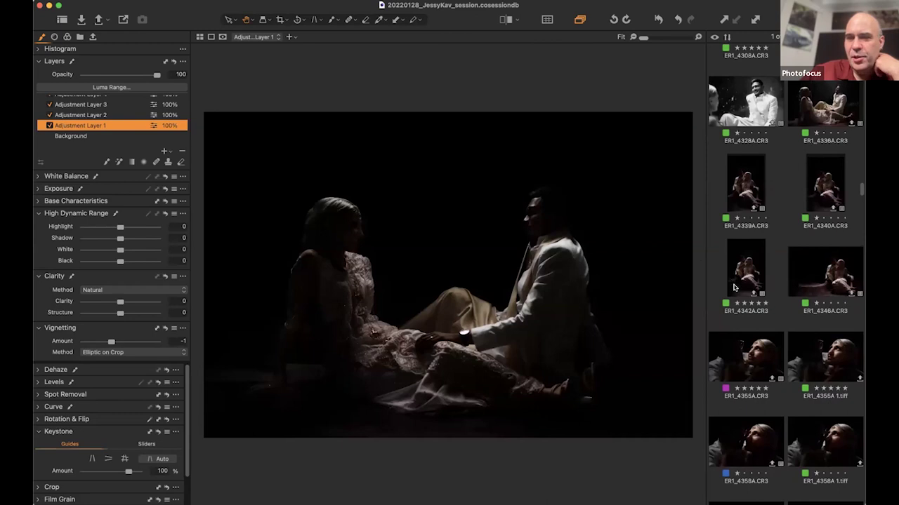
{"action": "scroll", "coordinate": [734, 286], "scroll_direction": "up", "scroll_amount": 1}
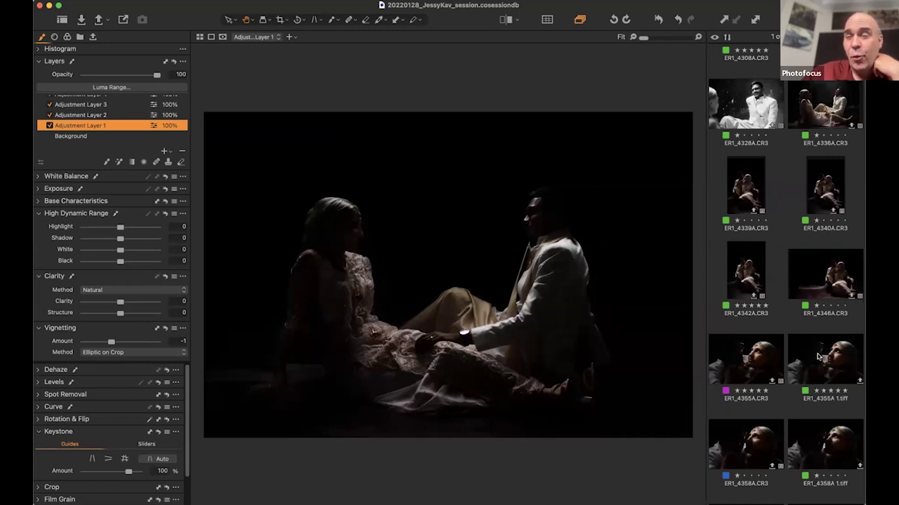
{"action": "scroll", "coordinate": [818, 358], "scroll_direction": "down", "scroll_amount": 5}
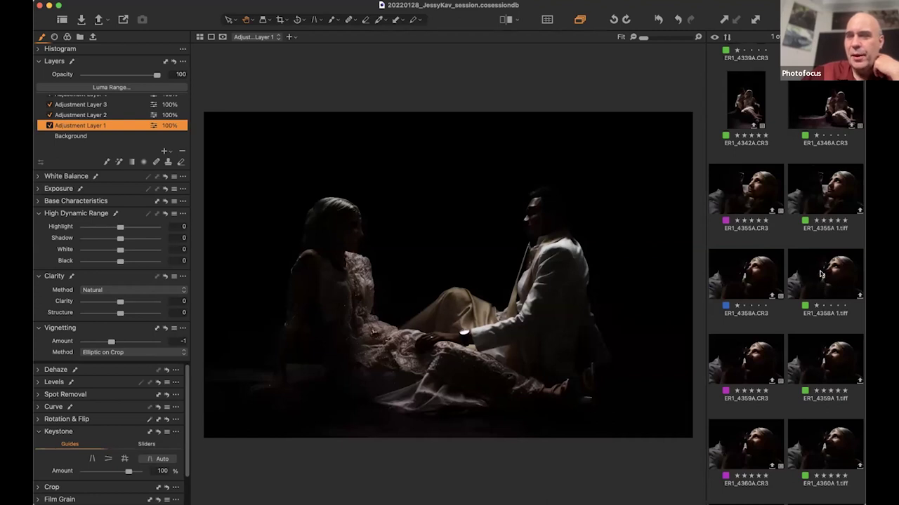
Step: Browse the following dark close-up portraits and view the edited TIFF ER1_4360A 1.tiff
{"action": "scroll", "coordinate": [820, 274], "scroll_direction": "down", "scroll_amount": 5}
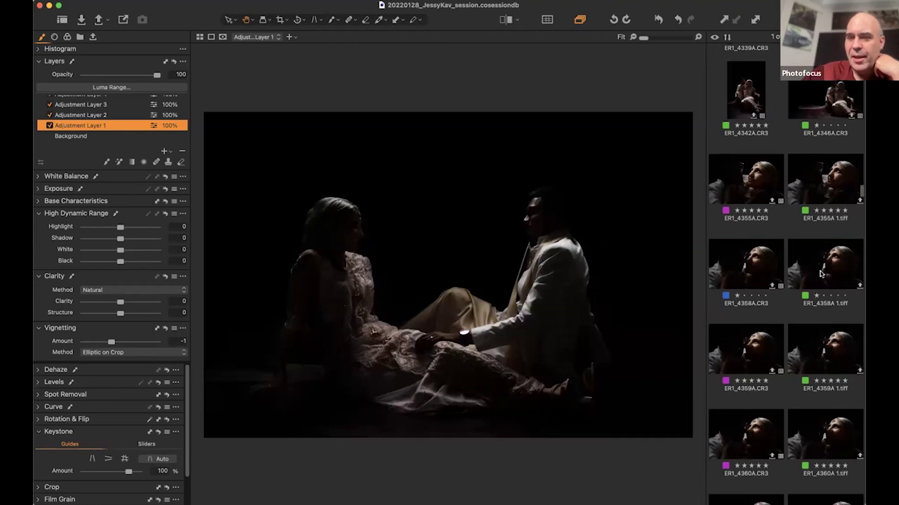
{"action": "scroll", "coordinate": [820, 274], "scroll_direction": "down", "scroll_amount": 1}
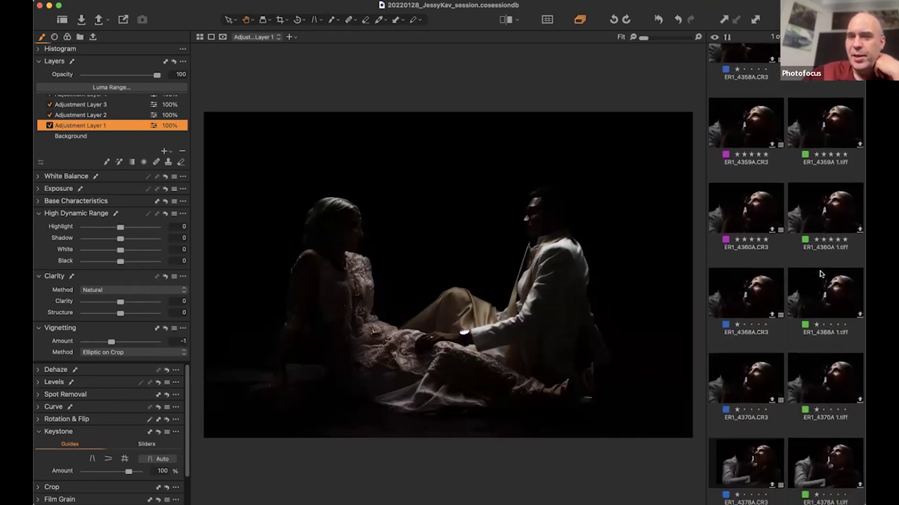
{"action": "scroll", "coordinate": [820, 274], "scroll_direction": "down", "scroll_amount": 1}
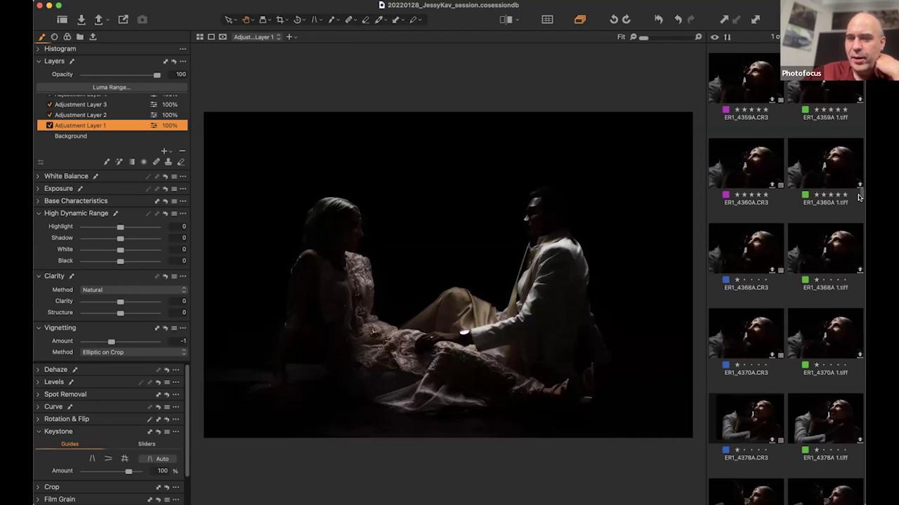
{"action": "scroll", "coordinate": [858, 197], "scroll_direction": "down", "scroll_amount": 1}
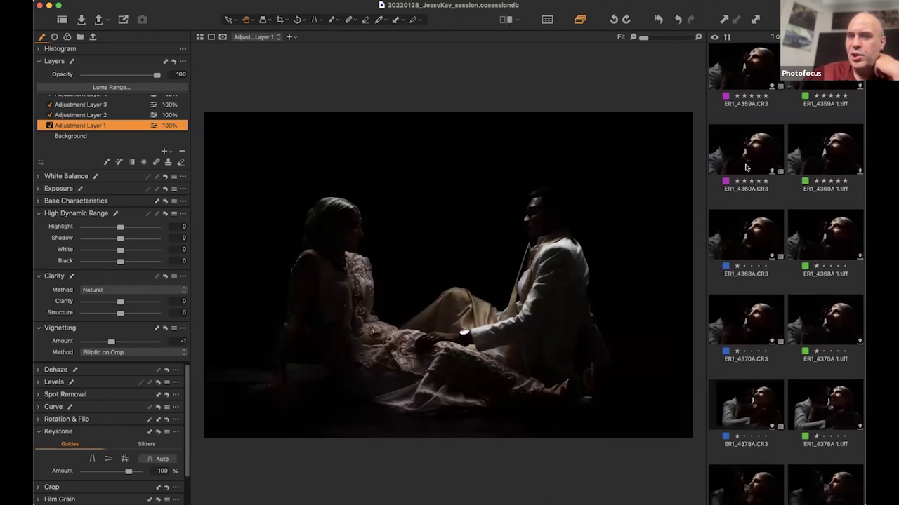
{"action": "left_click", "coordinate": [826, 150]}
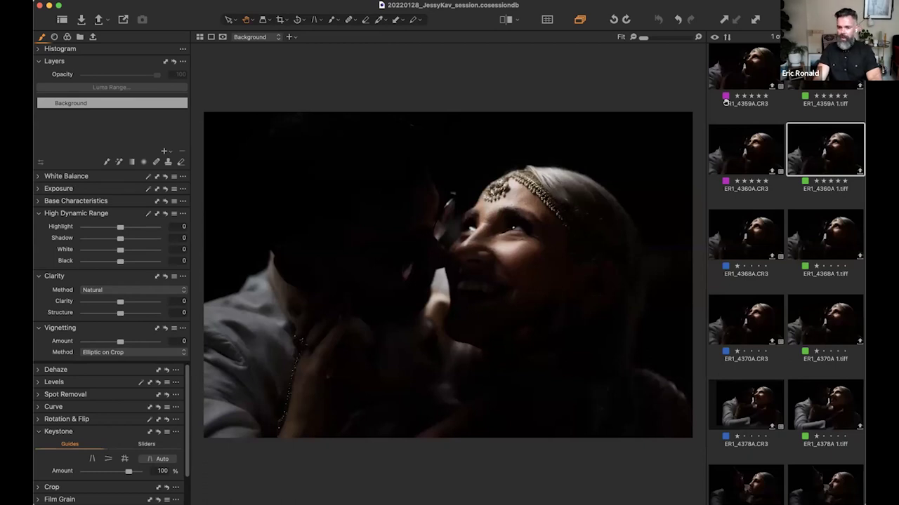
Step: Open the matching RAW file ER1_4360A.CR3 and show its unedited Before version
{"action": "scroll", "coordinate": [794, 148], "scroll_direction": "up", "scroll_amount": 2}
{"action": "scroll", "coordinate": [794, 148], "scroll_direction": "up", "scroll_amount": 6}
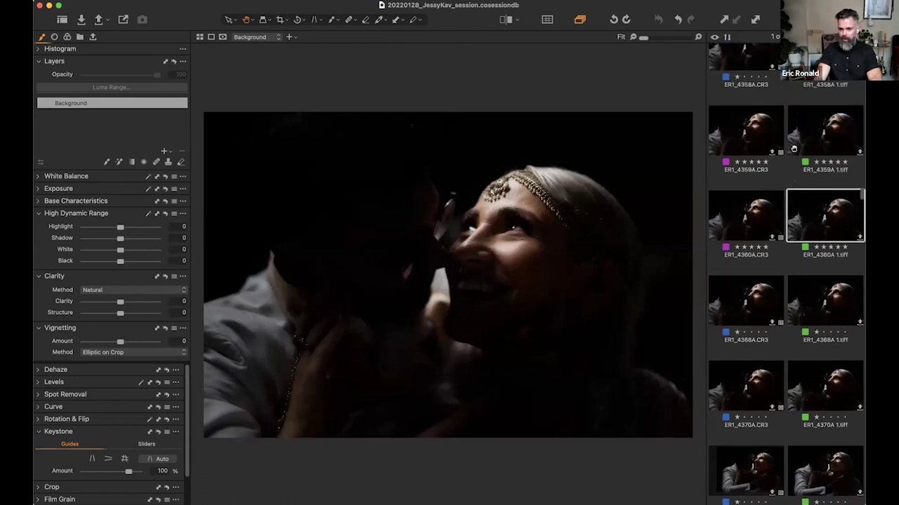
{"action": "scroll", "coordinate": [781, 181], "scroll_direction": "up", "scroll_amount": 4}
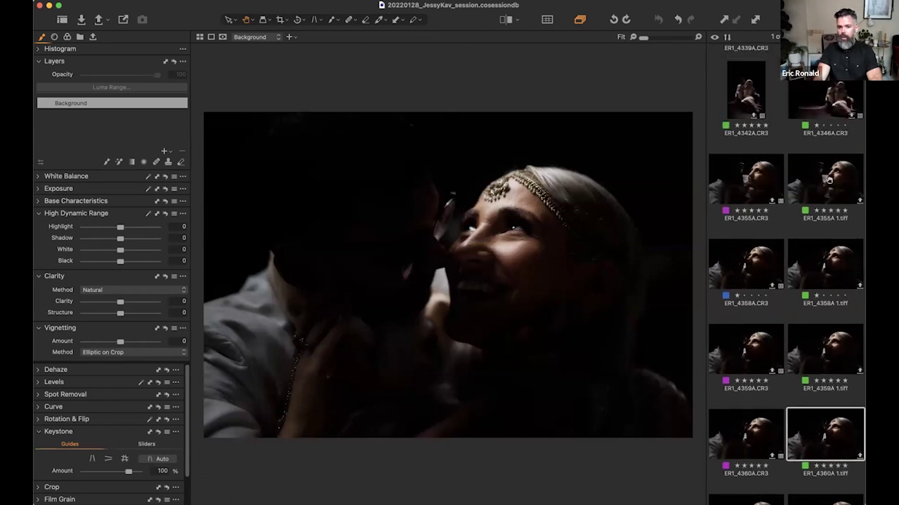
{"action": "left_click", "coordinate": [750, 433]}
{"action": "left_click", "coordinate": [503, 20]}
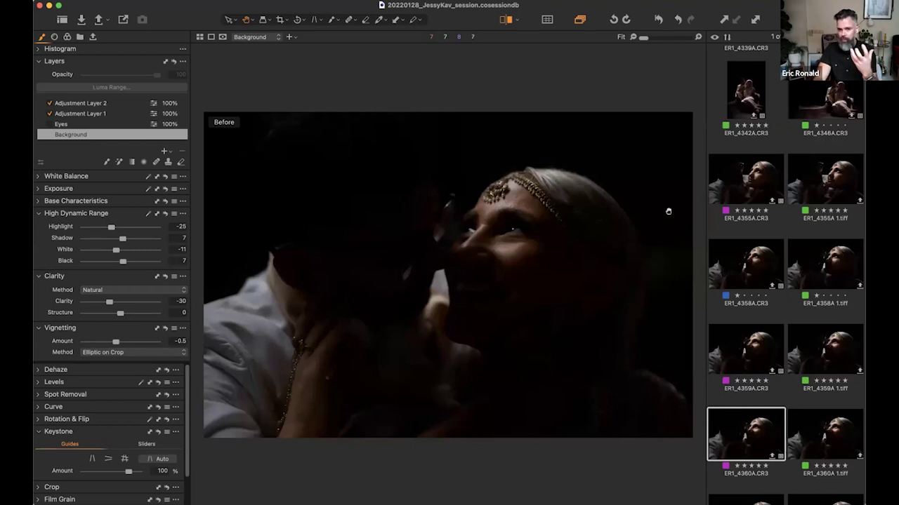
Step: Compare ER1_4360A 1.tiff with the Before version of ER1_4360A.CR3 by viewing one and returning to the other
{"action": "scroll", "coordinate": [784, 292], "scroll_direction": "down", "scroll_amount": 3}
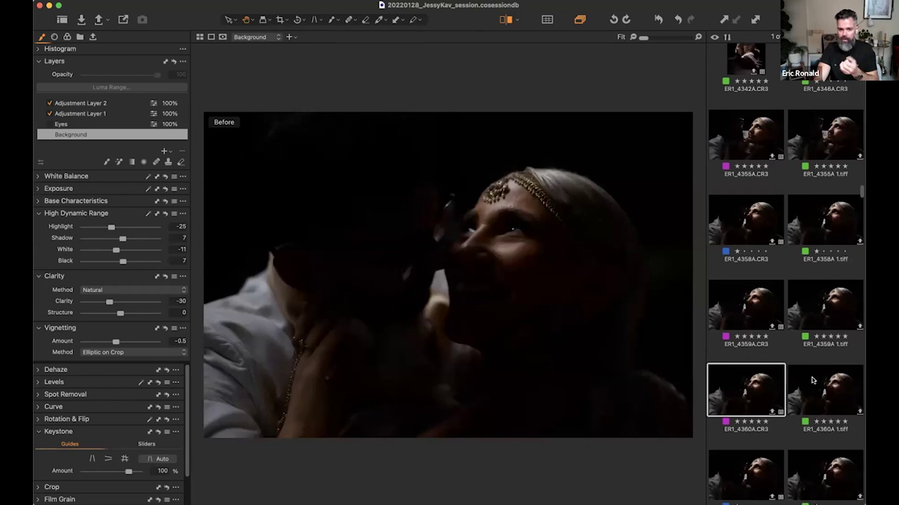
{"action": "left_click", "coordinate": [838, 384]}
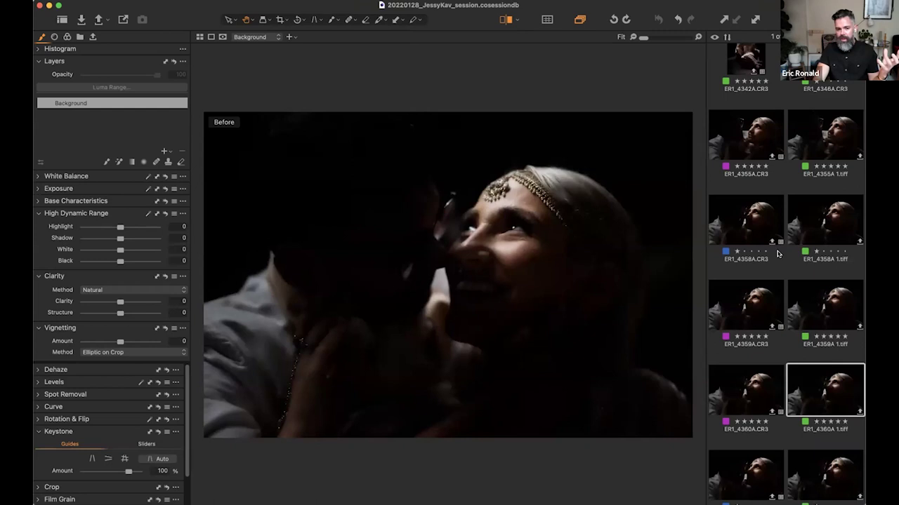
{"action": "scroll", "coordinate": [773, 181], "scroll_direction": "up", "scroll_amount": 1}
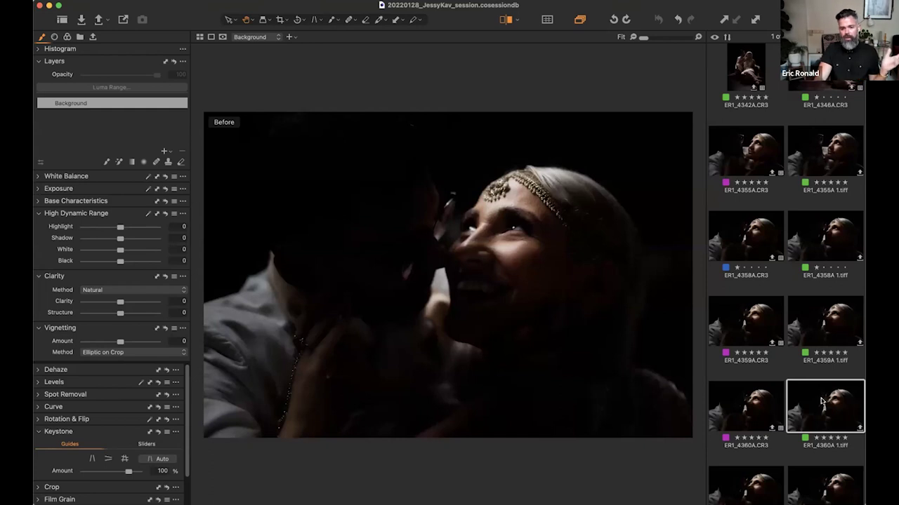
{"action": "left_click", "coordinate": [765, 411]}
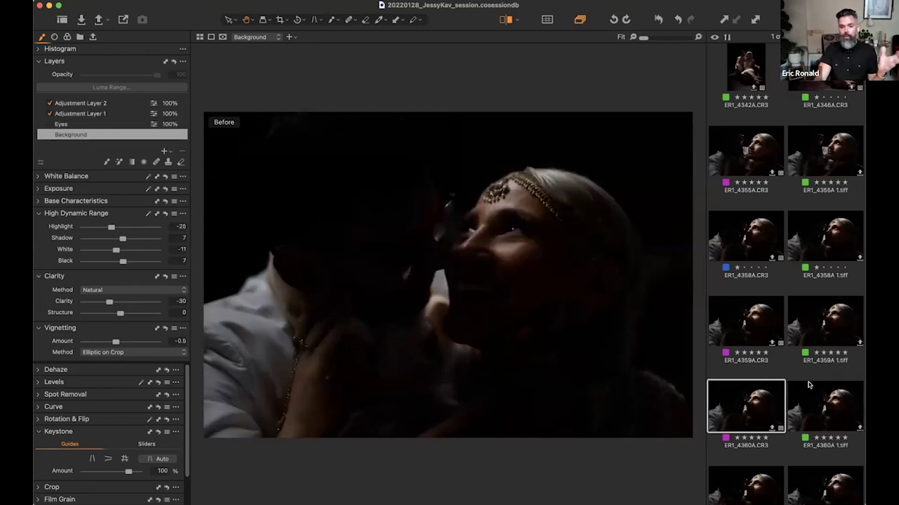
Step: Browse past the dark portraits to the standing couple portraits and view ER1_3448 1.tiff
{"action": "scroll", "coordinate": [812, 377], "scroll_direction": "down", "scroll_amount": 1}
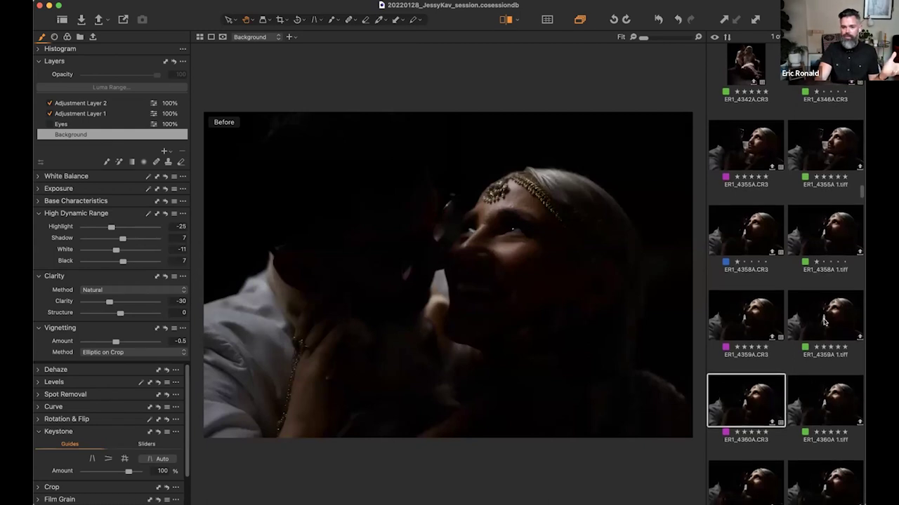
{"action": "scroll", "coordinate": [772, 193], "scroll_direction": "down", "scroll_amount": 5}
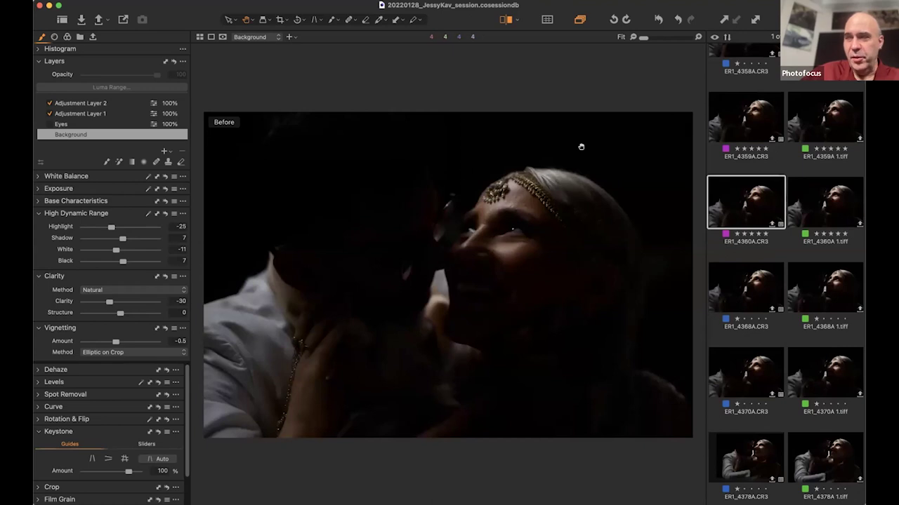
{"action": "scroll", "coordinate": [808, 330], "scroll_direction": "down", "scroll_amount": 2}
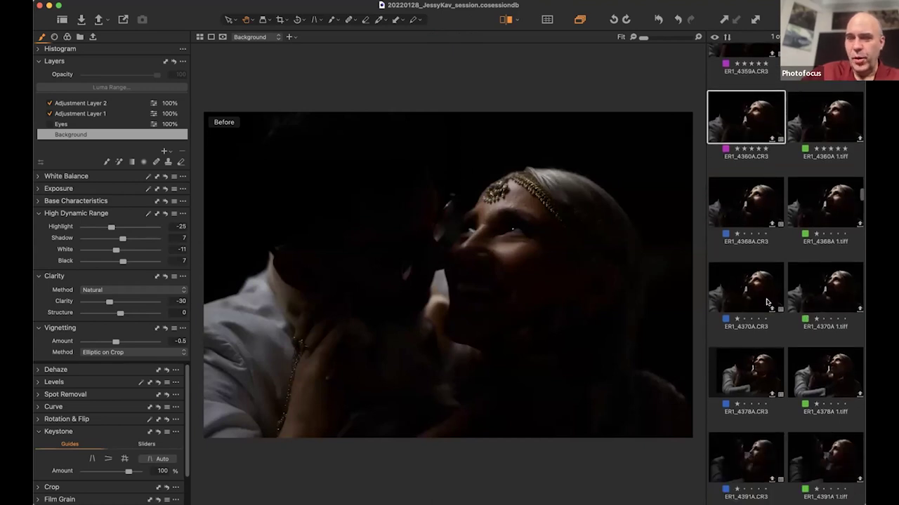
{"action": "scroll", "coordinate": [765, 322], "scroll_direction": "down", "scroll_amount": 5}
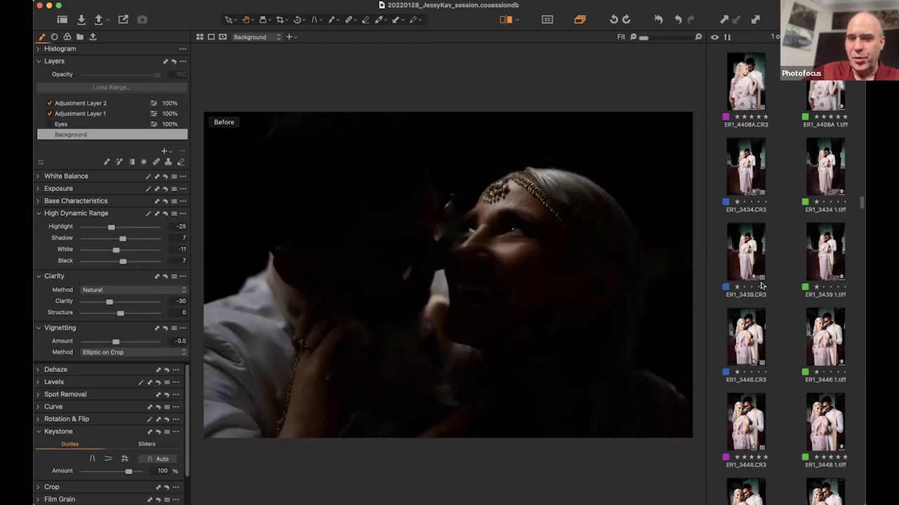
{"action": "scroll", "coordinate": [819, 315], "scroll_direction": "down", "scroll_amount": 2}
{"action": "left_click", "coordinate": [819, 317]}
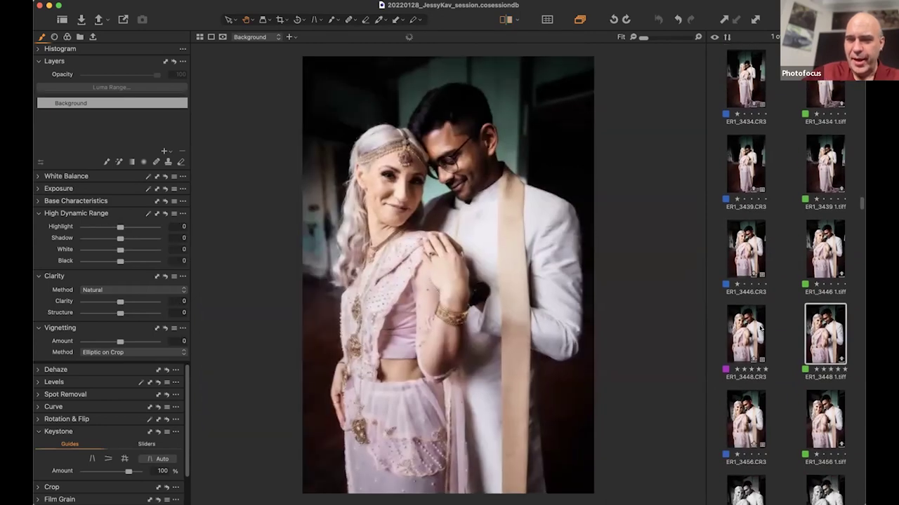
Step: View ER1_3448.CR3 and compare its unedited Before version with the edited result
{"action": "left_click", "coordinate": [758, 328]}
{"action": "left_click", "coordinate": [505, 19]}
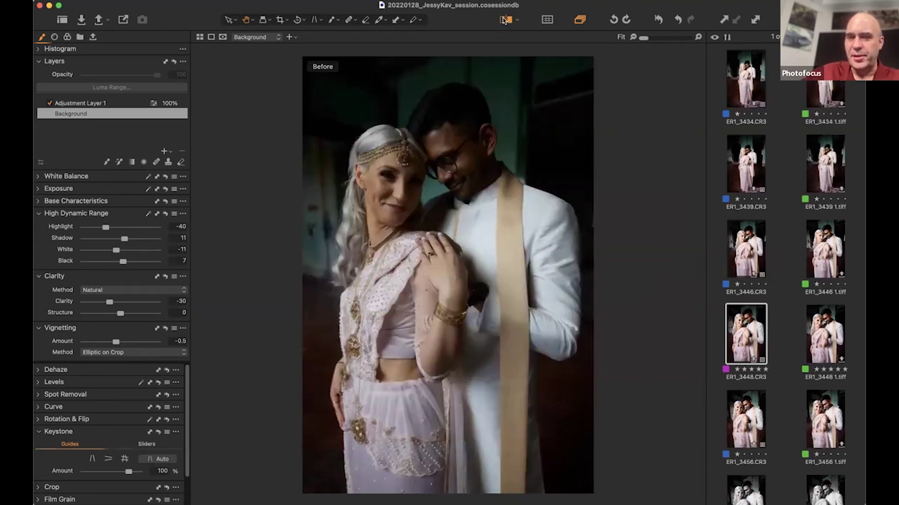
{"action": "left_click", "coordinate": [504, 20]}
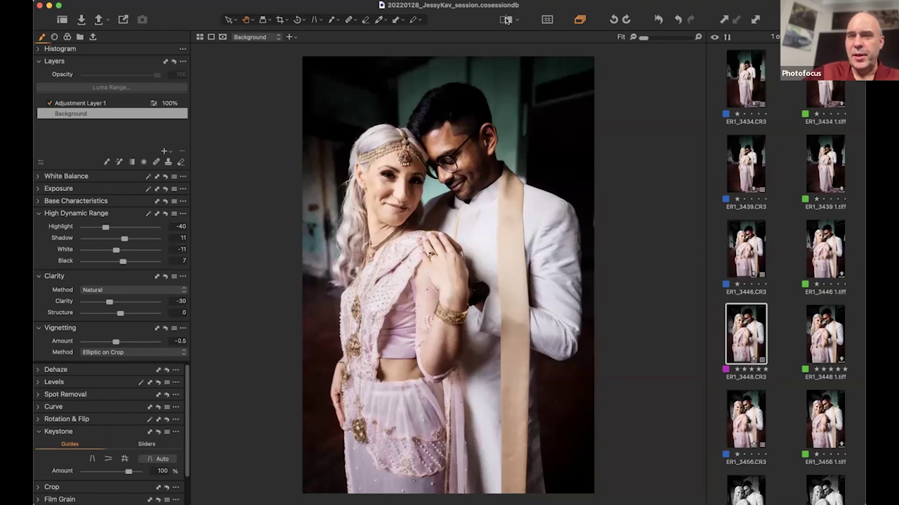
Step: Browse ahead to the outdoor couple portraits and view ER1_4469A.CR3
{"action": "scroll", "coordinate": [735, 152], "scroll_direction": "down", "scroll_amount": 5}
{"action": "scroll", "coordinate": [735, 152], "scroll_direction": "down", "scroll_amount": 10}
{"action": "scroll", "coordinate": [807, 316], "scroll_direction": "down", "scroll_amount": 10}
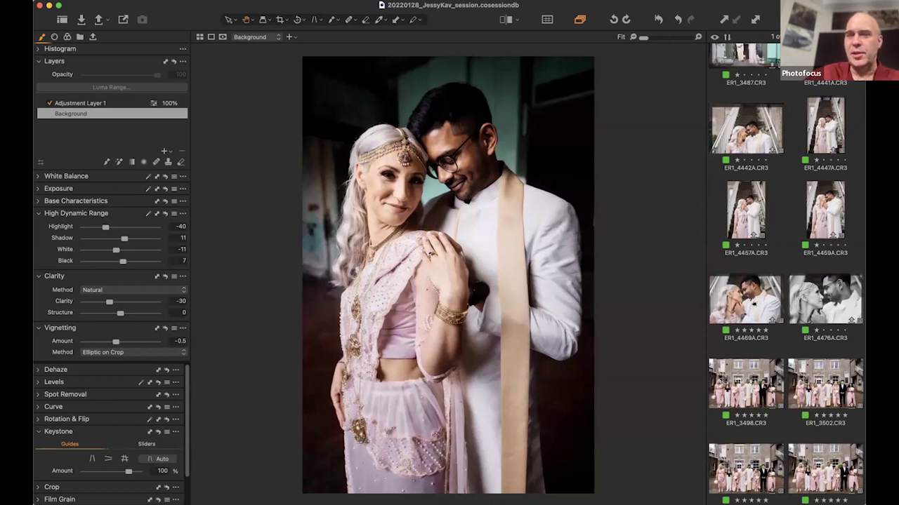
{"action": "left_click", "coordinate": [752, 338]}
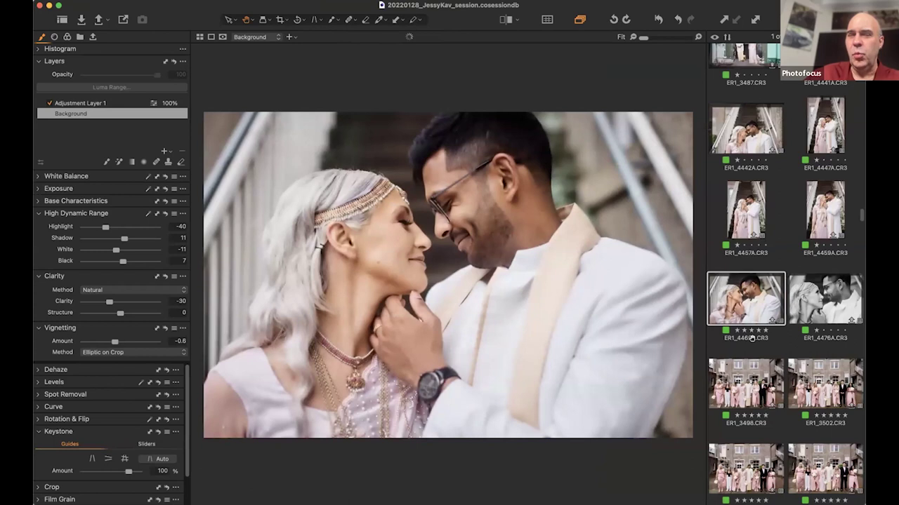
Step: Look through the thumbnails of the wedding party group photos from ER1_3498 to ER1_3544
{"action": "scroll", "coordinate": [765, 343], "scroll_direction": "down", "scroll_amount": 5}
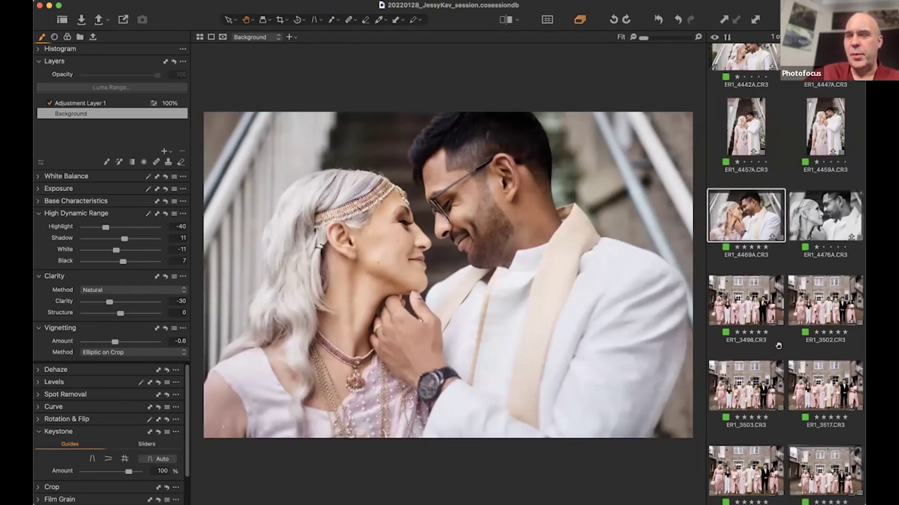
{"action": "scroll", "coordinate": [829, 372], "scroll_direction": "down", "scroll_amount": 1}
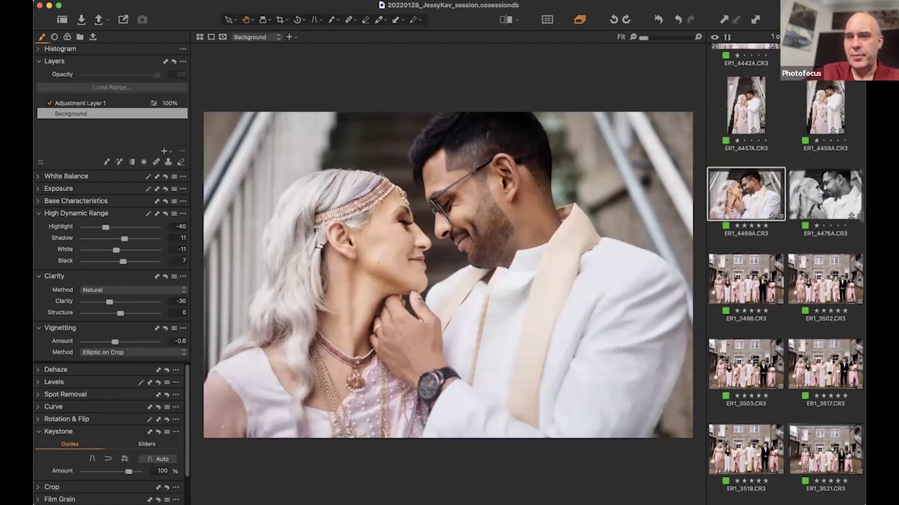
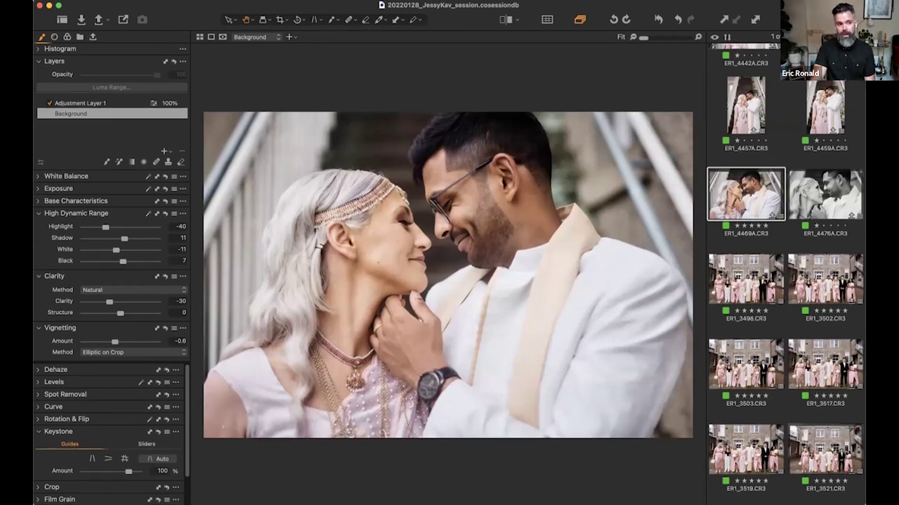
{"action": "scroll", "coordinate": [820, 130], "scroll_direction": "down", "scroll_amount": 3}
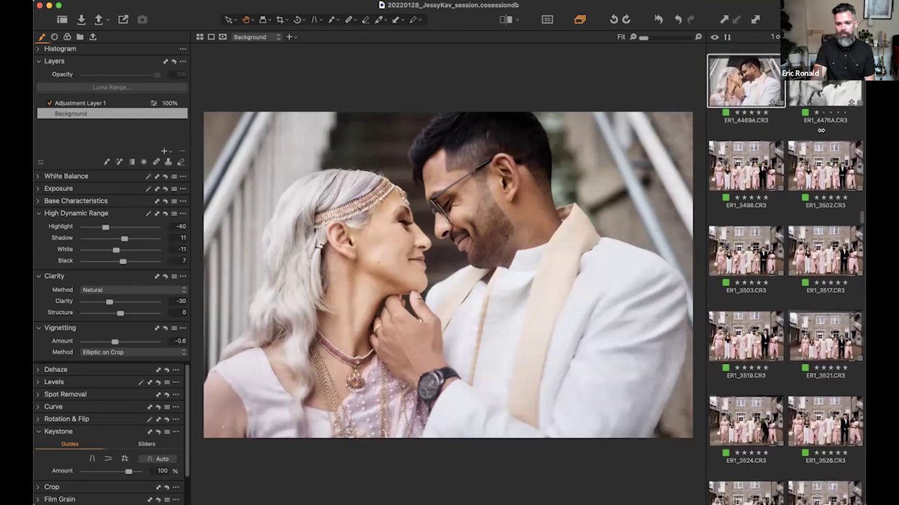
{"action": "scroll", "coordinate": [820, 130], "scroll_direction": "down", "scroll_amount": 1}
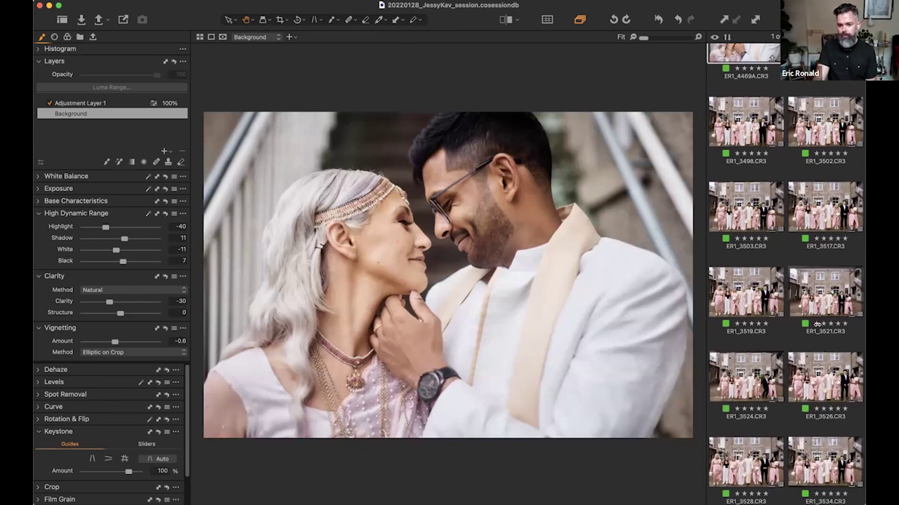
{"action": "scroll", "coordinate": [818, 325], "scroll_direction": "down", "scroll_amount": 1}
{"action": "scroll", "coordinate": [813, 206], "scroll_direction": "down", "scroll_amount": 1}
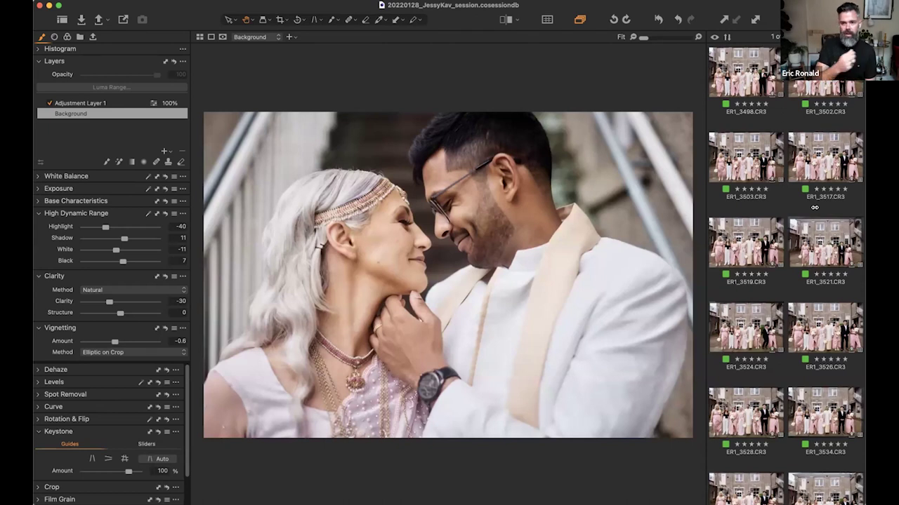
{"action": "scroll", "coordinate": [834, 225], "scroll_direction": "down", "scroll_amount": 1}
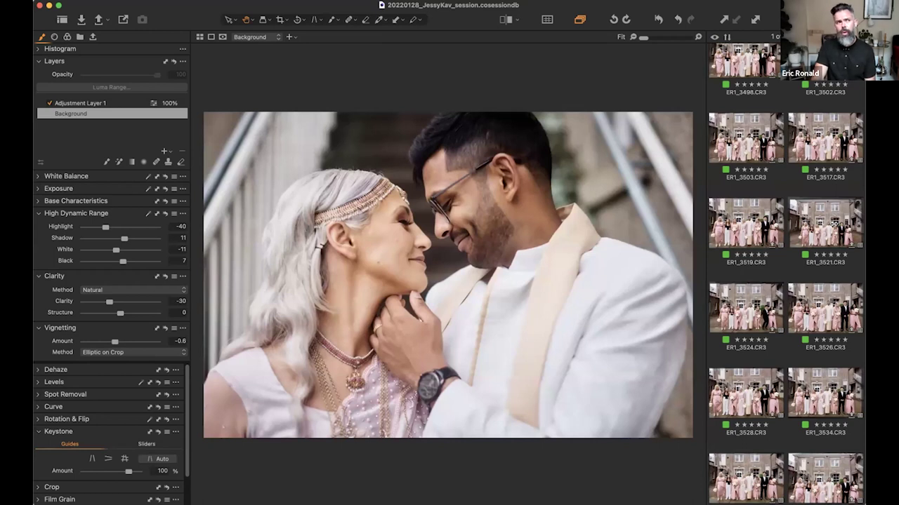
{"action": "scroll", "coordinate": [831, 225], "scroll_direction": "down", "scroll_amount": 1}
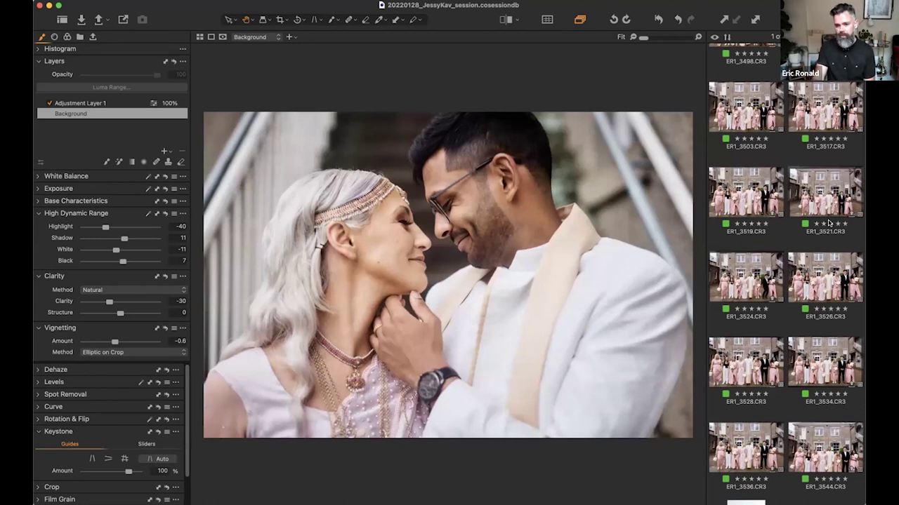
{"action": "scroll", "coordinate": [833, 270], "scroll_direction": "down", "scroll_amount": 1}
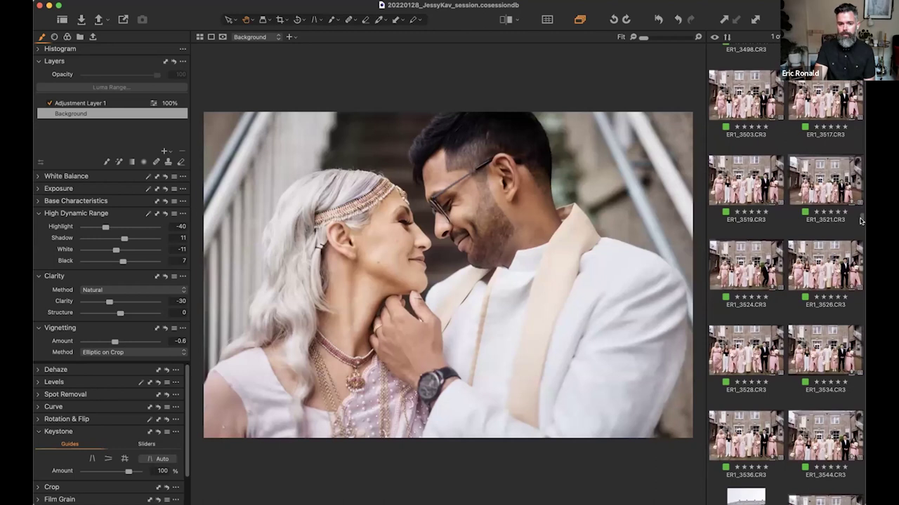
Step: Browse past the later couple portraits to the black-and-white car photos and view ER1_4617A.CR3
{"action": "left_click_drag", "start_coordinate": [862, 221], "coordinate": [861, 234]}
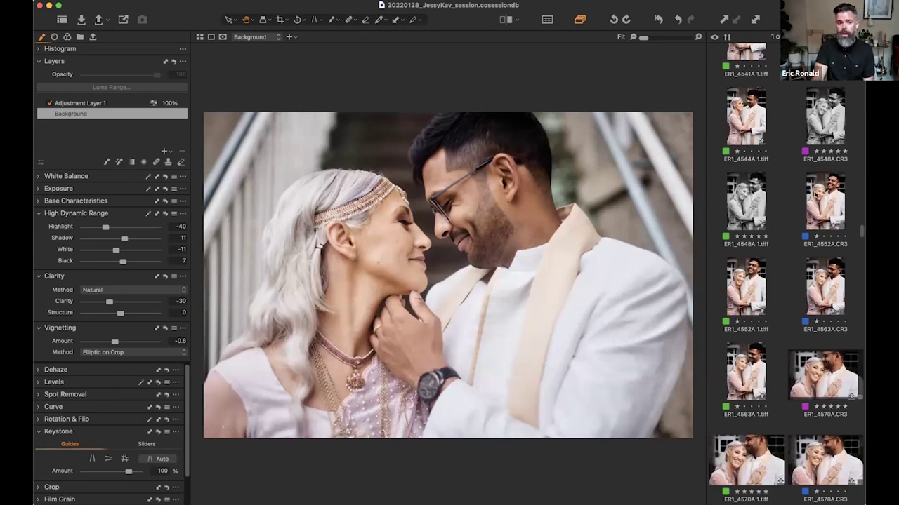
{"action": "scroll", "coordinate": [795, 238], "scroll_direction": "down", "scroll_amount": 1}
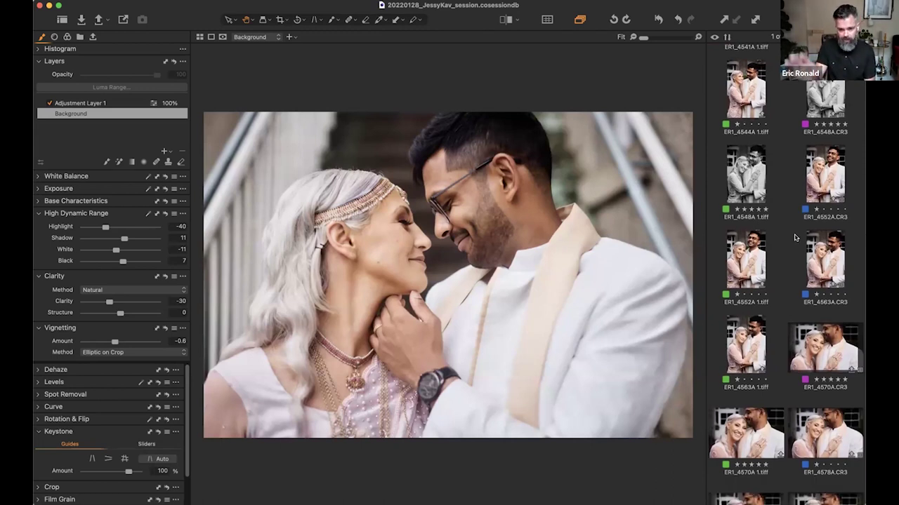
{"action": "scroll", "coordinate": [818, 281], "scroll_direction": "down", "scroll_amount": 5}
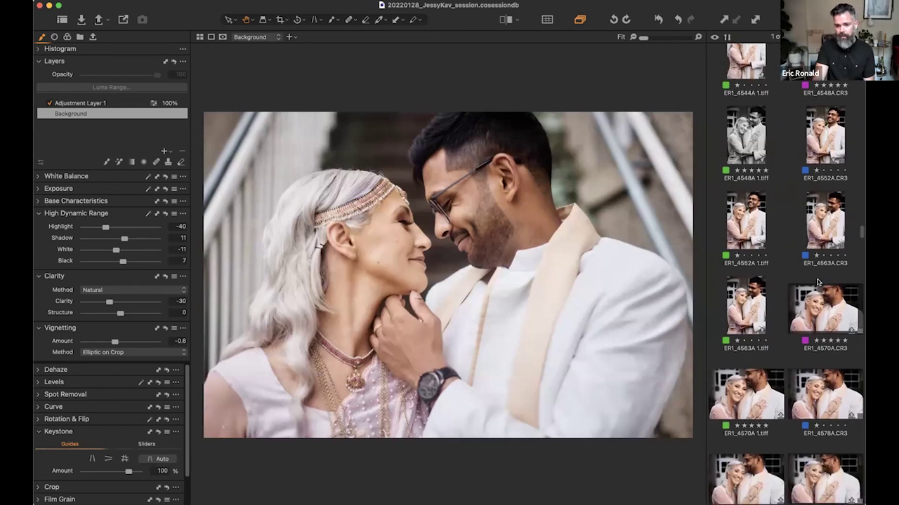
{"action": "scroll", "coordinate": [810, 333], "scroll_direction": "down", "scroll_amount": 6}
{"action": "scroll", "coordinate": [809, 333], "scroll_direction": "down", "scroll_amount": 10}
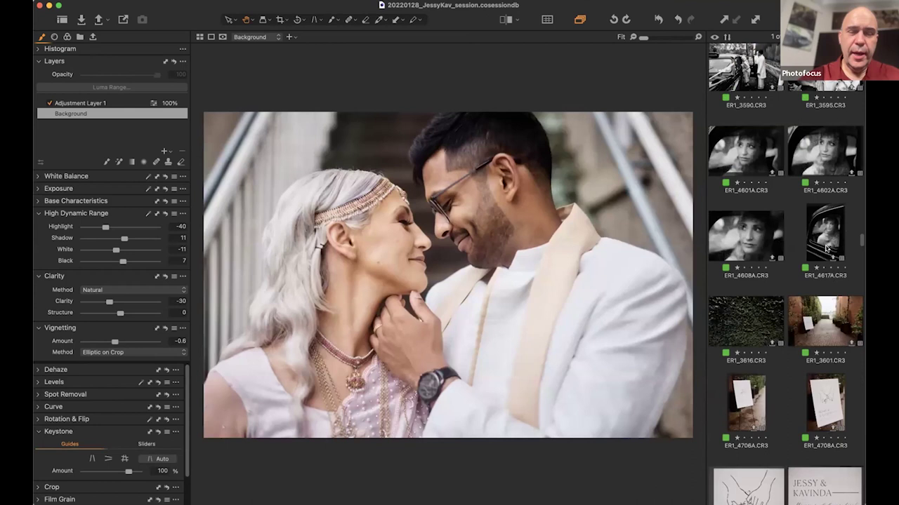
{"action": "left_click", "coordinate": [826, 248]}
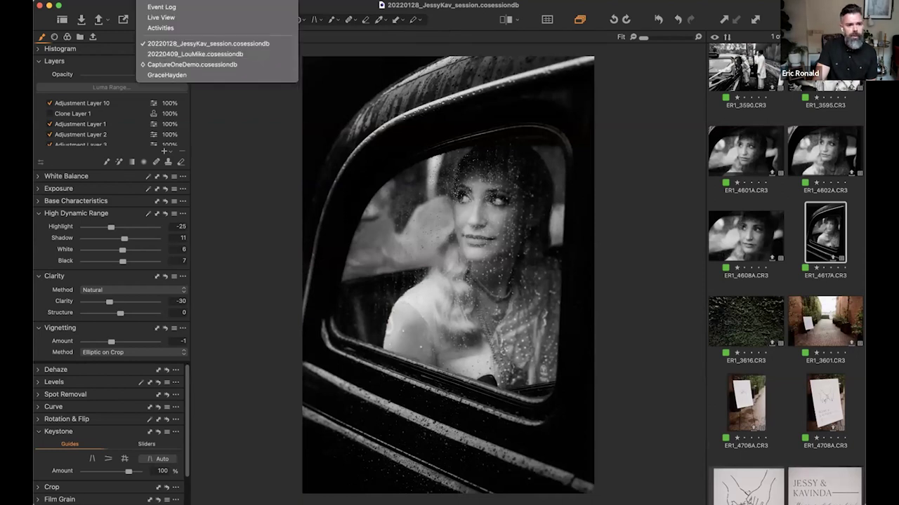
Step: Compare the unedited Before version of ER1_4617A.CR3 with its edited black-and-white result, toggling between them several times
{"action": "left_click", "coordinate": [252, 59]}
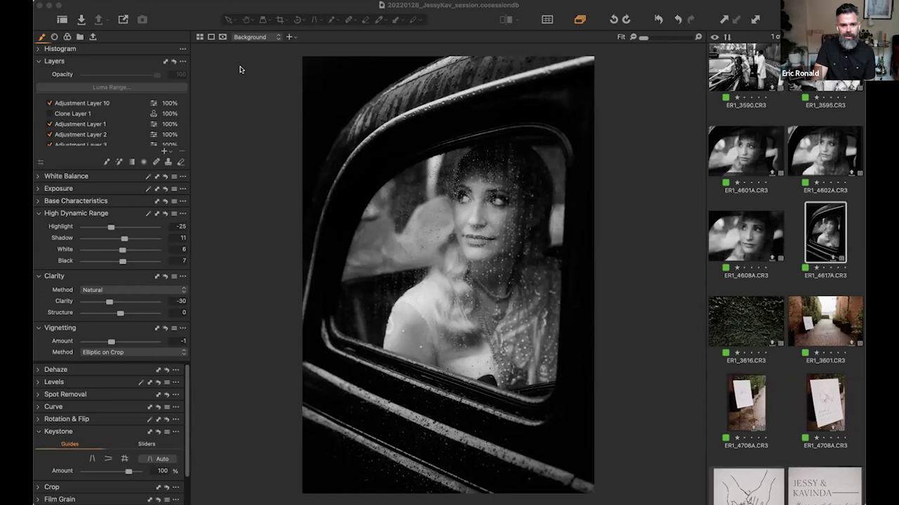
{"action": "key", "text": "y"}
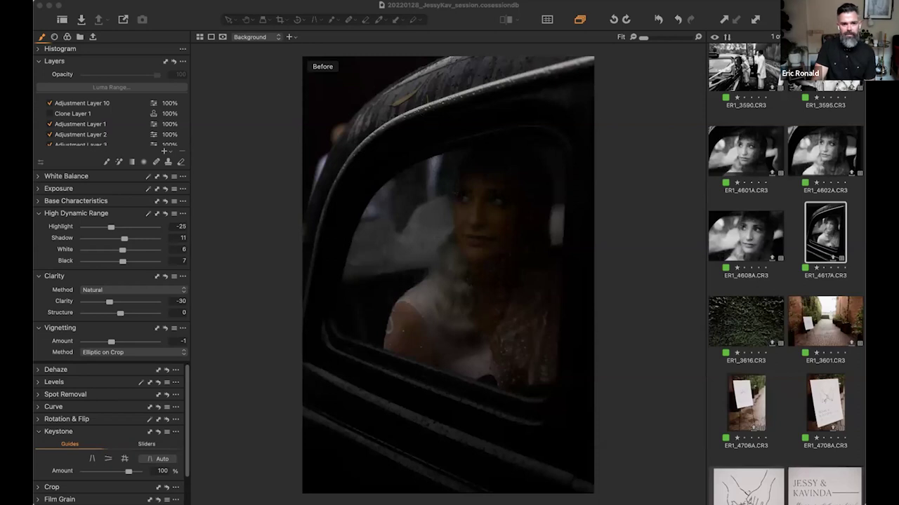
{"action": "key", "text": "y"}
{"action": "key", "text": "y"}
{"action": "key", "text": "y"}
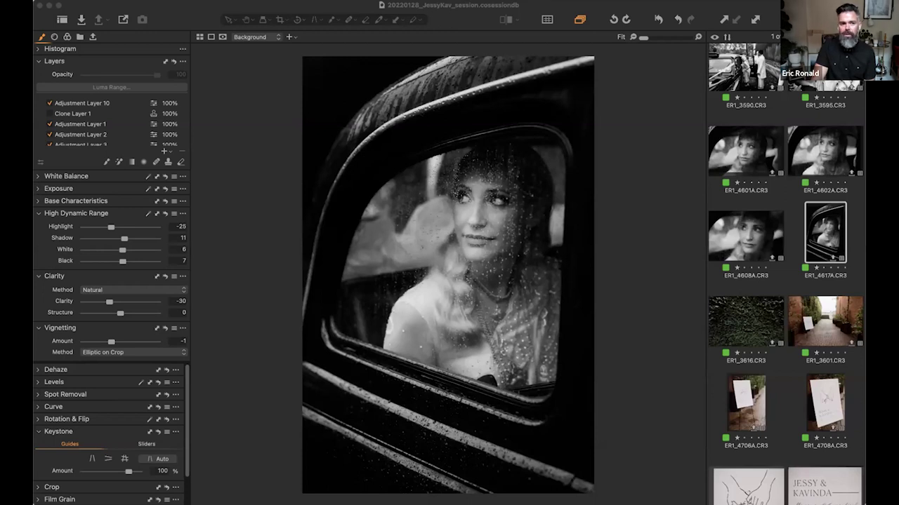
{"action": "key", "text": "y"}
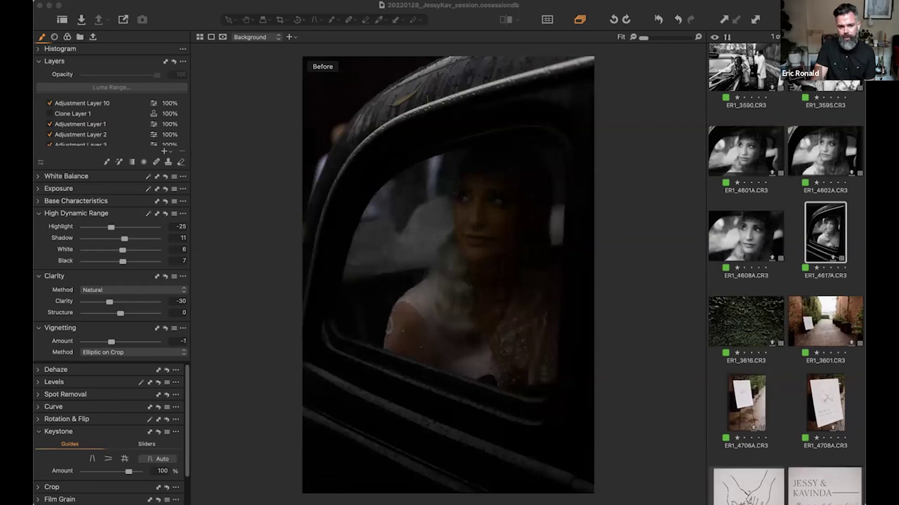
{"action": "key", "text": "y"}
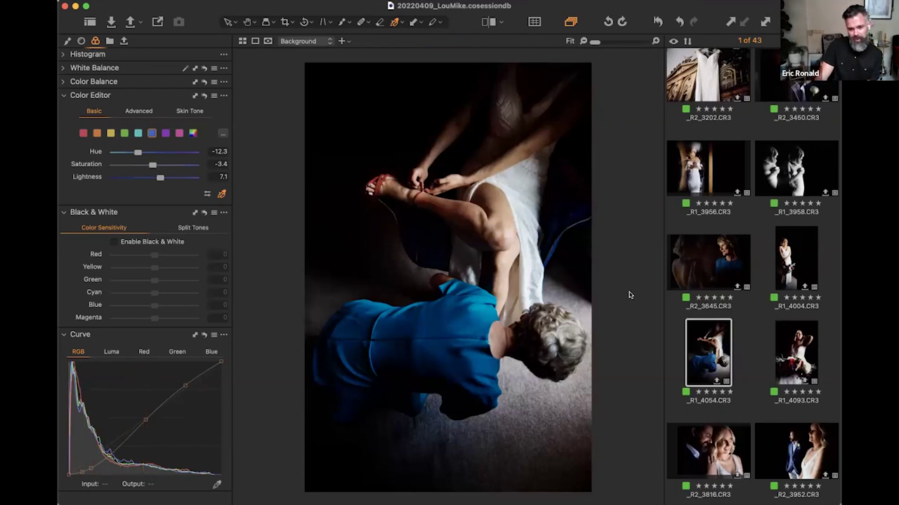
Step: Browse the thumbnails of the 20220409_LouMike session, view _R1_6246.CR3, and look over the closing portraits
{"action": "scroll", "coordinate": [744, 341], "scroll_direction": "down", "scroll_amount": 5}
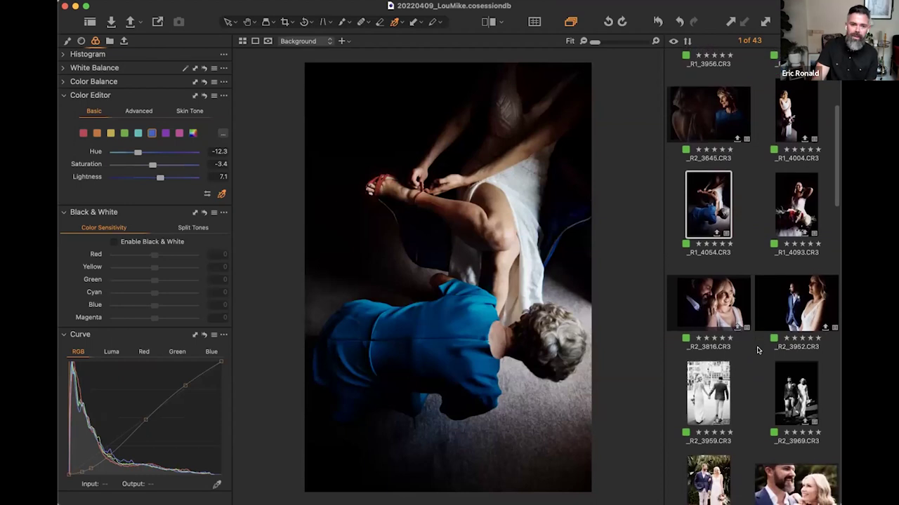
{"action": "scroll", "coordinate": [757, 350], "scroll_direction": "down", "scroll_amount": 15}
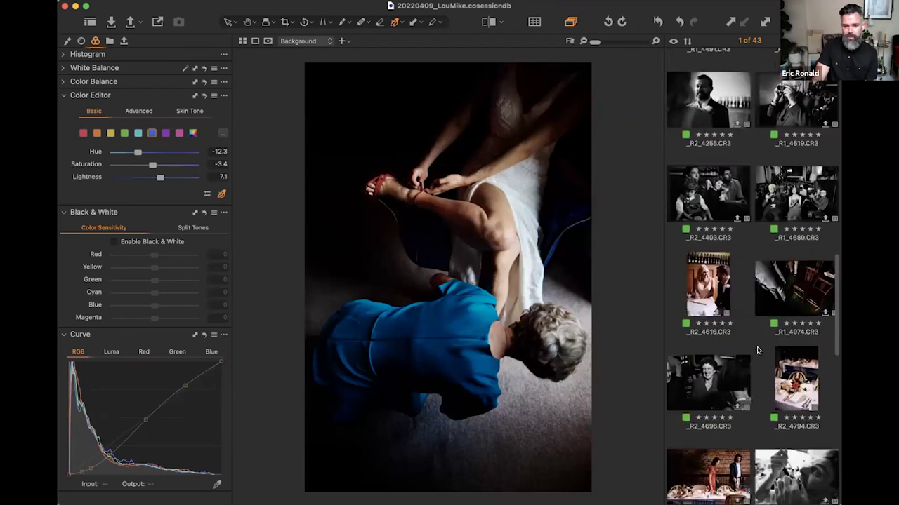
{"action": "scroll", "coordinate": [762, 349], "scroll_direction": "down", "scroll_amount": 4}
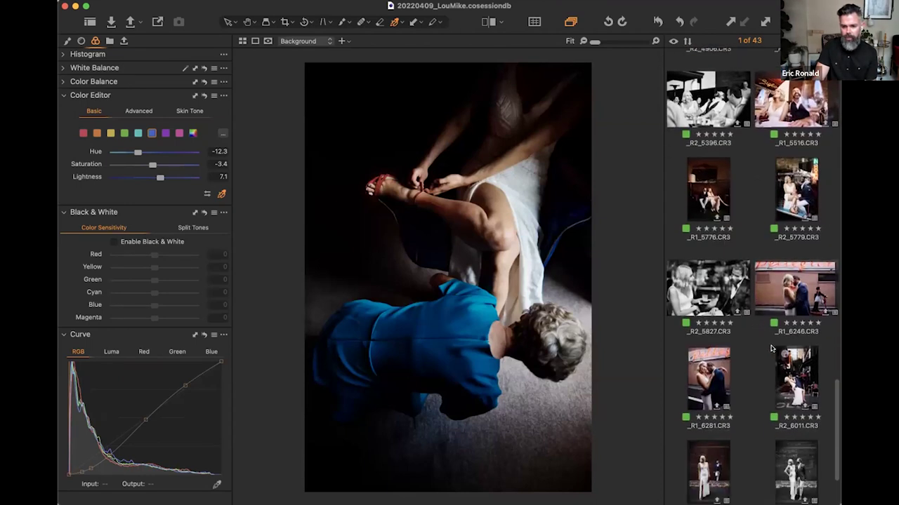
{"action": "left_click", "coordinate": [789, 298]}
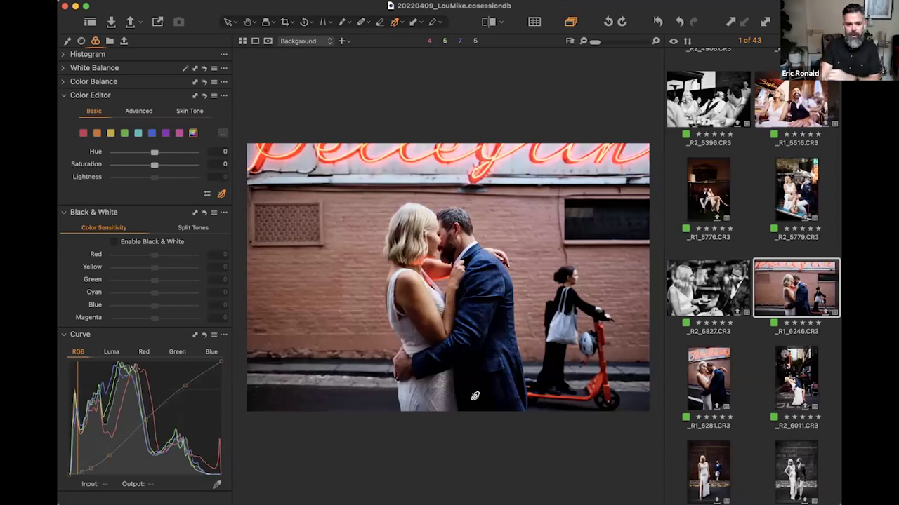
{"action": "scroll", "coordinate": [736, 318], "scroll_direction": "down", "scroll_amount": 1}
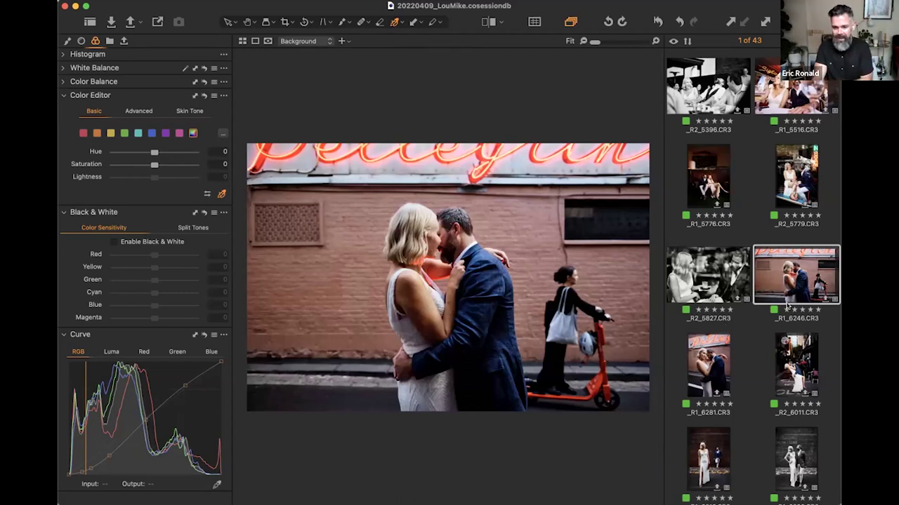
{"action": "scroll", "coordinate": [781, 308], "scroll_direction": "down", "scroll_amount": 2}
{"action": "scroll", "coordinate": [726, 401], "scroll_direction": "down", "scroll_amount": 1}
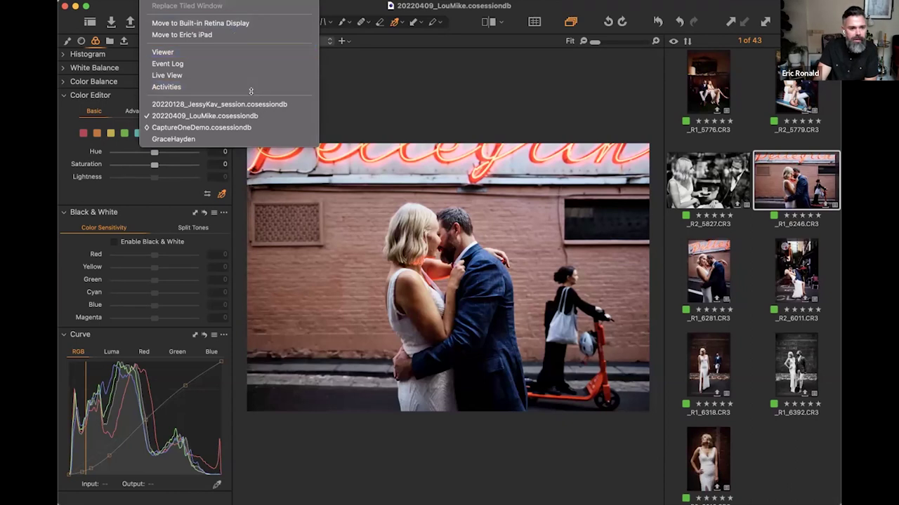
{"action": "left_click", "coordinate": [244, 138]}
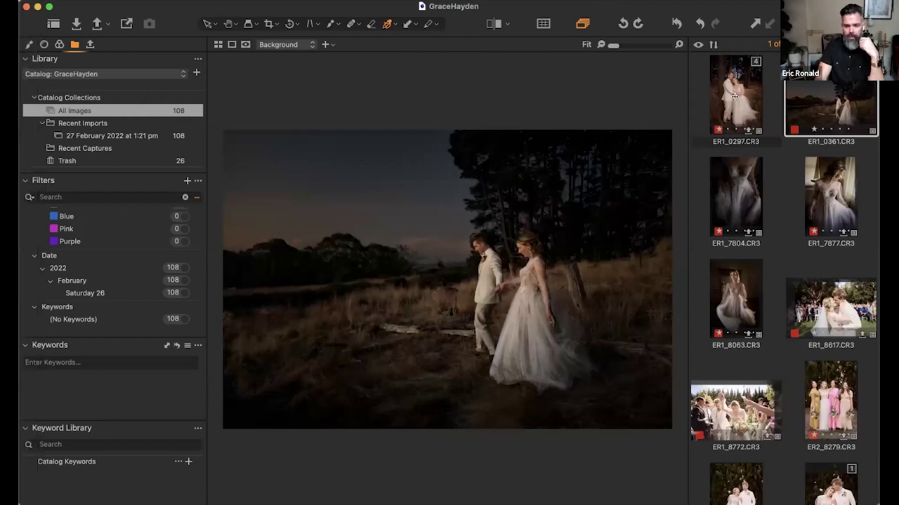
{"action": "scroll", "coordinate": [733, 96], "scroll_direction": "up", "scroll_amount": 1}
{"action": "scroll", "coordinate": [772, 146], "scroll_direction": "up", "scroll_amount": 5}
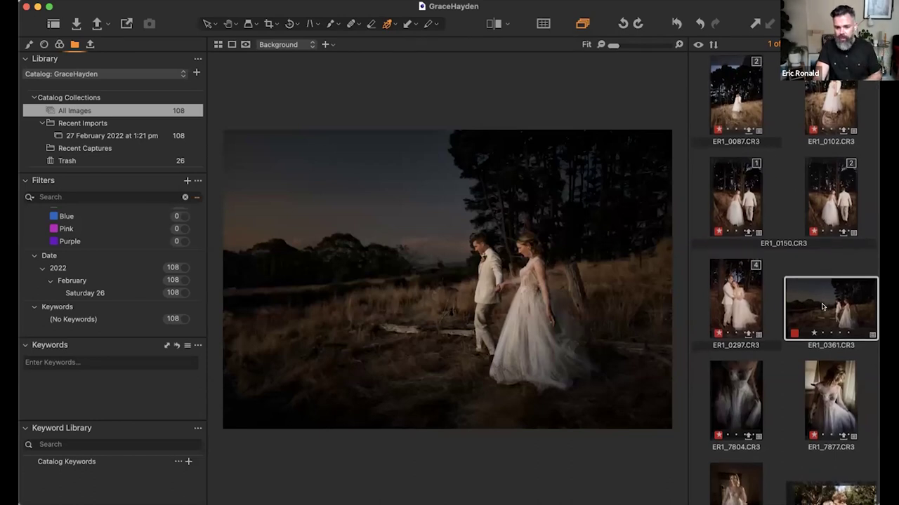
Step: Compare the unedited Before version of ER1_0361.CR3 with its edited result
{"action": "left_click", "coordinate": [490, 26]}
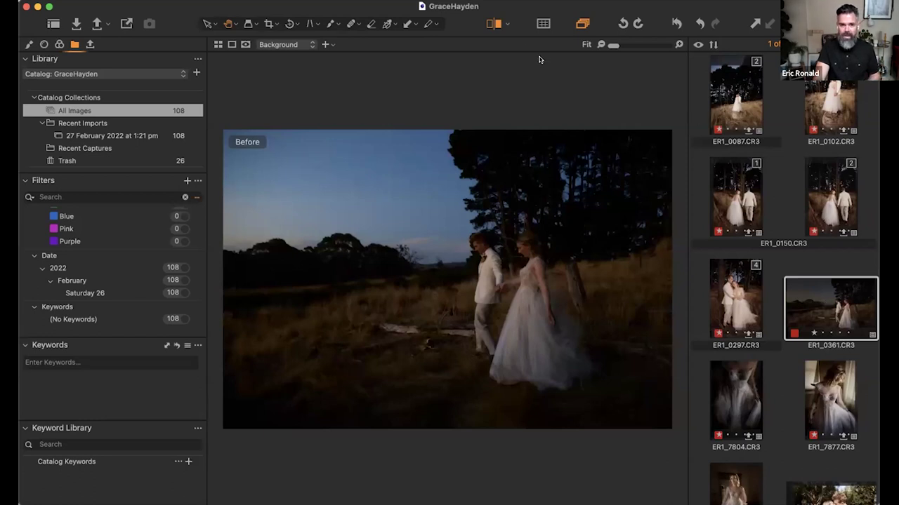
{"action": "left_click", "coordinate": [489, 25]}
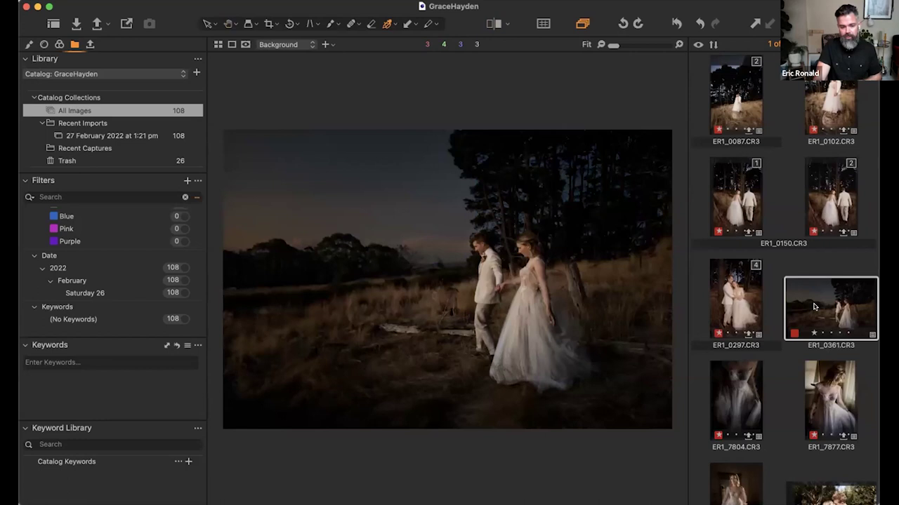
{"action": "scroll", "coordinate": [821, 310], "scroll_direction": "down", "scroll_amount": 2}
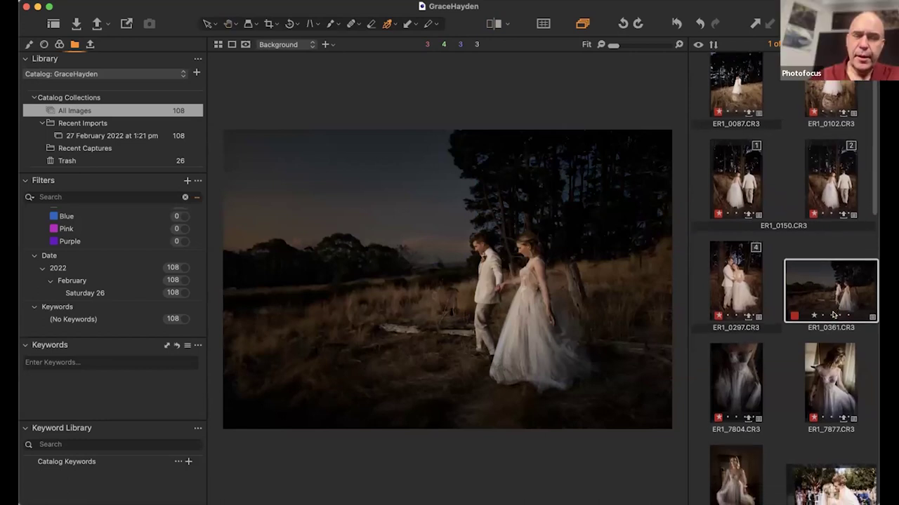
{"action": "scroll", "coordinate": [825, 282], "scroll_direction": "up", "scroll_amount": 2}
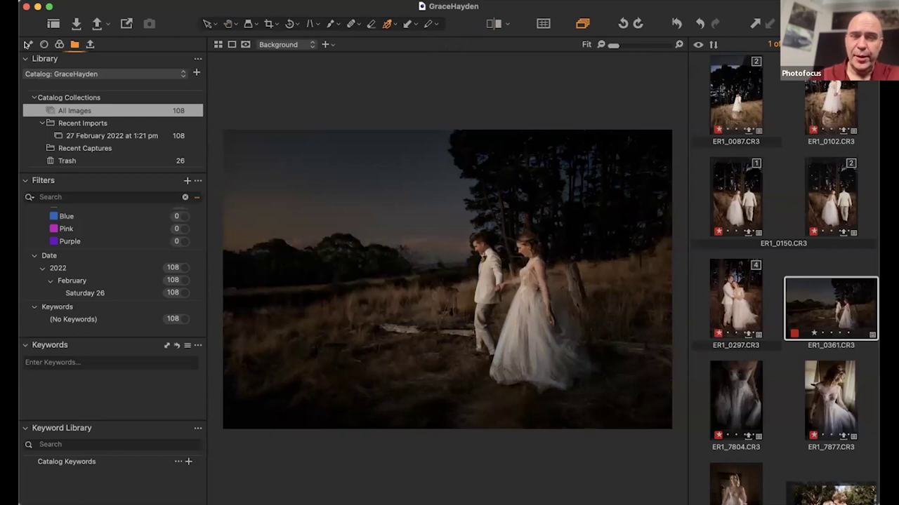
Step: Show the adjustment tools for ER1_0361.CR3 and look through its adjustment and heal layers down to the Background
{"action": "left_click", "coordinate": [27, 44]}
{"action": "left_click", "coordinate": [32, 74]}
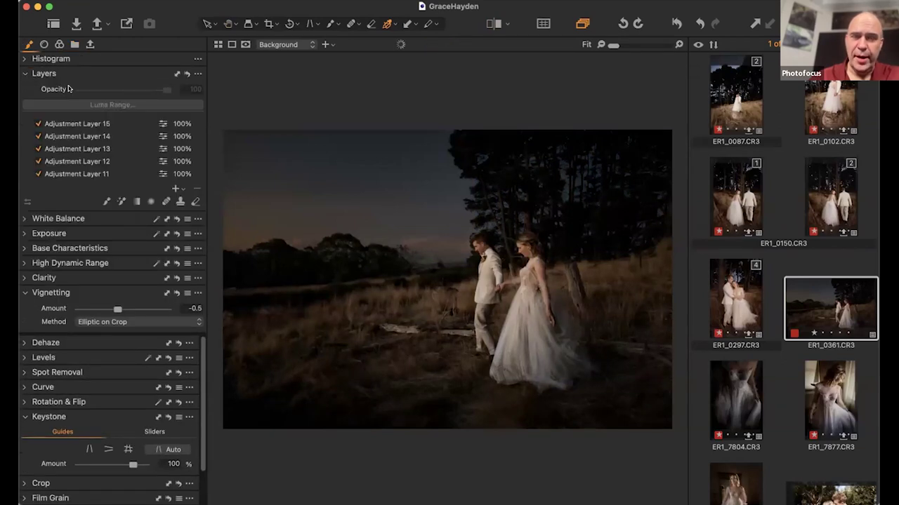
{"action": "scroll", "coordinate": [96, 153], "scroll_direction": "down", "scroll_amount": 8}
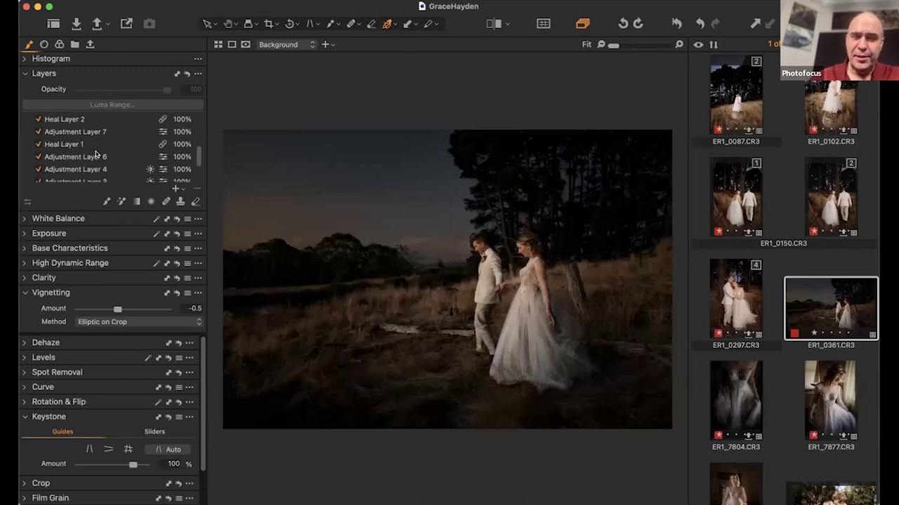
{"action": "scroll", "coordinate": [96, 153], "scroll_direction": "down", "scroll_amount": 1}
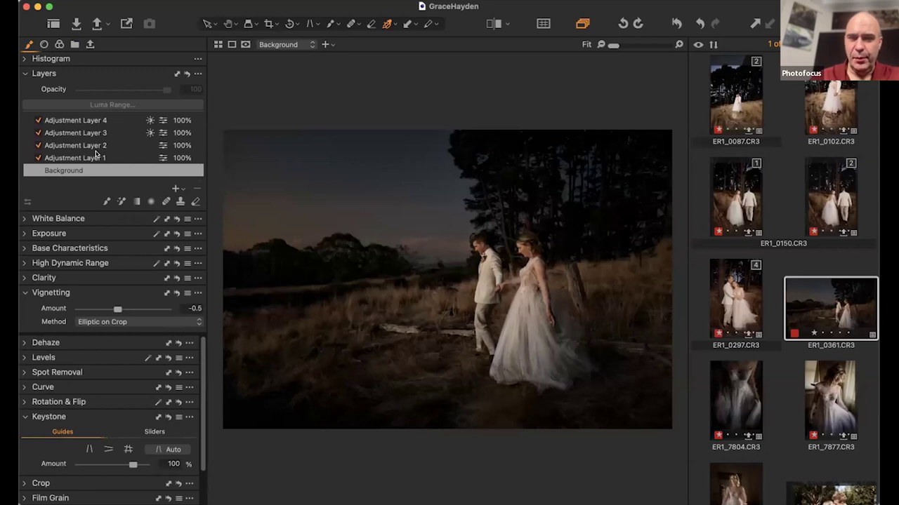
{"action": "scroll", "coordinate": [111, 161], "scroll_direction": "up", "scroll_amount": 1}
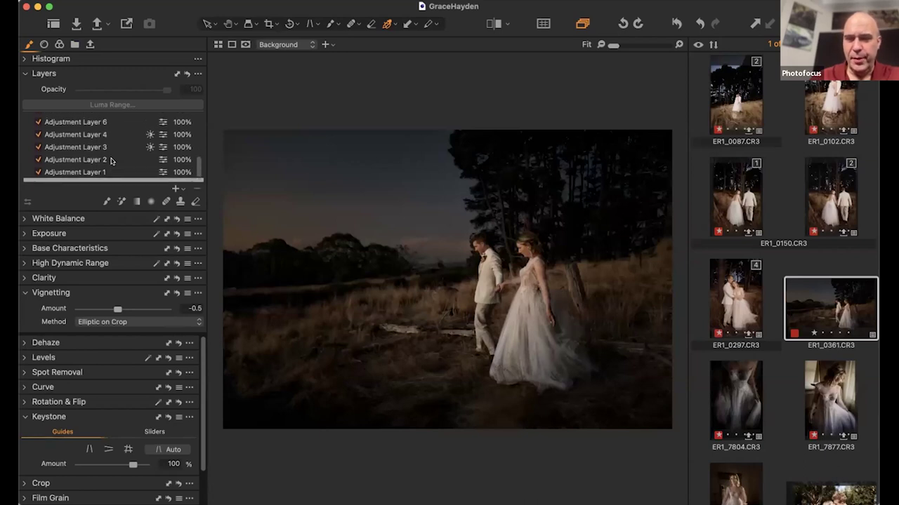
{"action": "scroll", "coordinate": [111, 161], "scroll_direction": "up", "scroll_amount": 1}
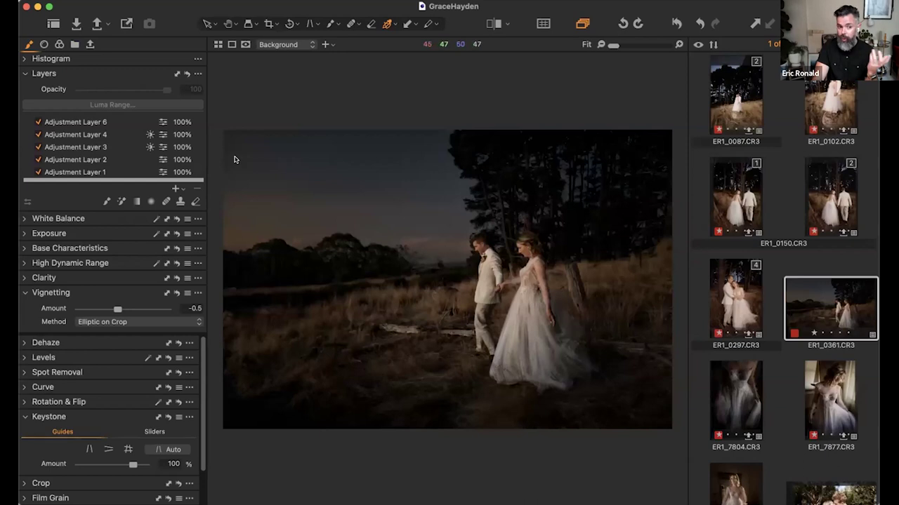
{"action": "scroll", "coordinate": [116, 147], "scroll_direction": "up", "scroll_amount": 2}
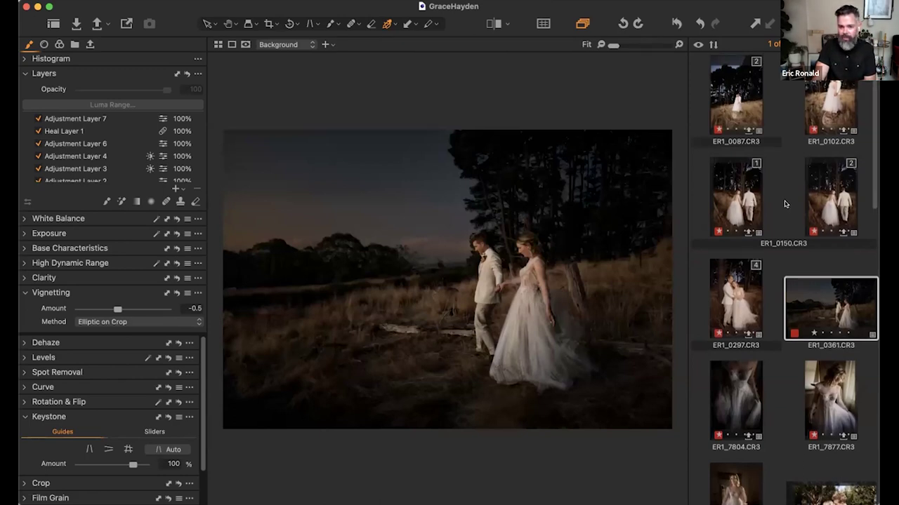
Step: View the first ER1_0150.CR3 variant of the couple walking away and look through its layer list
{"action": "left_click", "coordinate": [741, 195]}
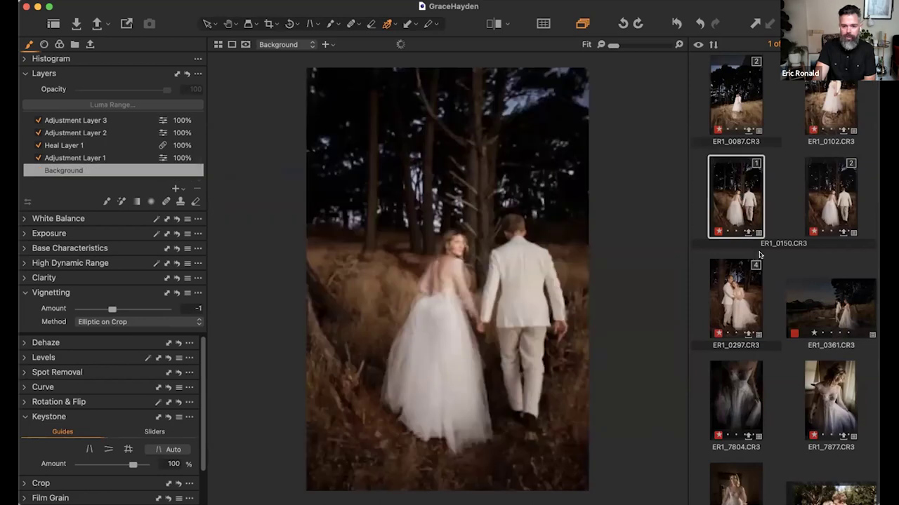
{"action": "scroll", "coordinate": [758, 256], "scroll_direction": "down", "scroll_amount": 1}
{"action": "scroll", "coordinate": [758, 255], "scroll_direction": "up", "scroll_amount": 1}
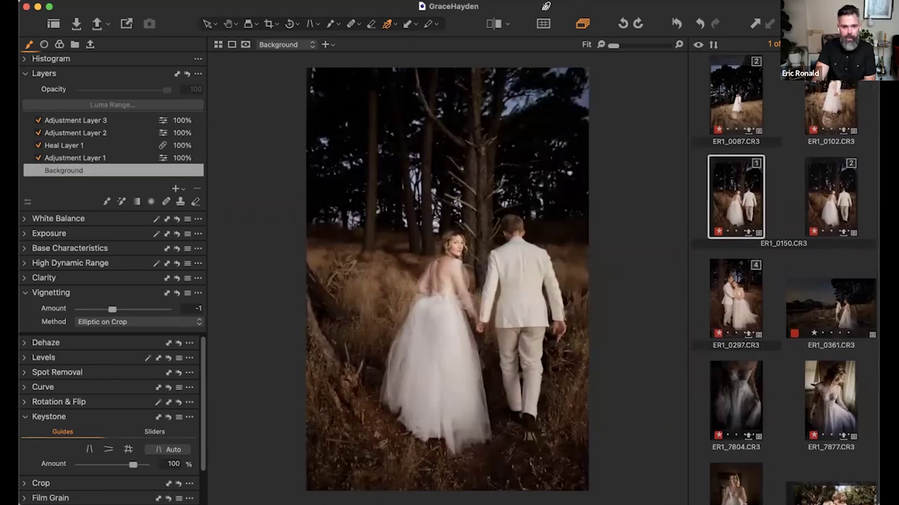
{"action": "key", "text": "super+shift+l"}
{"action": "key", "text": "super+shift+l"}
{"action": "key", "text": "super+shift+l"}
{"action": "key", "text": "super+shift+l"}
{"action": "key", "text": "super+shift+l"}
{"action": "scroll", "coordinate": [120, 140], "scroll_direction": "down", "scroll_amount": 4}
{"action": "scroll", "coordinate": [118, 136], "scroll_direction": "up", "scroll_amount": 1}
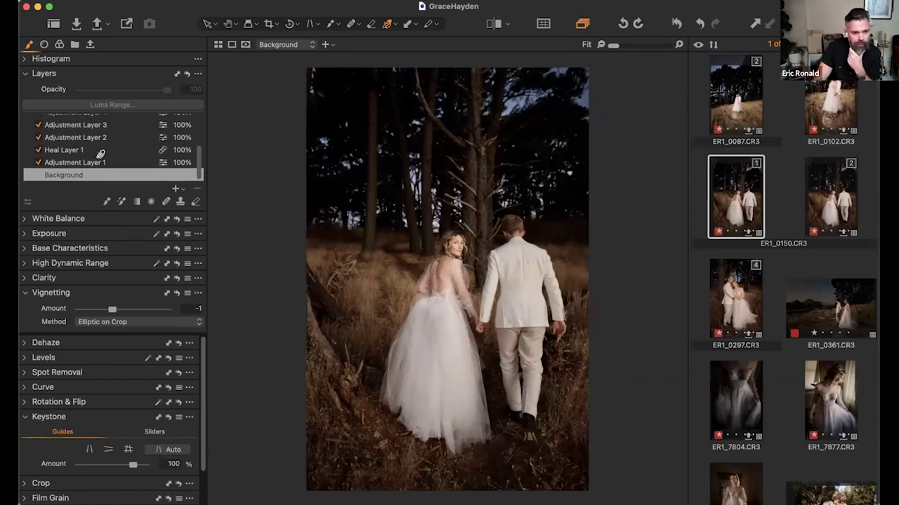
Step: Select Adjustment Layers 1, 2 and 4 of ER1_0150.CR3 in turn and check the masked areas
{"action": "left_click", "coordinate": [101, 162]}
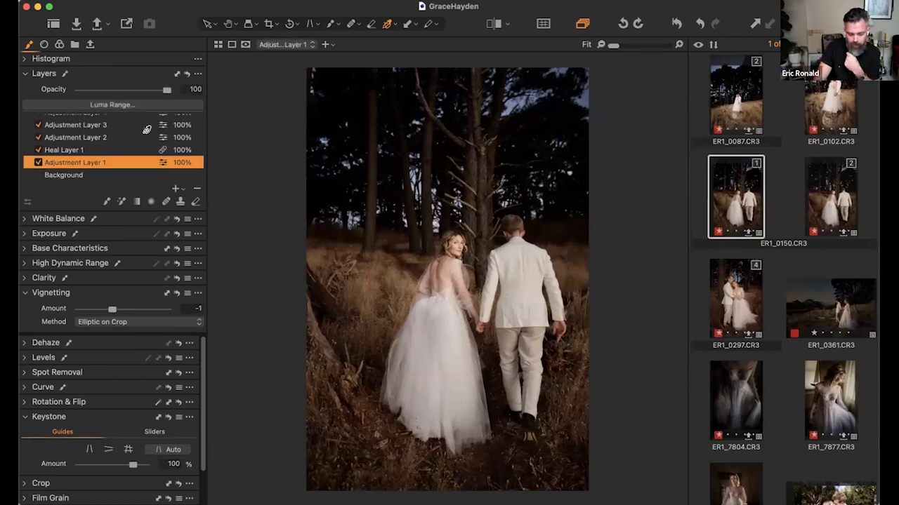
{"action": "key", "text": "m"}
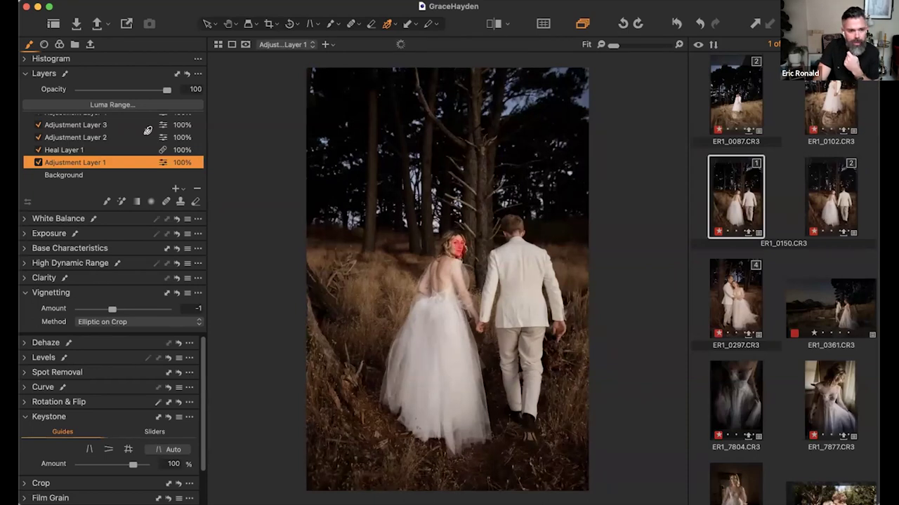
{"action": "left_click", "coordinate": [102, 136]}
{"action": "scroll", "coordinate": [101, 131], "scroll_direction": "up", "scroll_amount": 2}
{"action": "scroll", "coordinate": [100, 131], "scroll_direction": "up", "scroll_amount": 1}
{"action": "left_click", "coordinate": [100, 130]}
{"action": "key", "text": "m"}
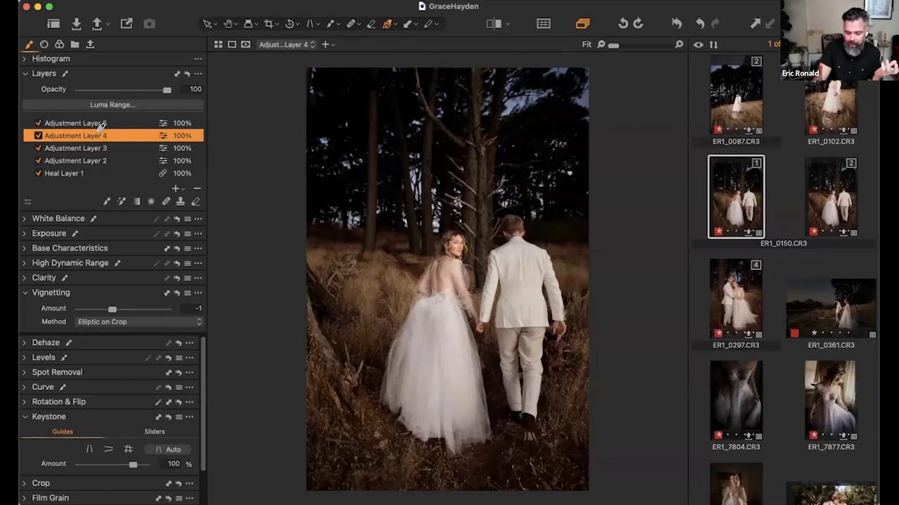
Step: Step through Adjustment Layers 5 to 9 of ER1_0150.CR3 with the mask overlay to examine where each one applies
{"action": "left_click", "coordinate": [100, 124]}
{"action": "key", "text": "m"}
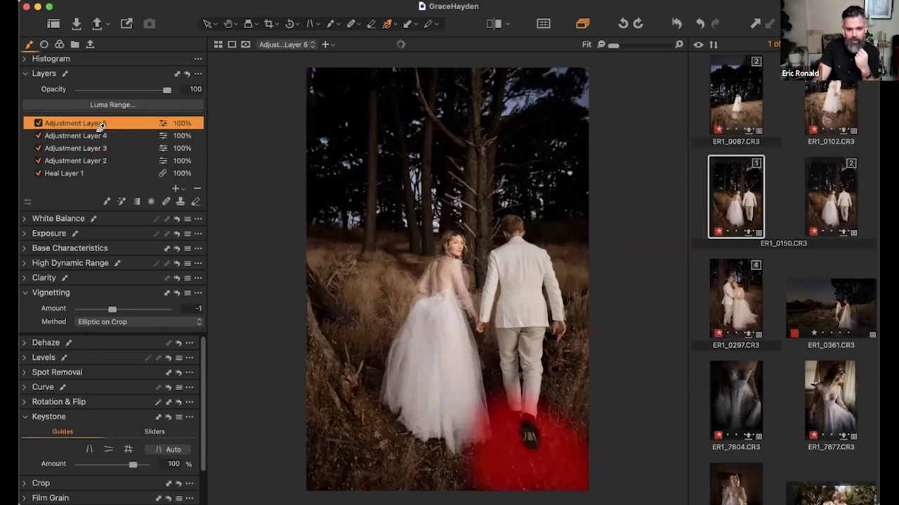
{"action": "key", "text": "super+shift+l"}
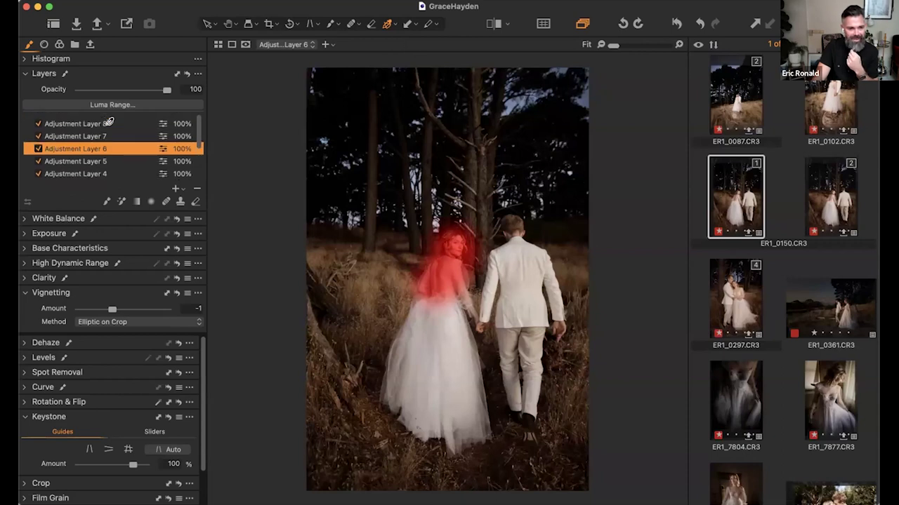
{"action": "left_click", "coordinate": [109, 125]}
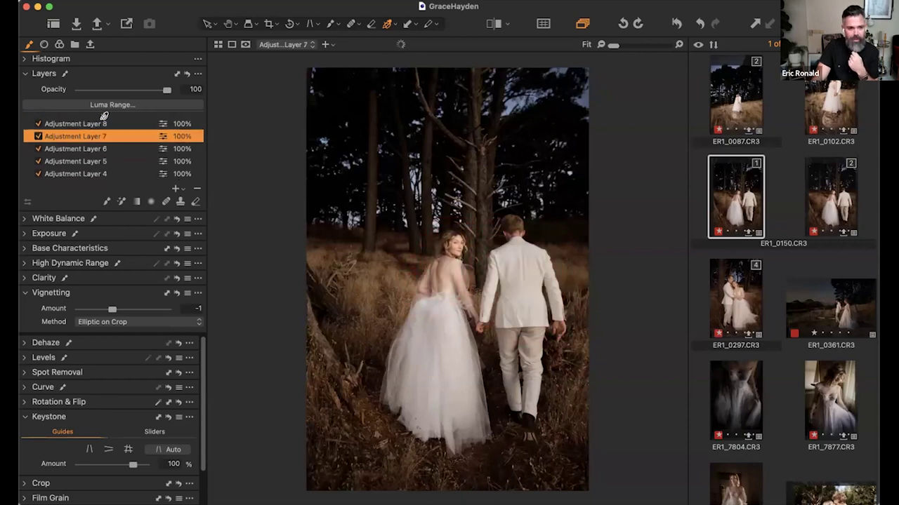
{"action": "left_click", "coordinate": [109, 123]}
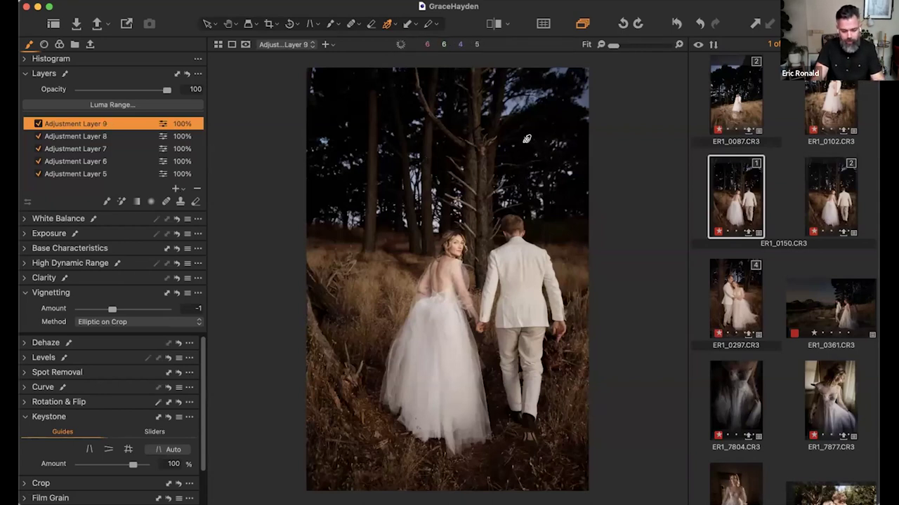
Step: Examine the linear gradient mask of Adjustment Layer 9 over the sky and trees, and return to the plain view without the mask
{"action": "key", "text": "q"}
{"action": "left_click_drag", "start_coordinate": [435, 129], "coordinate": [429, 275]}
{"action": "left_click_drag", "start_coordinate": [454, 121], "coordinate": [463, 195]}
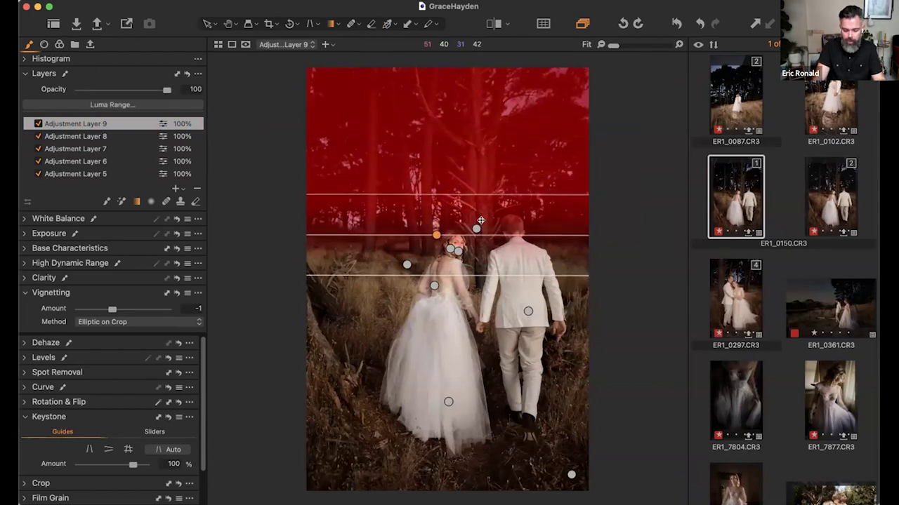
{"action": "key", "text": "h"}
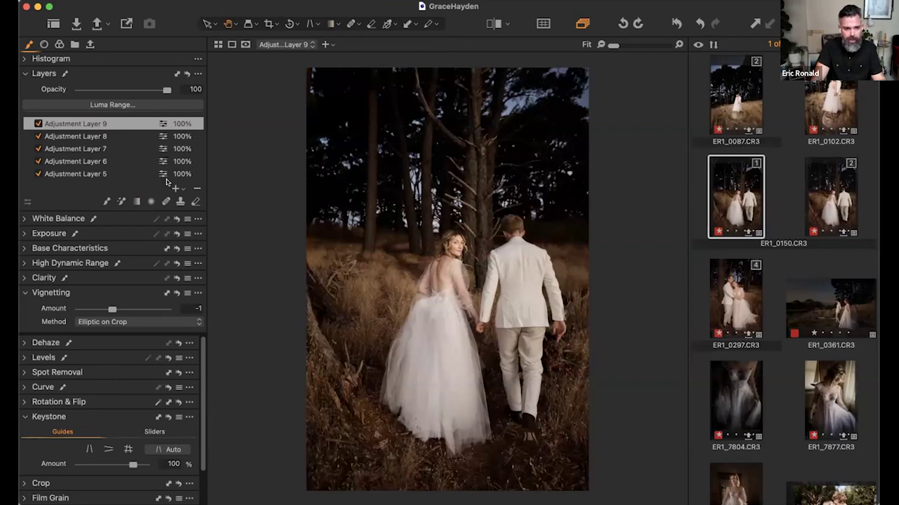
Step: Check the mask of Adjustment Layer 9 and set its Highlight and White to -100 and its Exposure to -1.9
{"action": "key", "text": "m"}
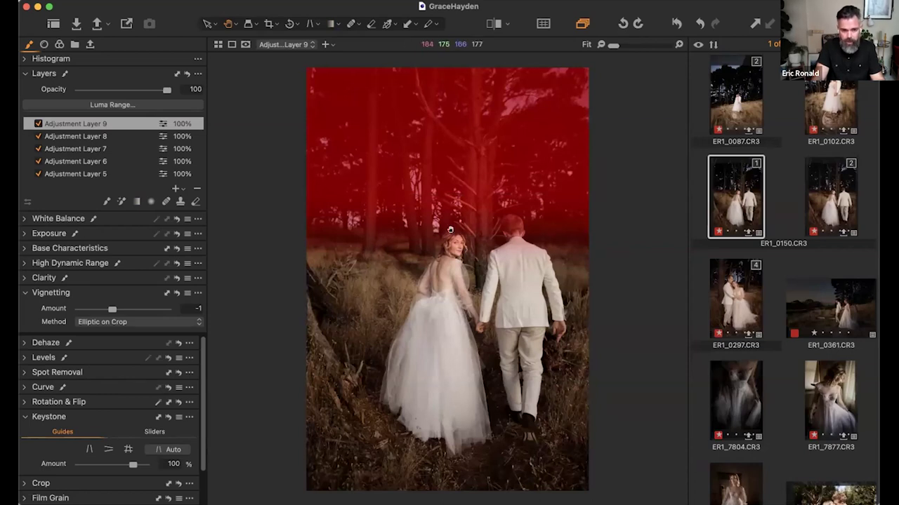
{"action": "key", "text": "m"}
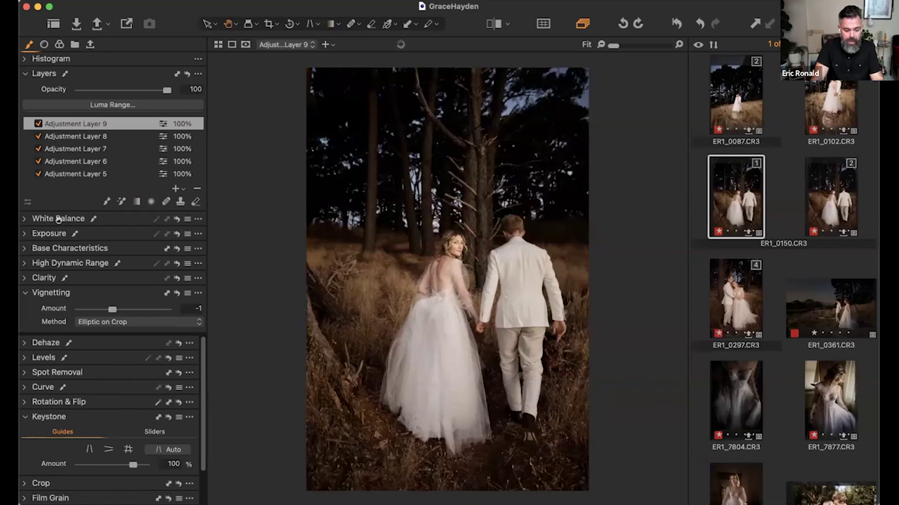
{"action": "left_click", "coordinate": [26, 232], "text": "alt"}
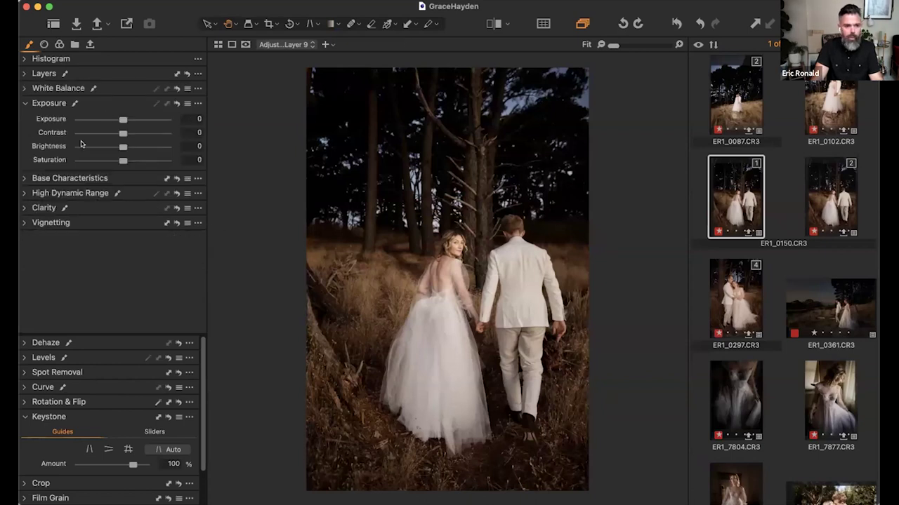
{"action": "left_click", "coordinate": [24, 193]}
{"action": "left_click_drag", "start_coordinate": [123, 208], "coordinate": [80, 236]}
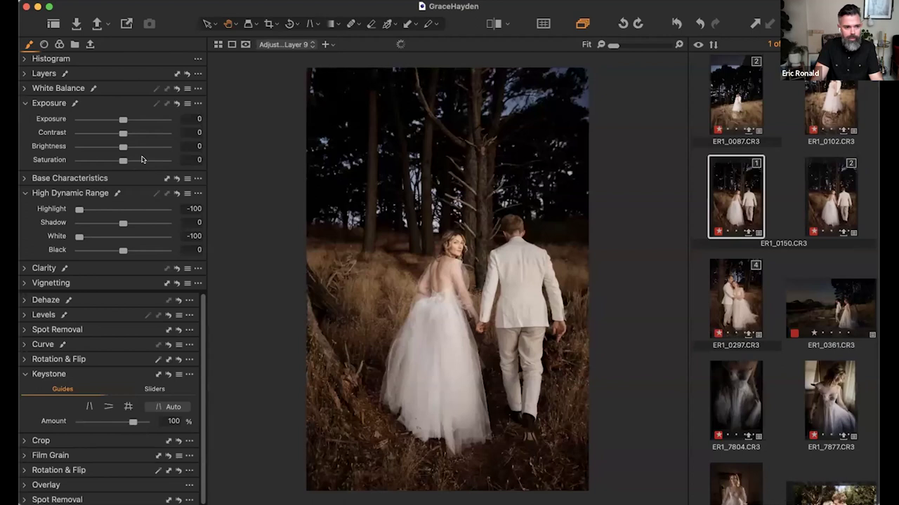
{"action": "left_click_drag", "start_coordinate": [93, 120], "coordinate": [103, 119]}
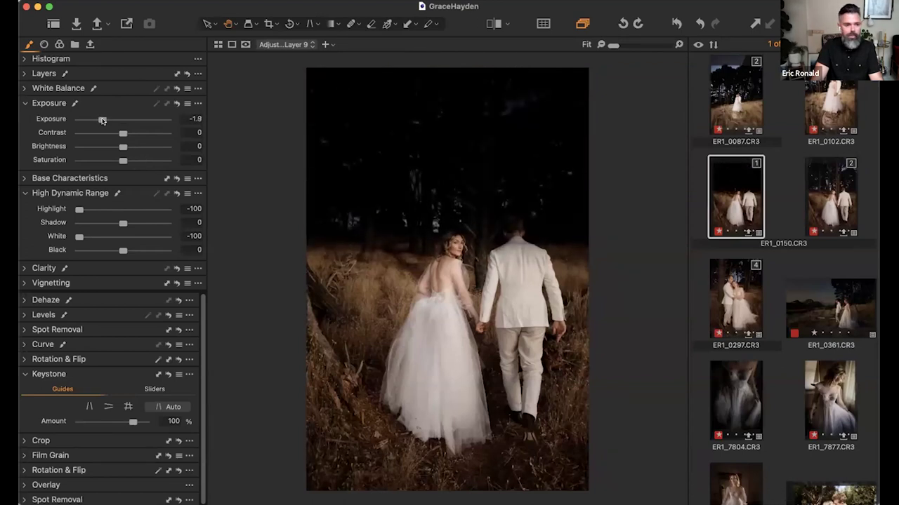
Step: Limit Adjustment Layer 9 with a Luma Range of 94 to 255, with the mask displayed
{"action": "left_click", "coordinate": [32, 74]}
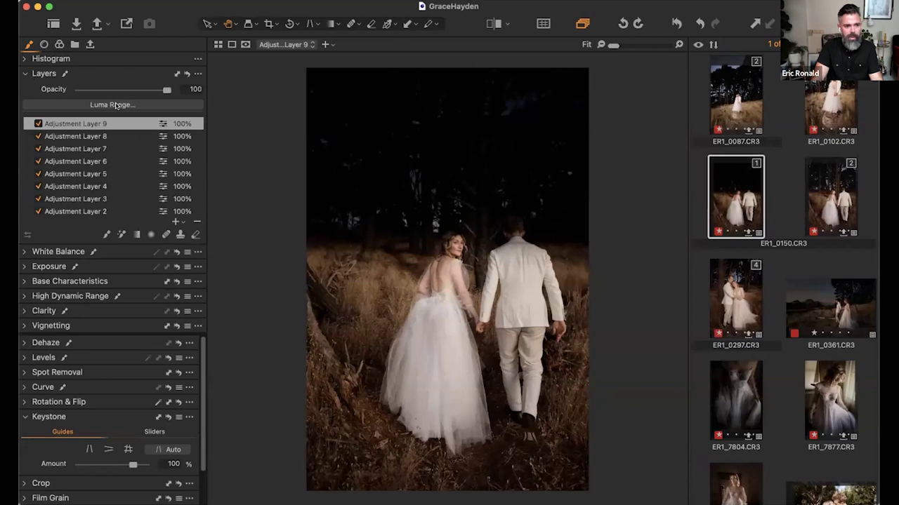
{"action": "left_click", "coordinate": [116, 104]}
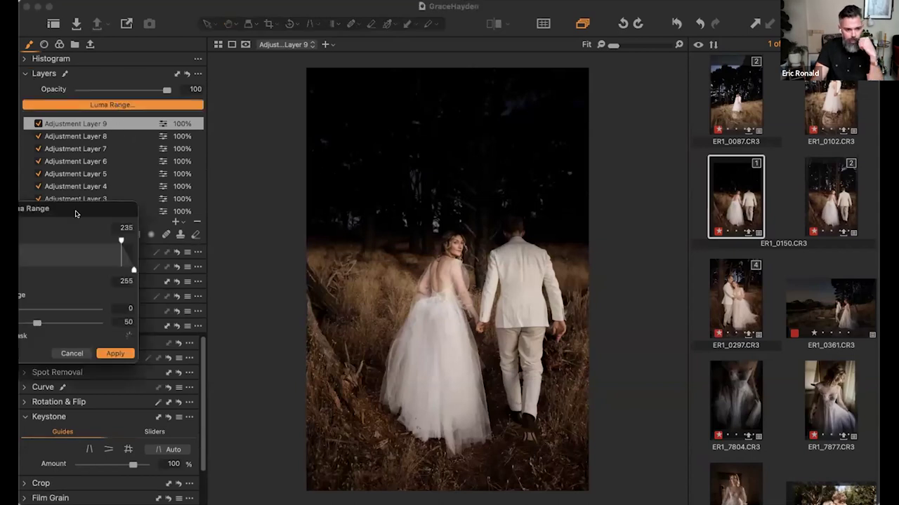
{"action": "left_click_drag", "start_coordinate": [484, 74], "coordinate": [207, 21]}
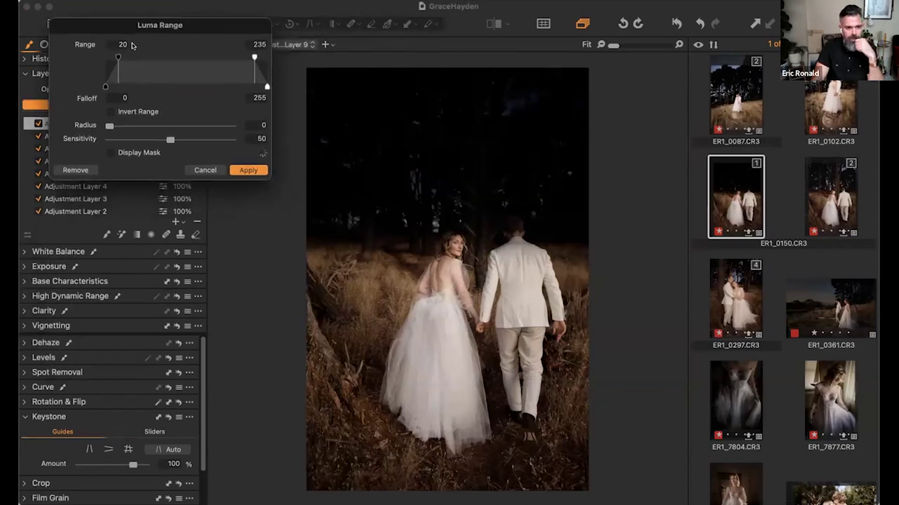
{"action": "left_click_drag", "start_coordinate": [123, 56], "coordinate": [160, 57]}
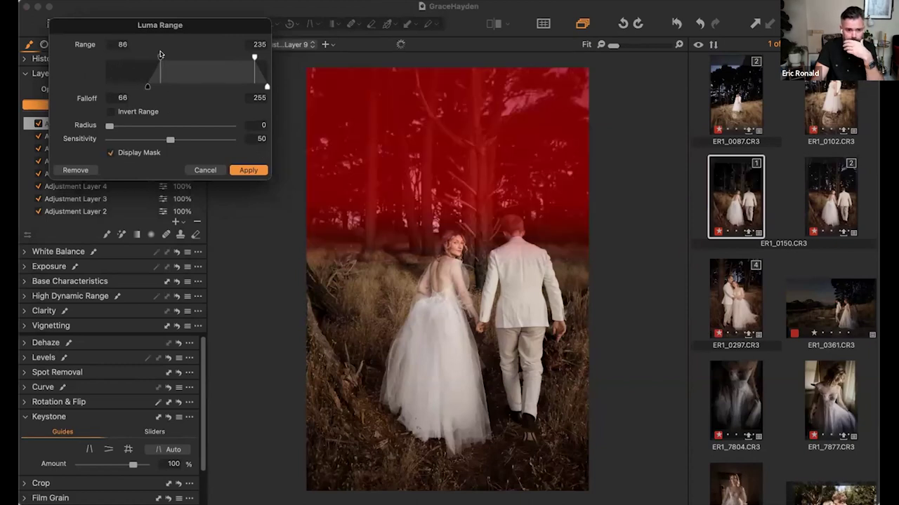
{"action": "left_click_drag", "start_coordinate": [160, 54], "coordinate": [166, 59]}
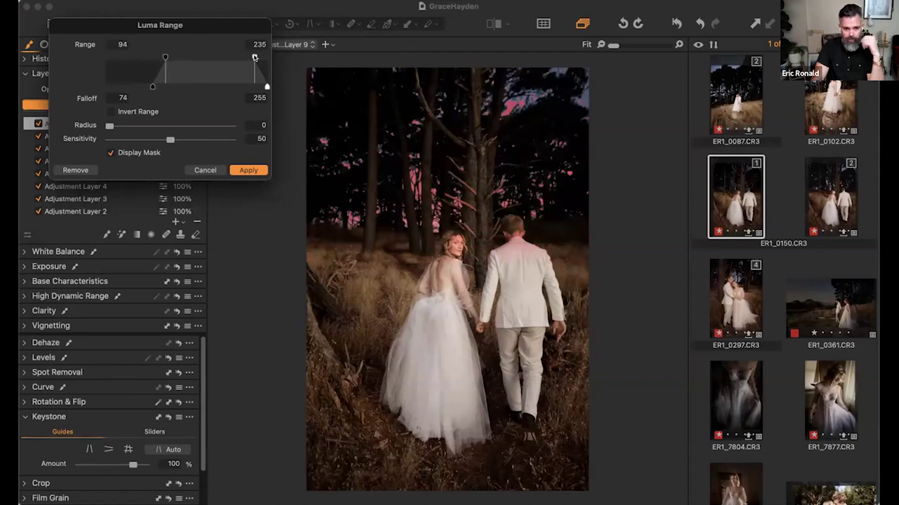
{"action": "left_click_drag", "start_coordinate": [254, 58], "coordinate": [279, 60]}
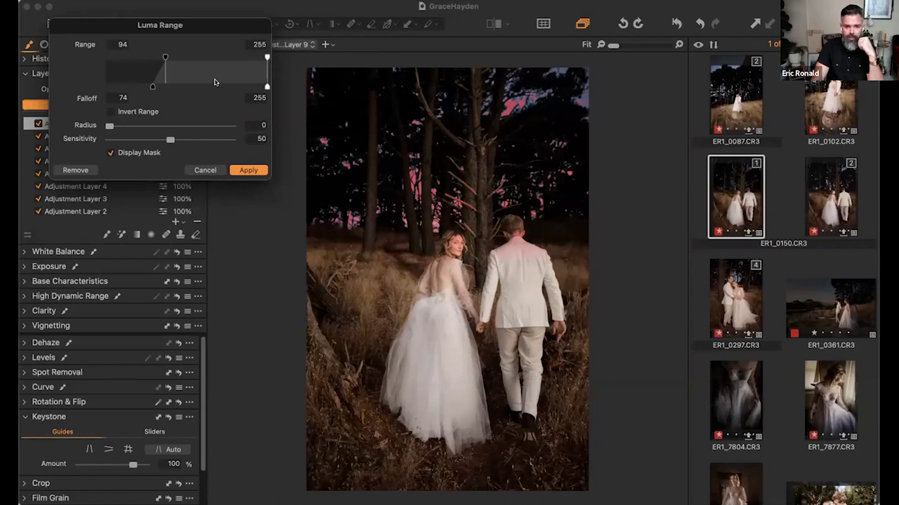
Step: Raise the lower luma limit to 123, widen its falloff to 70, ease the limit back slightly, and apply the Luma Range
{"action": "left_click_drag", "start_coordinate": [164, 58], "coordinate": [183, 59]}
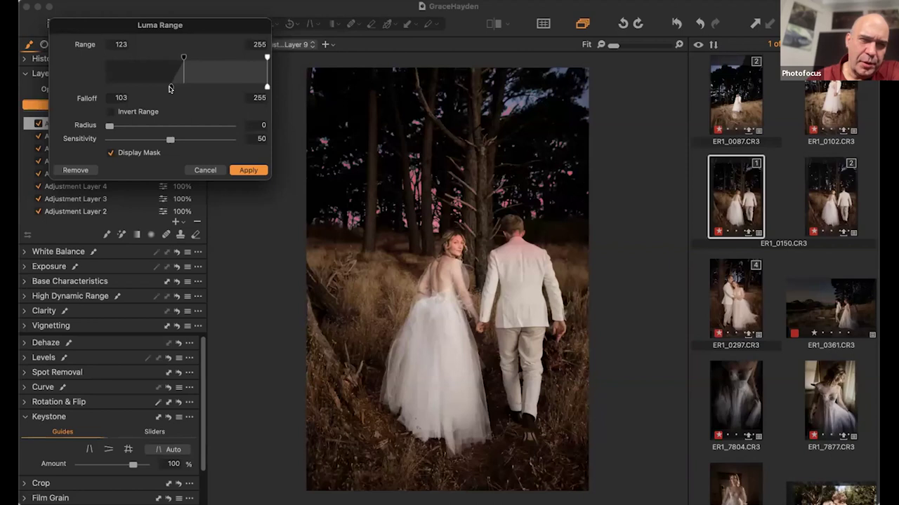
{"action": "left_click_drag", "start_coordinate": [168, 87], "coordinate": [148, 88]}
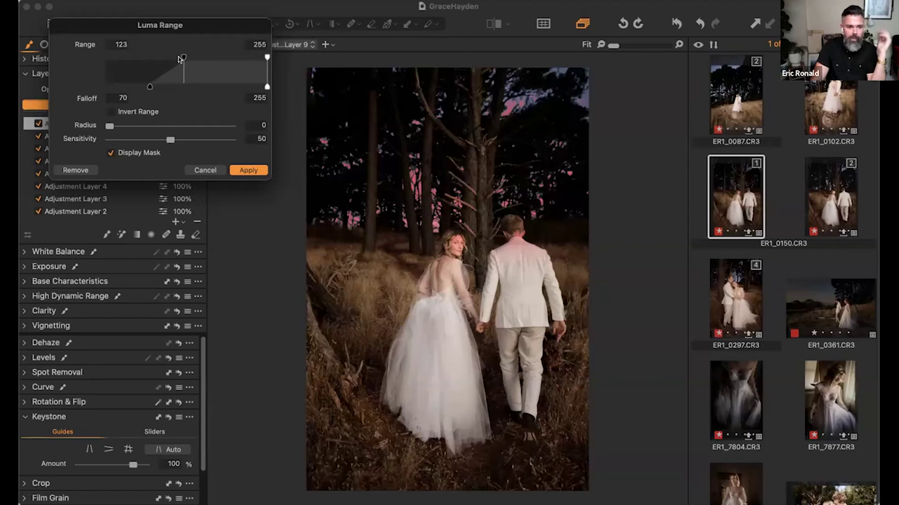
{"action": "mouse_move", "coordinate": [185, 58]}
{"action": "left_mouse_down"}
{"action": "mouse_move", "coordinate": [158, 59]}
{"action": "mouse_move", "coordinate": [172, 60]}
{"action": "left_mouse_up"}
{"action": "left_click", "coordinate": [249, 170]}
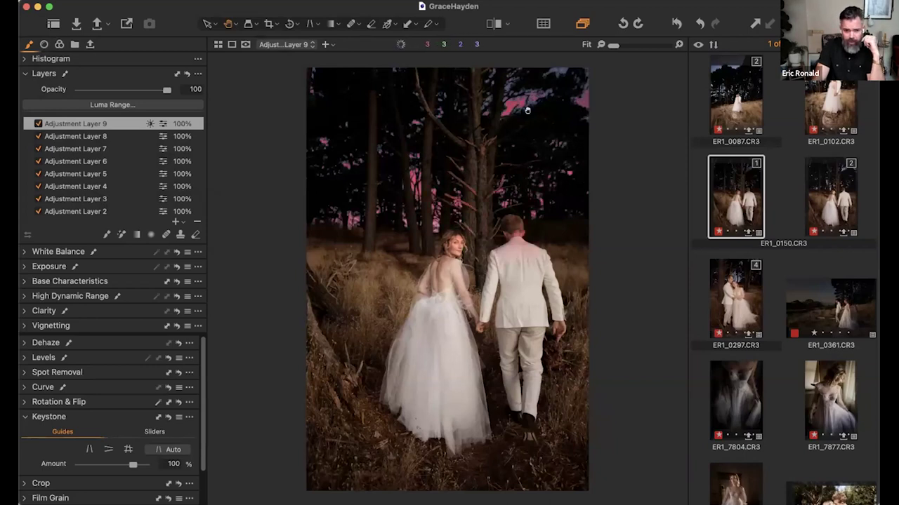
{"action": "key", "text": "b"}
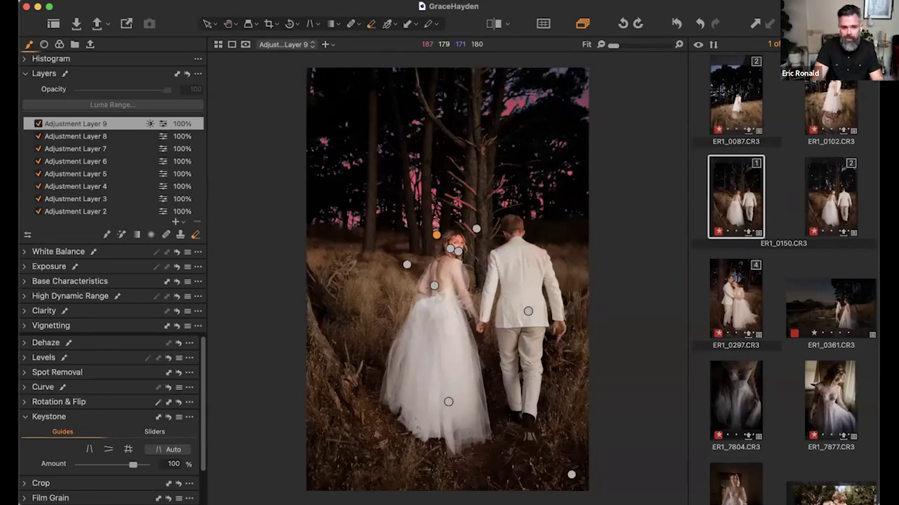
{"action": "key", "text": "h"}
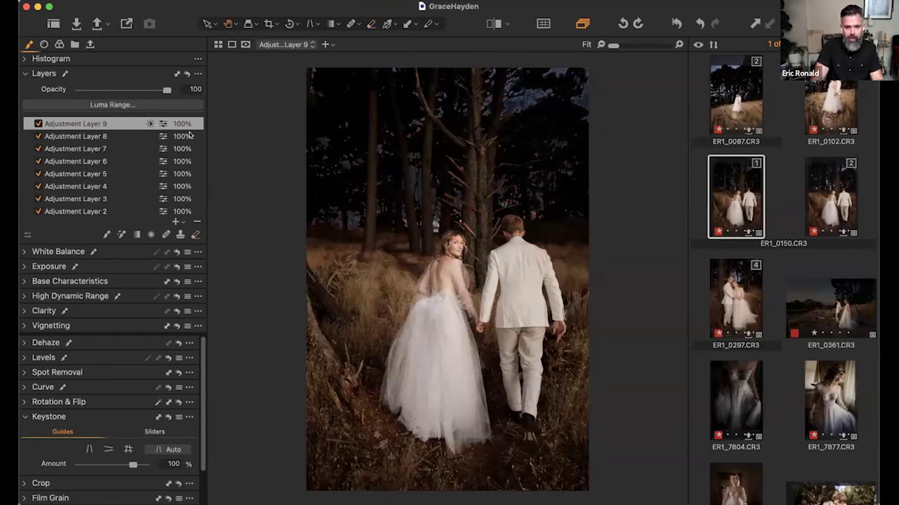
Step: Set Adjustment Layer 9's Exposure to -0.65, Highlight to -58 and White to -48, and switch the layer off
{"action": "left_click", "coordinate": [26, 266]}
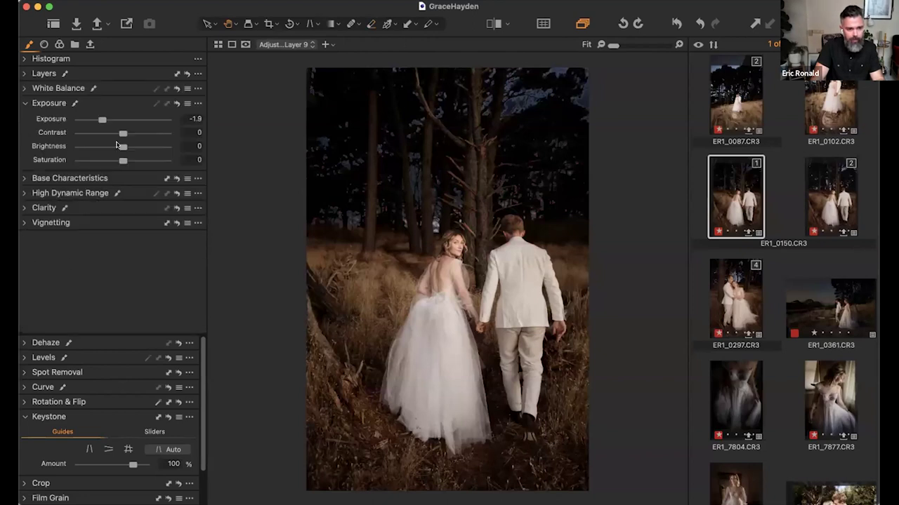
{"action": "left_click_drag", "start_coordinate": [116, 121], "coordinate": [116, 121]}
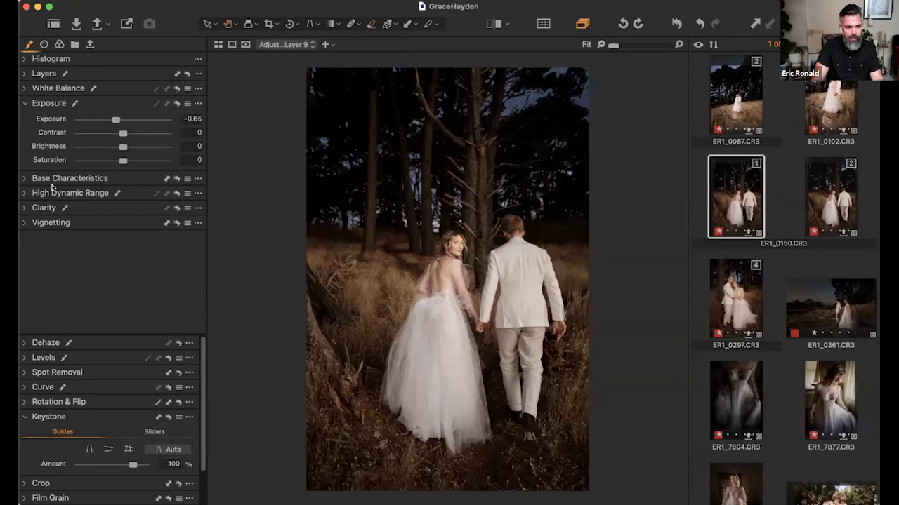
{"action": "left_click", "coordinate": [36, 191]}
{"action": "left_click", "coordinate": [98, 209]}
{"action": "left_click", "coordinate": [102, 238]}
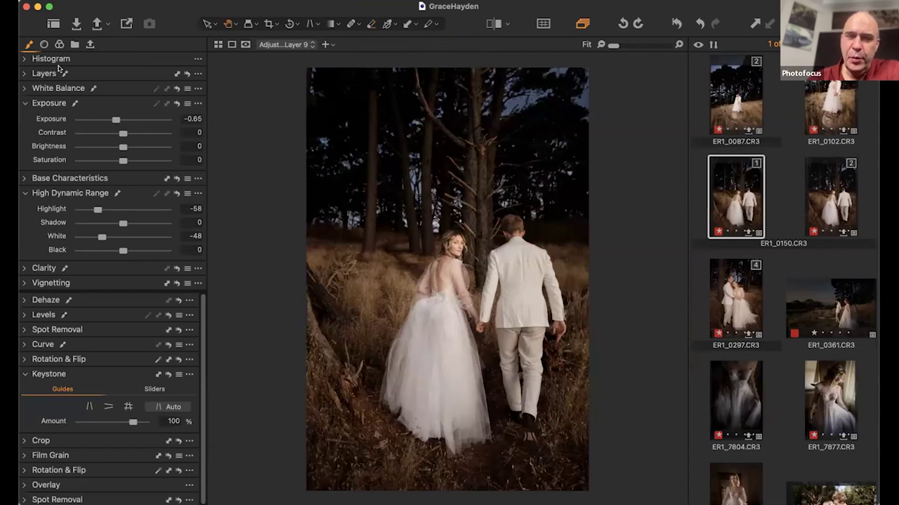
{"action": "left_click", "coordinate": [25, 73]}
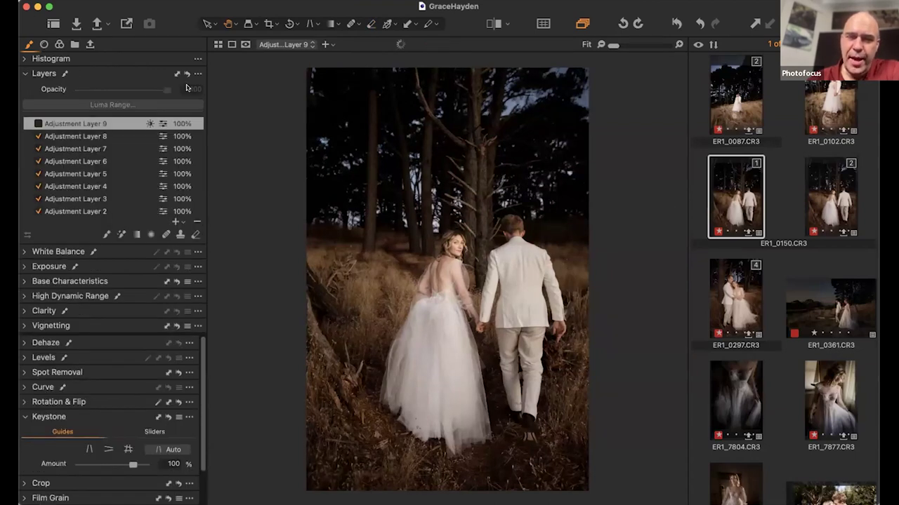
Step: Find the second black-and-white variant of ER2_9384.CR3 among the thumbnails and compare it before and after editing
{"action": "scroll", "coordinate": [753, 193], "scroll_direction": "down", "scroll_amount": 1}
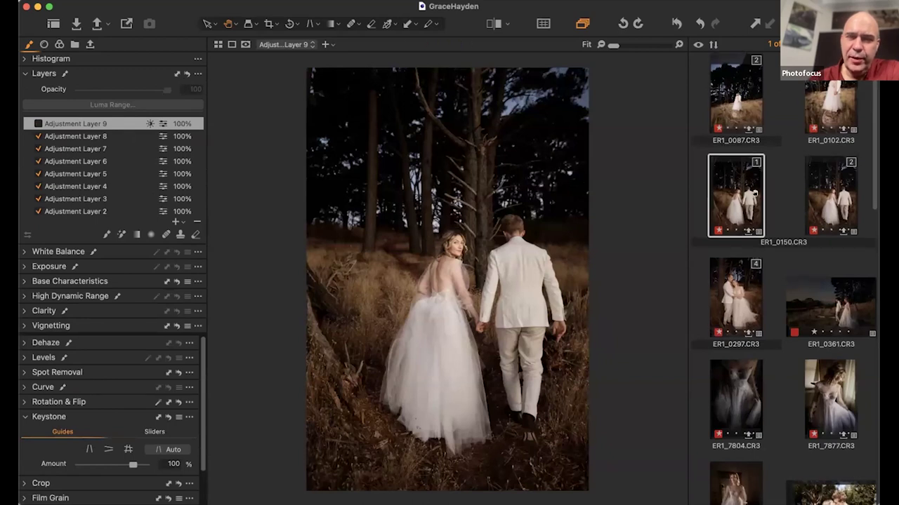
{"action": "scroll", "coordinate": [754, 193], "scroll_direction": "down", "scroll_amount": 5}
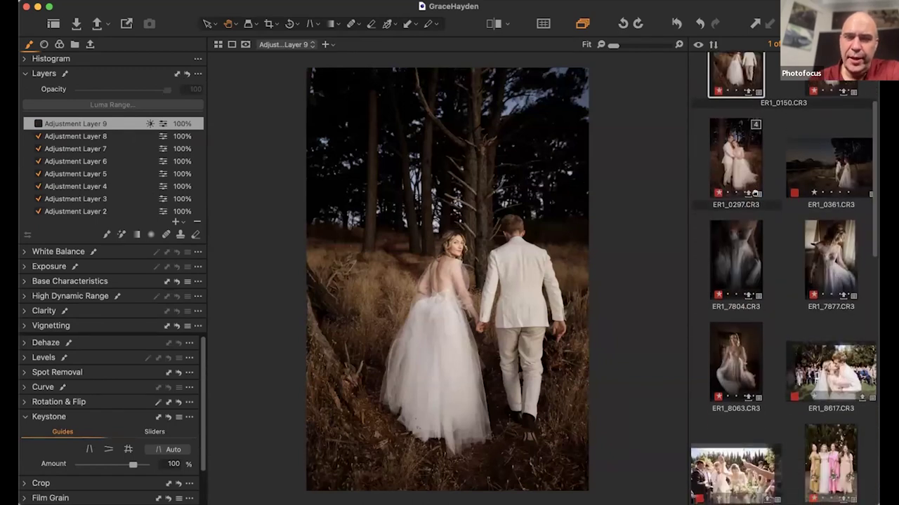
{"action": "scroll", "coordinate": [754, 193], "scroll_direction": "down", "scroll_amount": 10}
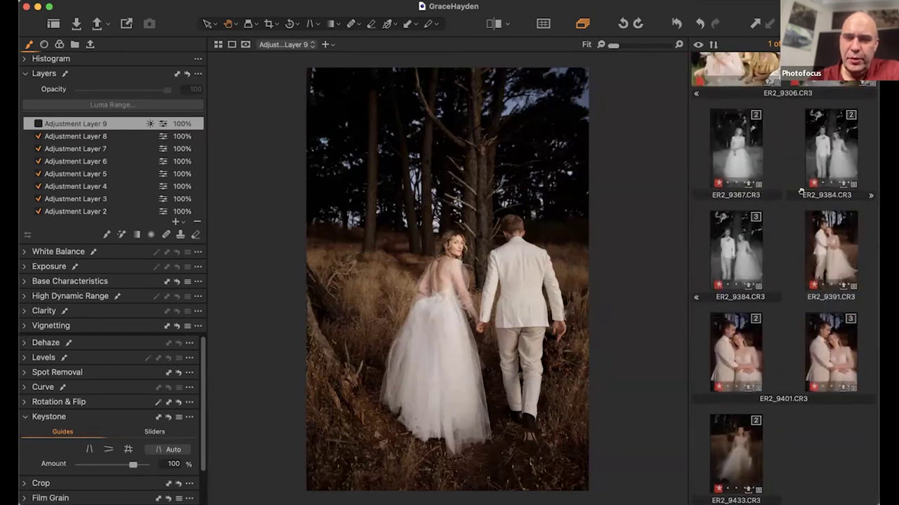
{"action": "left_click", "coordinate": [829, 136]}
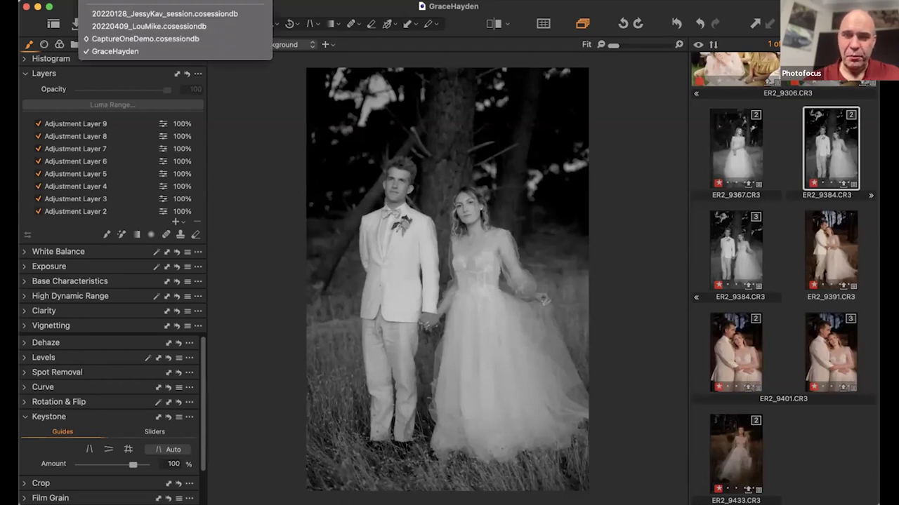
{"action": "key", "text": "Escape"}
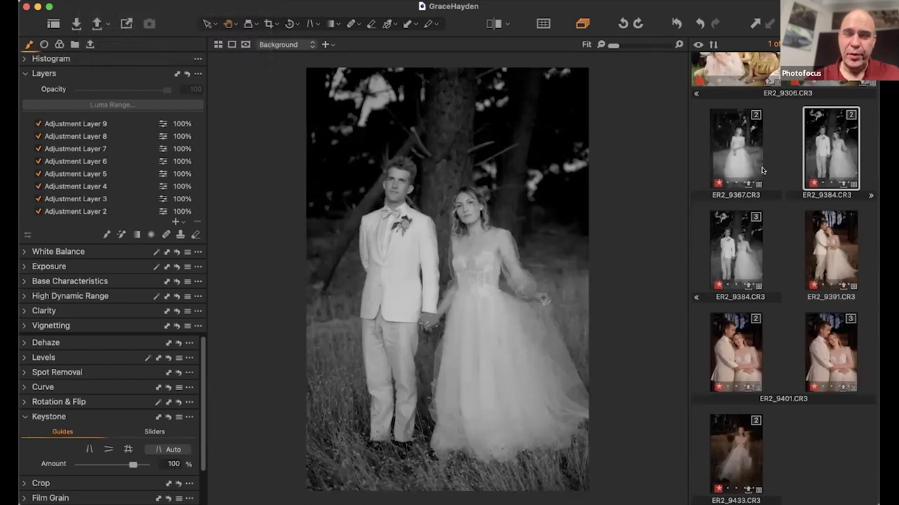
{"action": "left_click", "coordinate": [495, 23]}
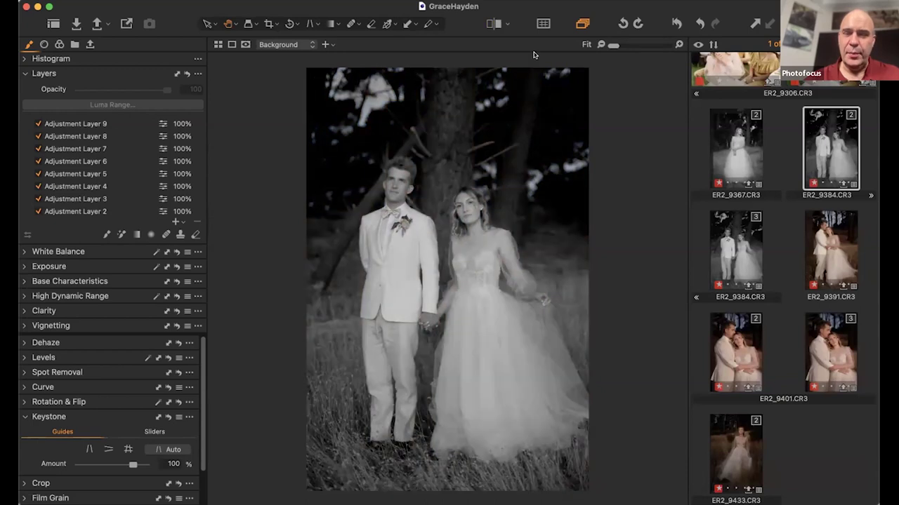
Step: View the ER2_9433.CR3 variant of the bride in the tall grass, compare before and after, and browse back through the thumbnails
{"action": "left_click", "coordinate": [733, 437]}
{"action": "left_click", "coordinate": [494, 22]}
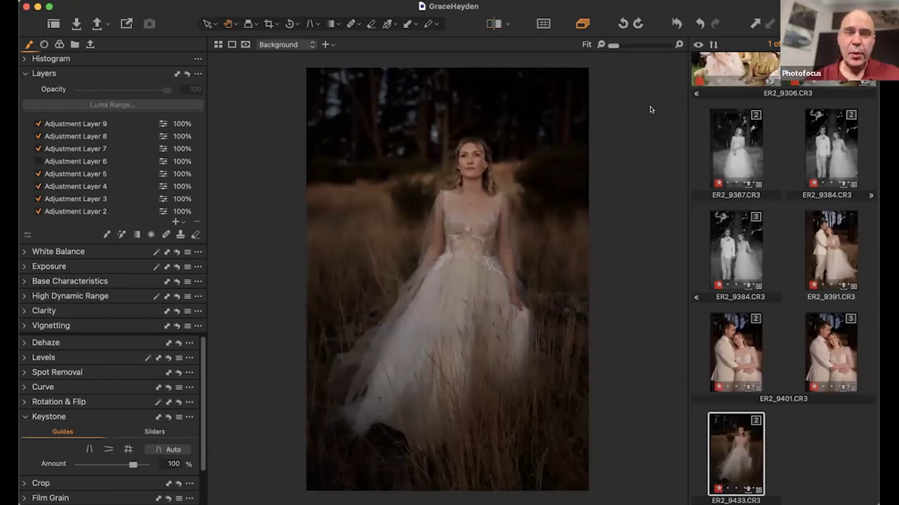
{"action": "scroll", "coordinate": [728, 142], "scroll_direction": "up", "scroll_amount": 5}
{"action": "scroll", "coordinate": [732, 143], "scroll_direction": "up", "scroll_amount": 5}
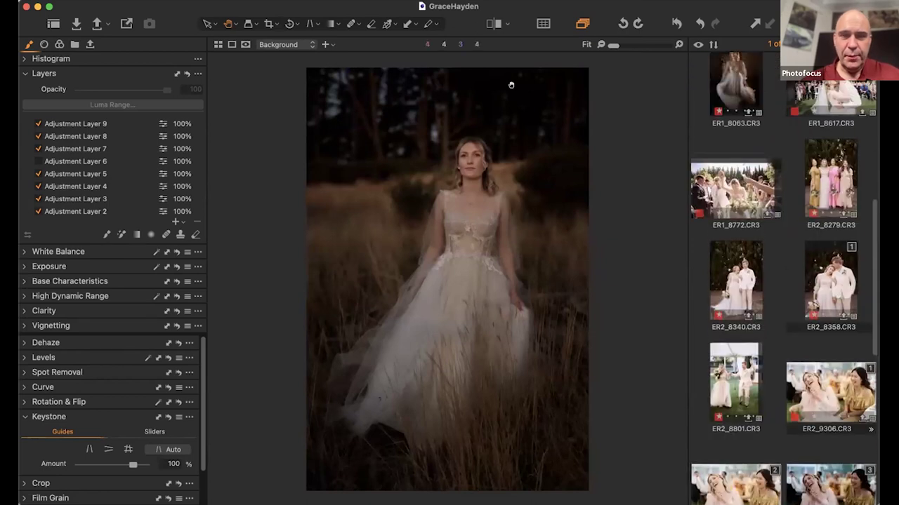